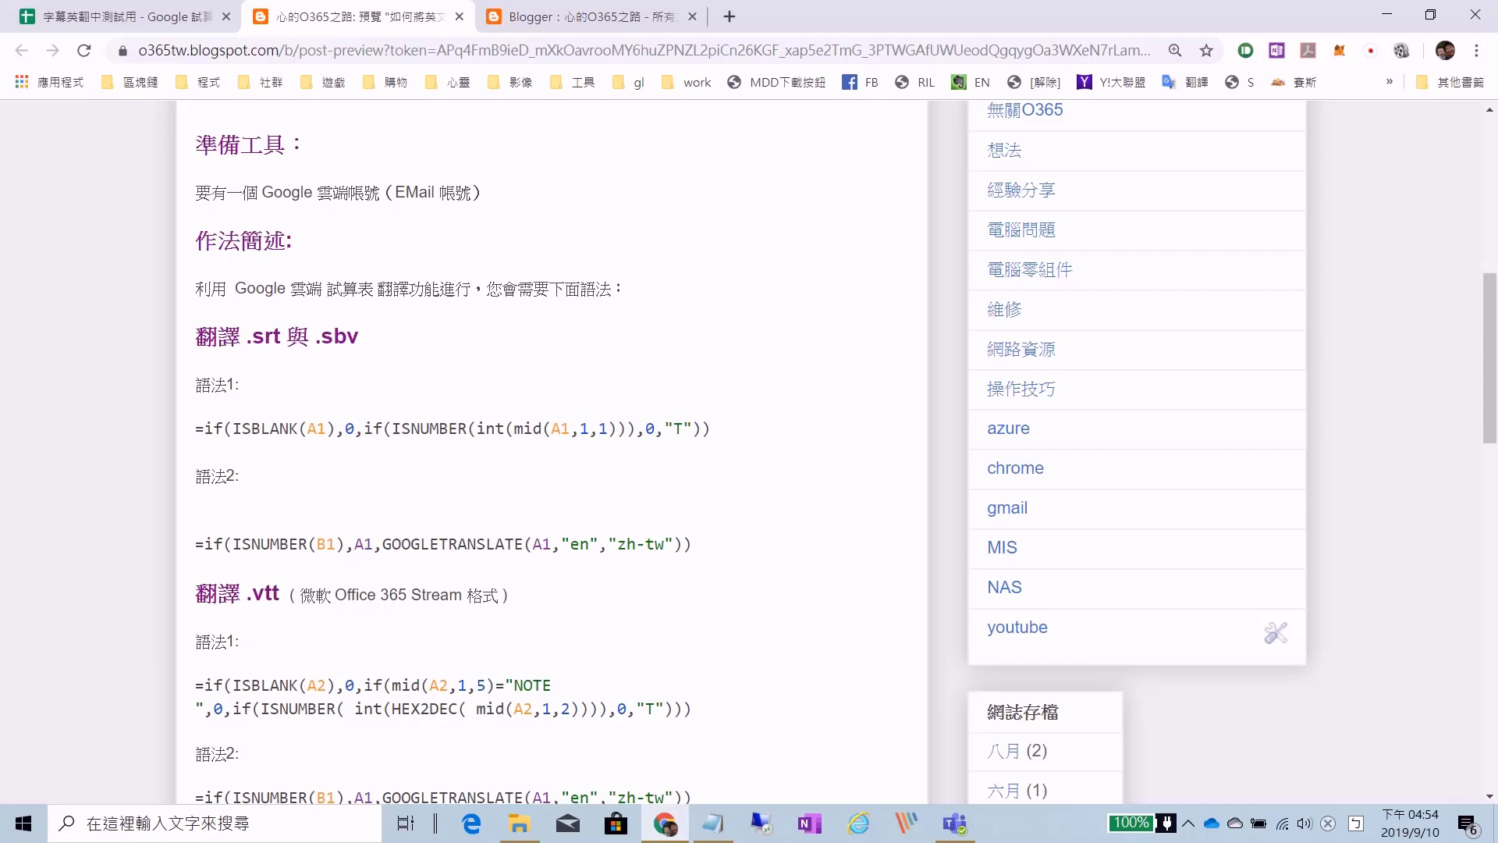
Bring up the 字幕英翻中測試用 spreadsheet and open test2.srt from the 英翻中 folder in the empty Notepad window
{"action": "left_click", "coordinate": [145, 13]}
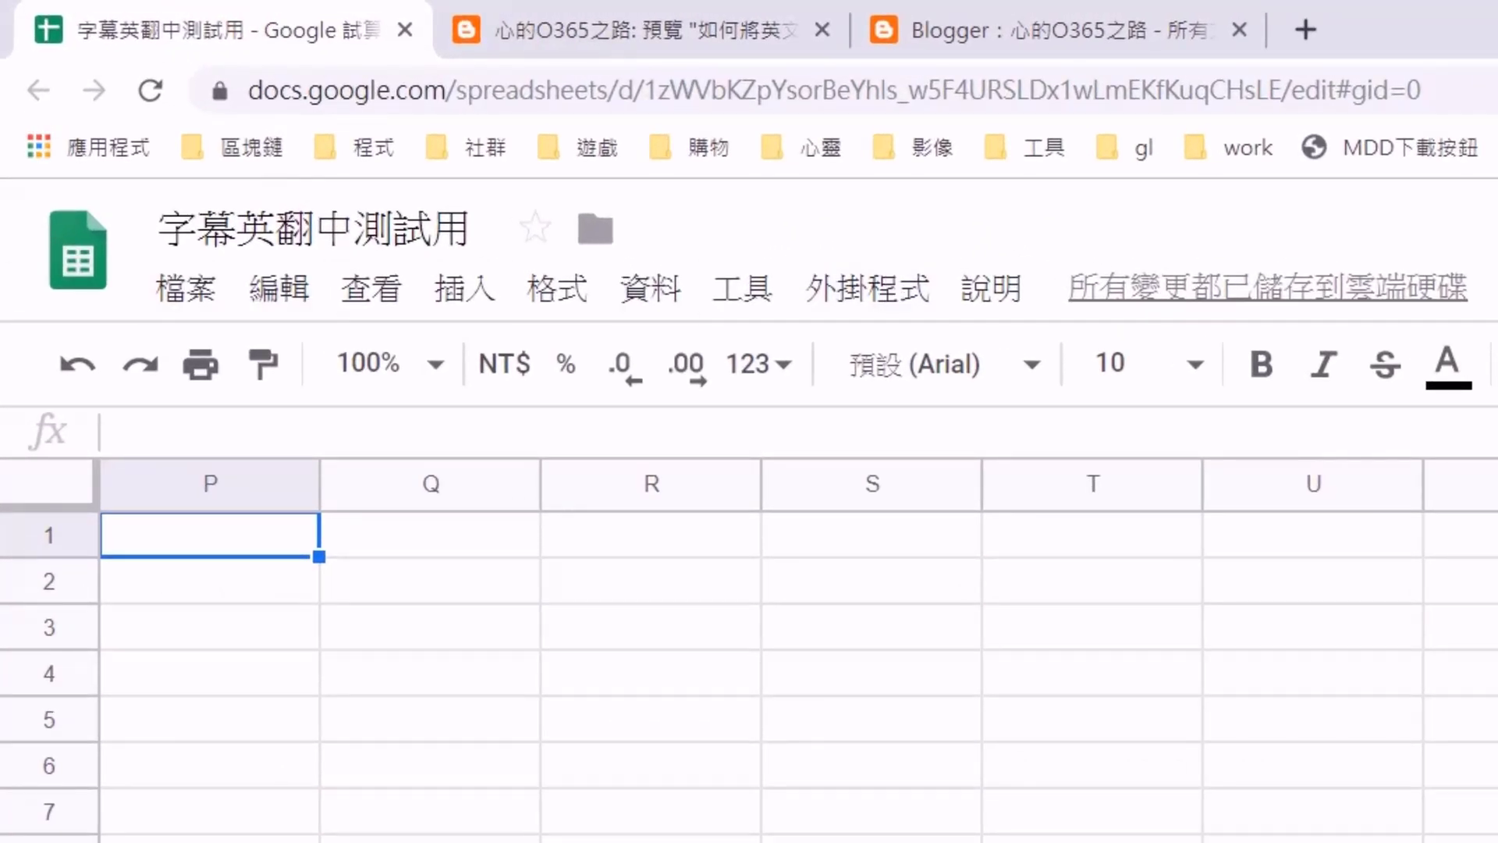
{"action": "left_click", "coordinate": [624, 30]}
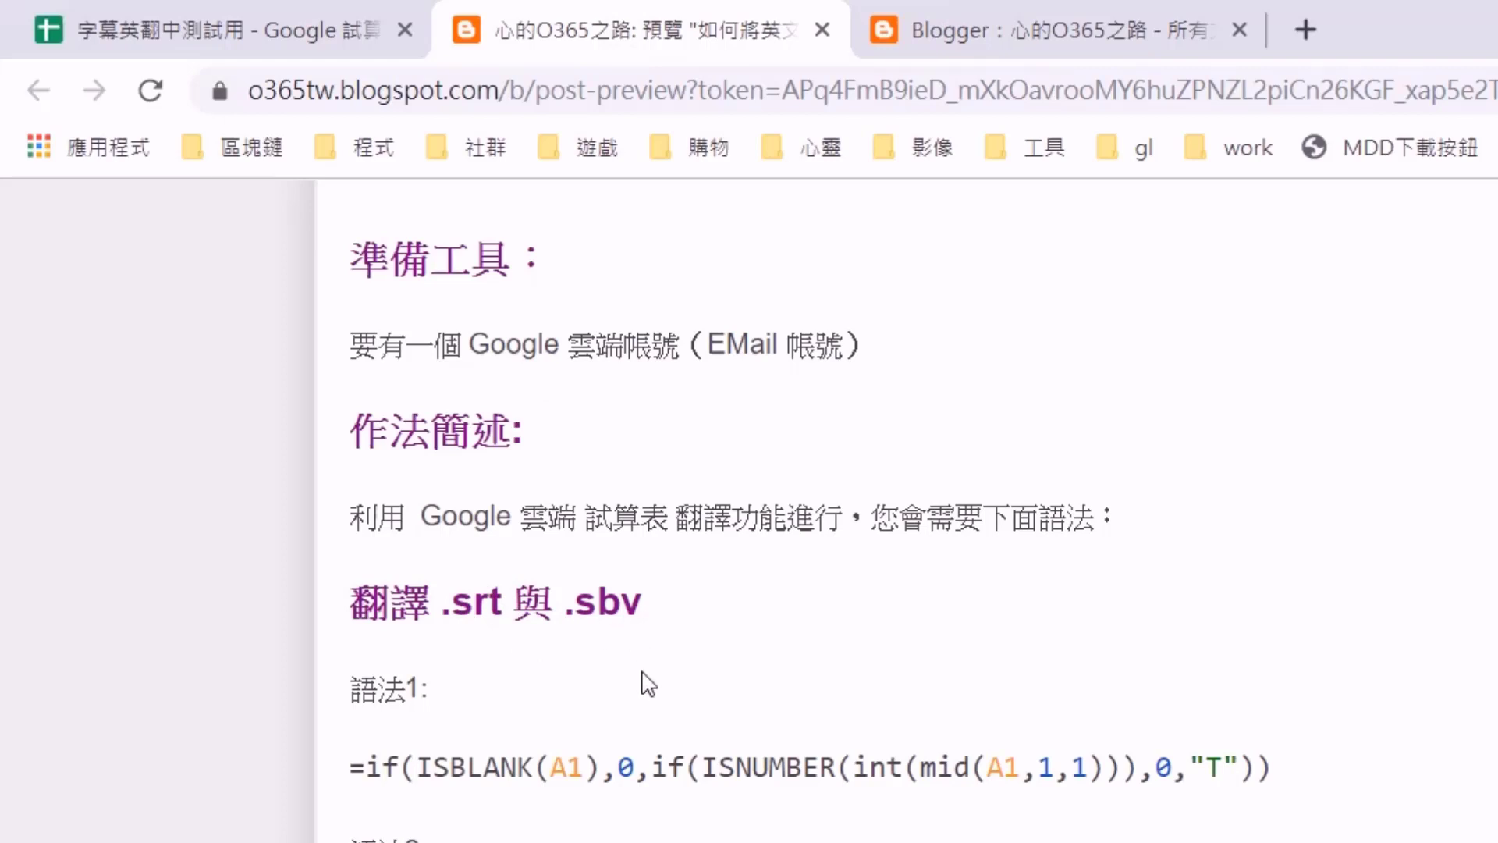
{"action": "left_click", "coordinate": [234, 29]}
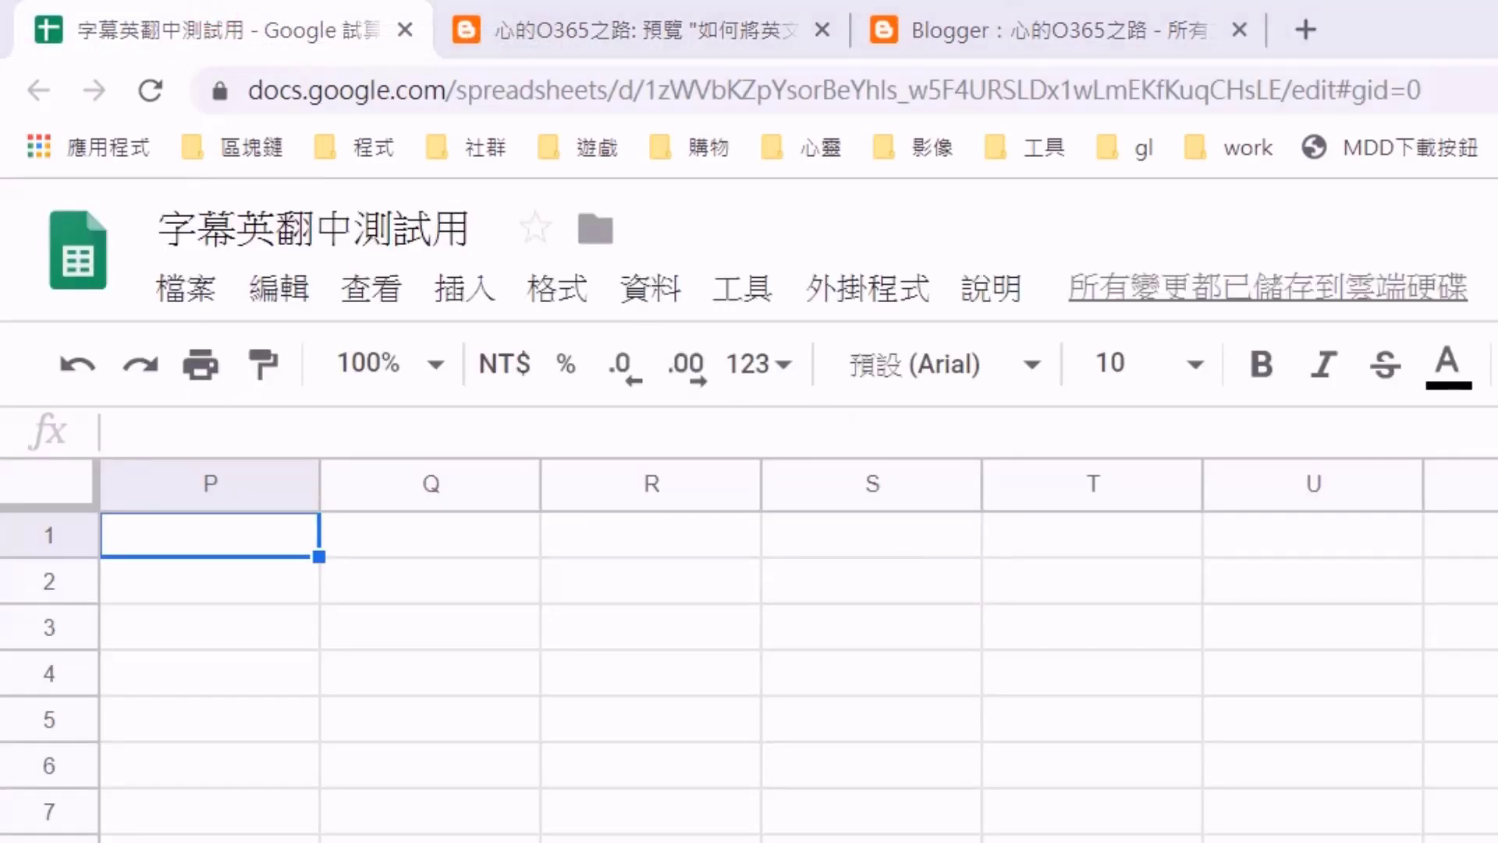
{"action": "key", "text": "alt+Tab"}
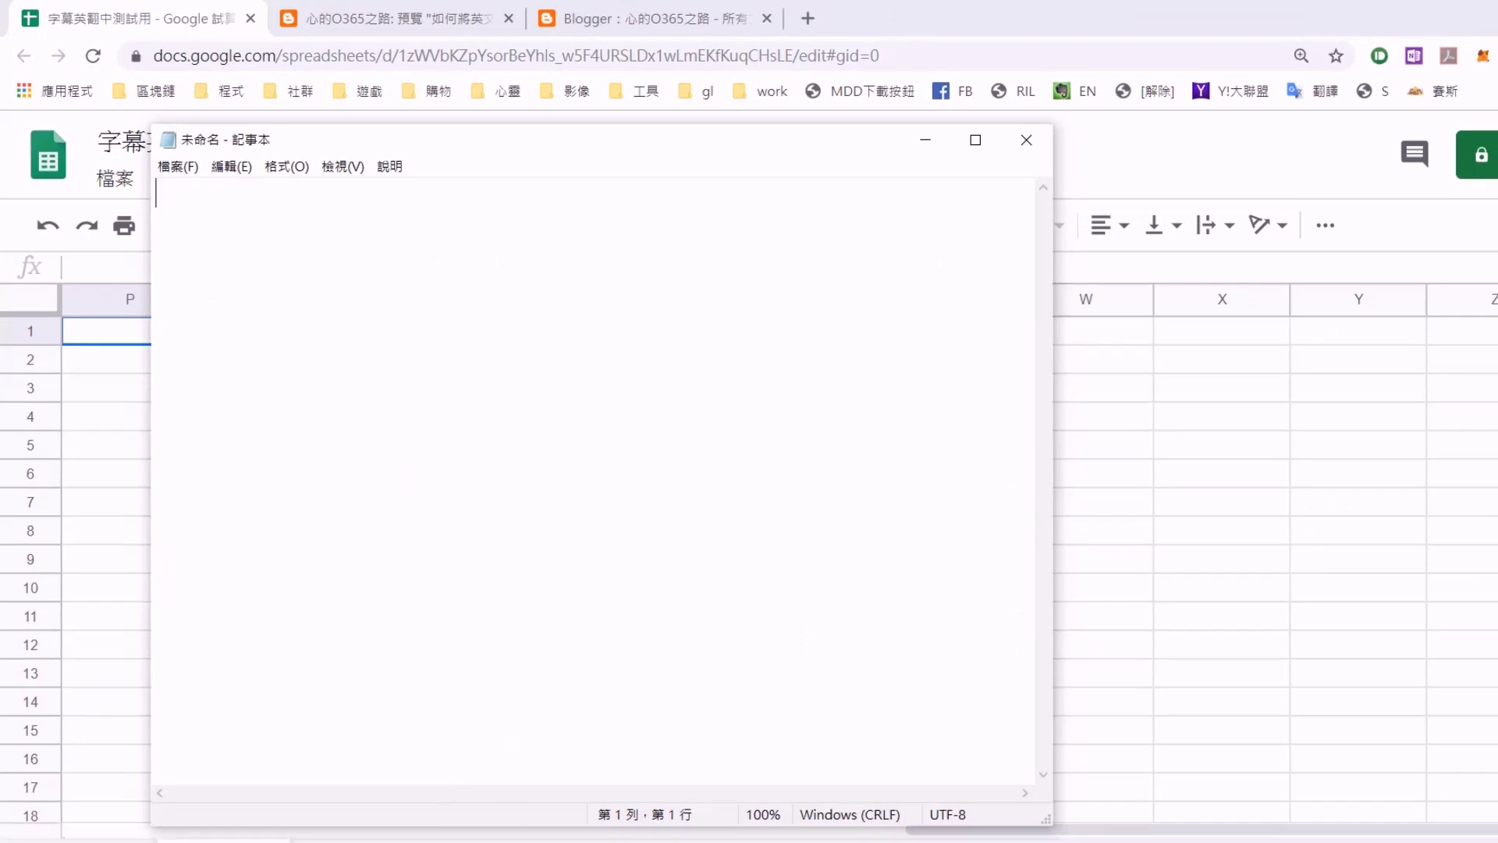
{"action": "key", "text": "alt+Tab"}
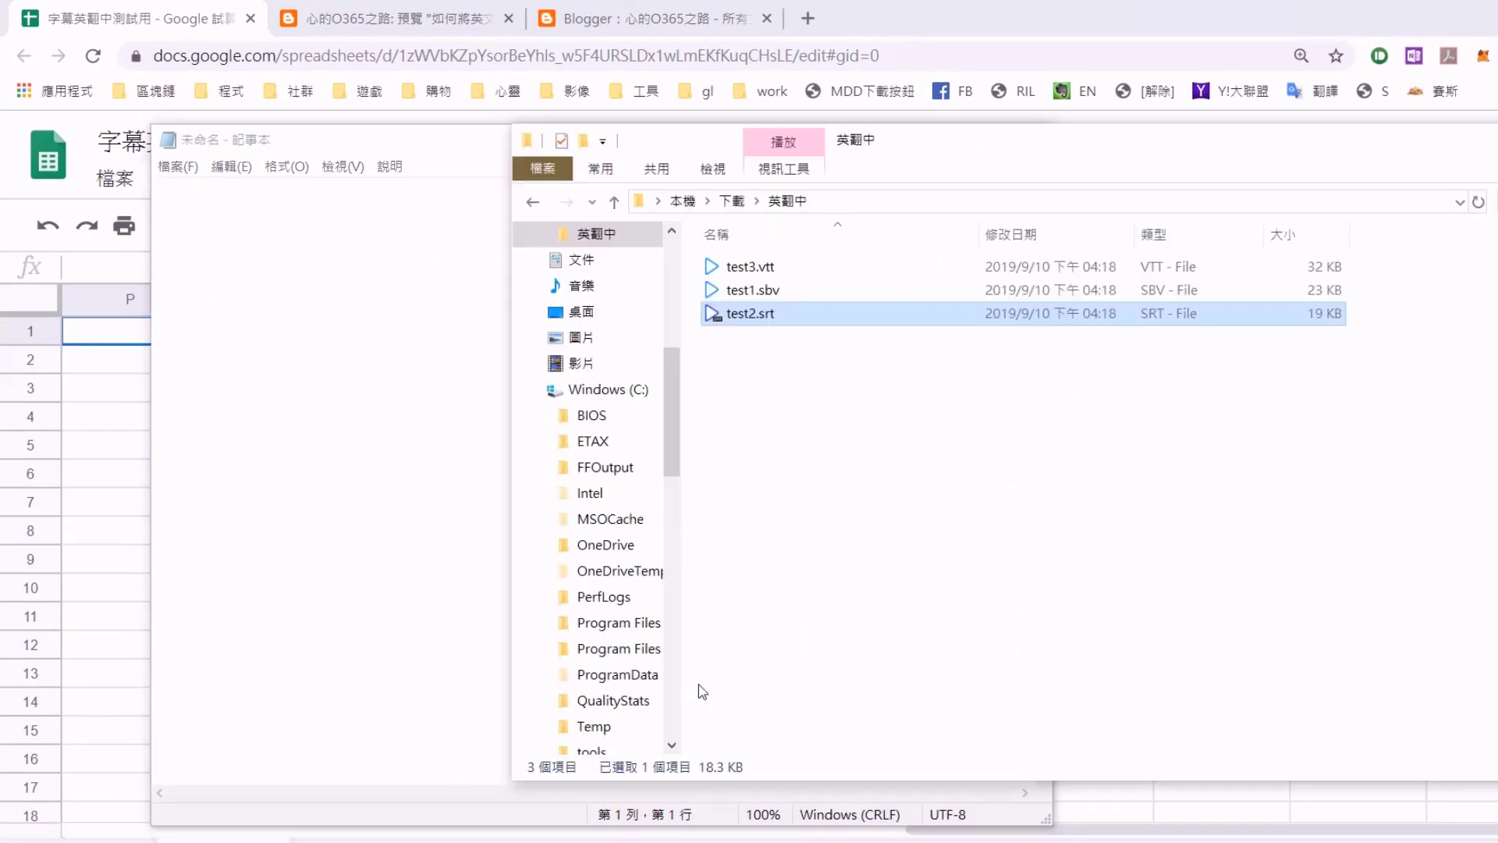
{"action": "left_click_drag", "start_coordinate": [756, 316], "coordinate": [257, 371]}
{"action": "left_click", "coordinate": [312, 311]}
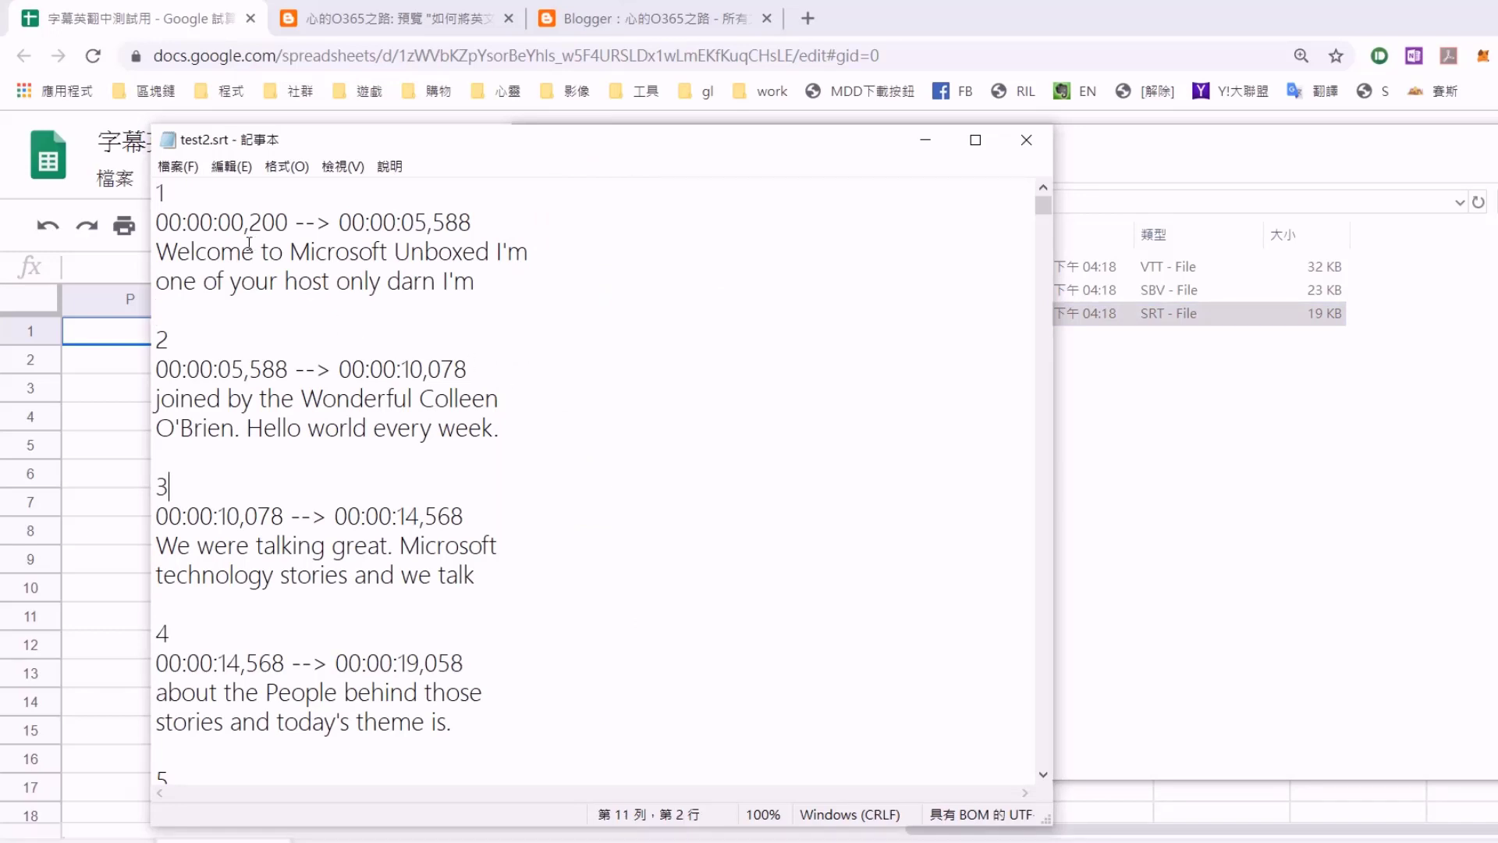
Examine the cue numbers, time codes and text lines in test2.srt, checking where sentences break between subtitles
{"action": "left_click_drag", "start_coordinate": [156, 221], "coordinate": [480, 219]}
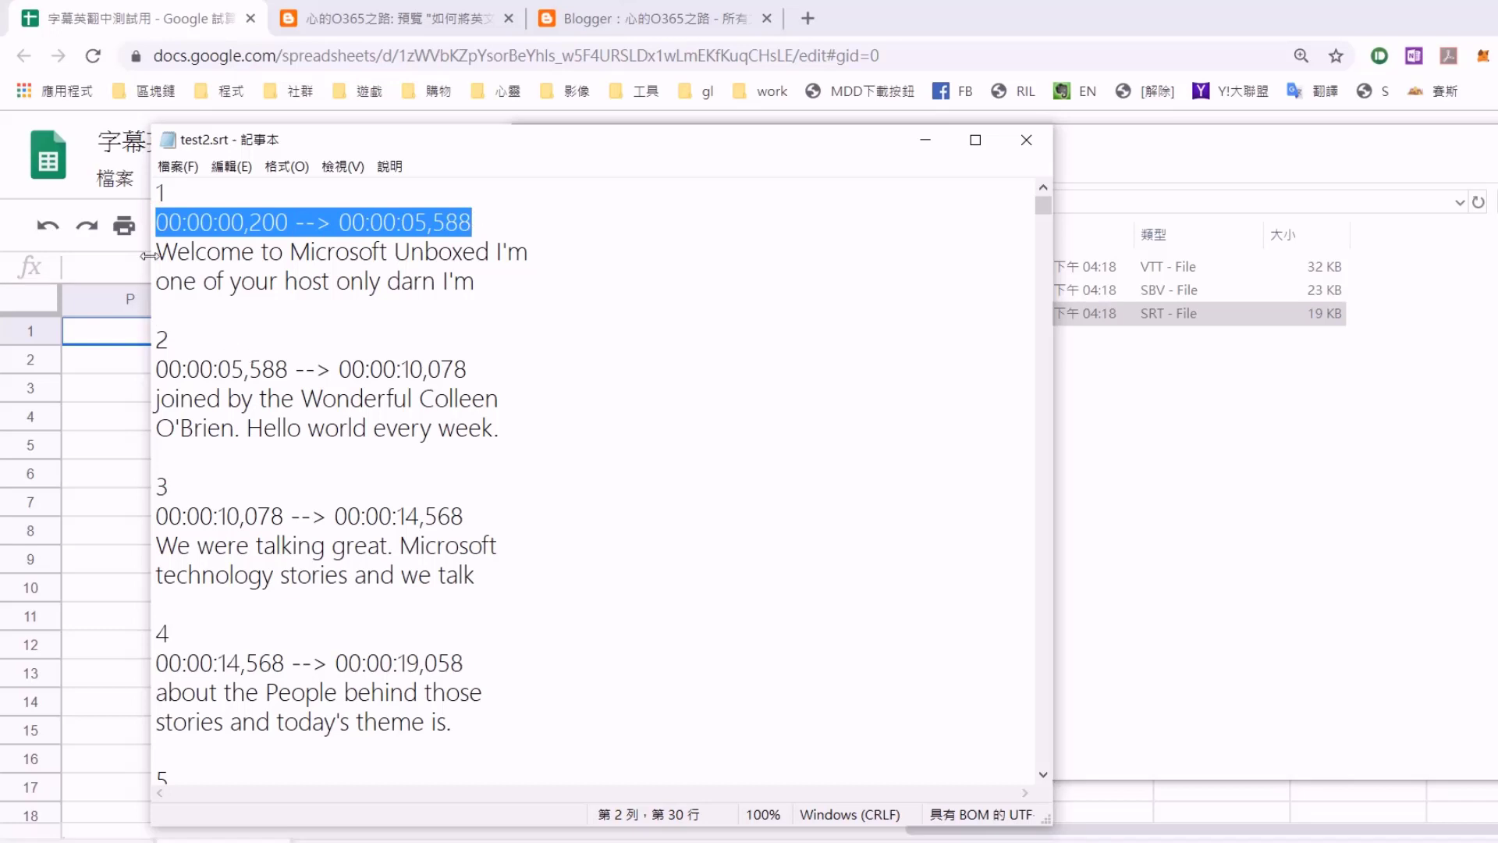
{"action": "left_click_drag", "start_coordinate": [156, 251], "coordinate": [477, 289]}
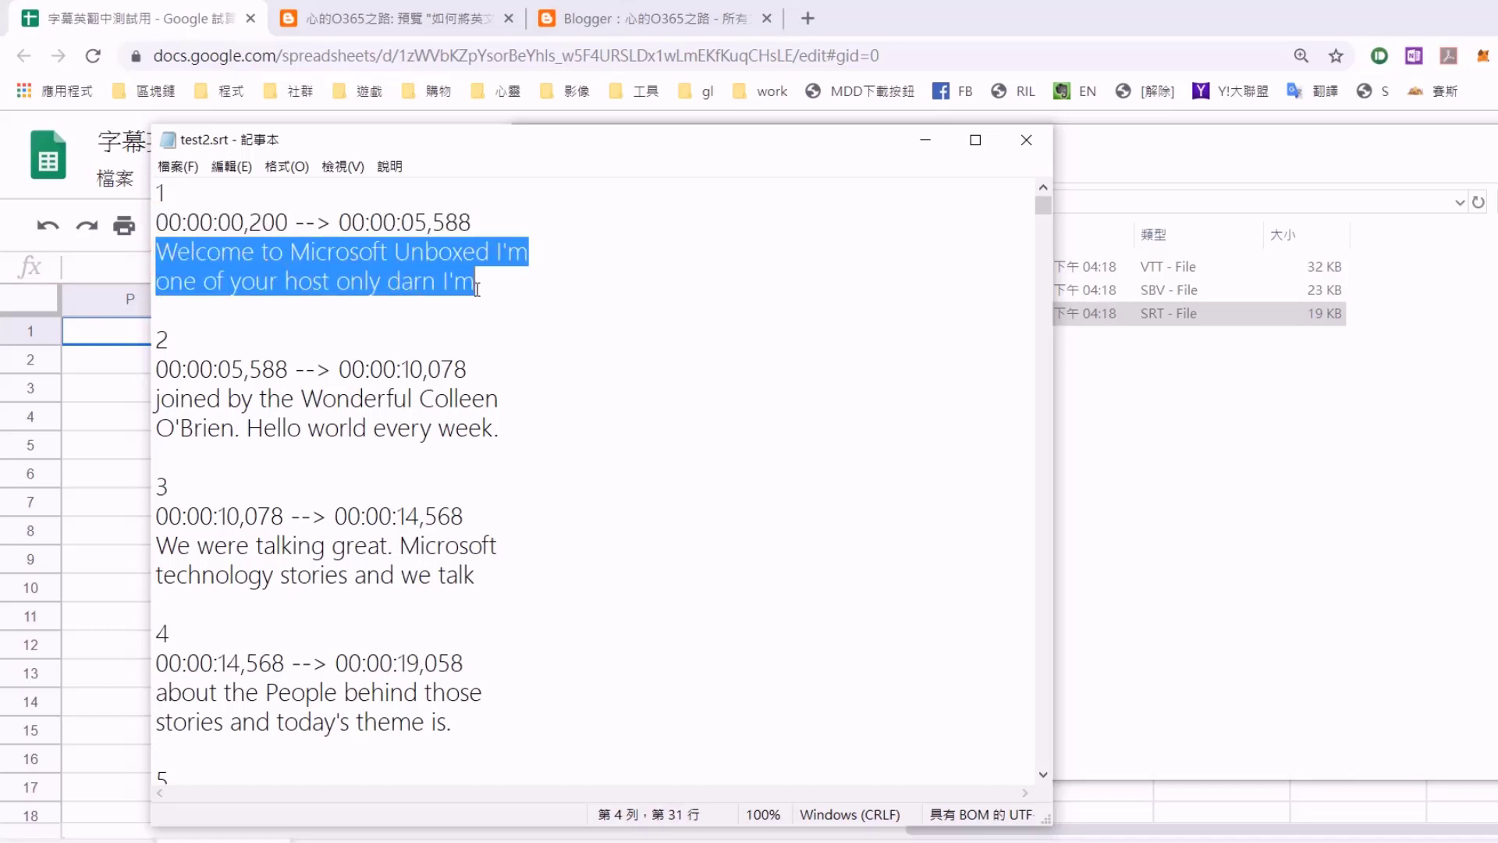
{"action": "left_click", "coordinate": [545, 324]}
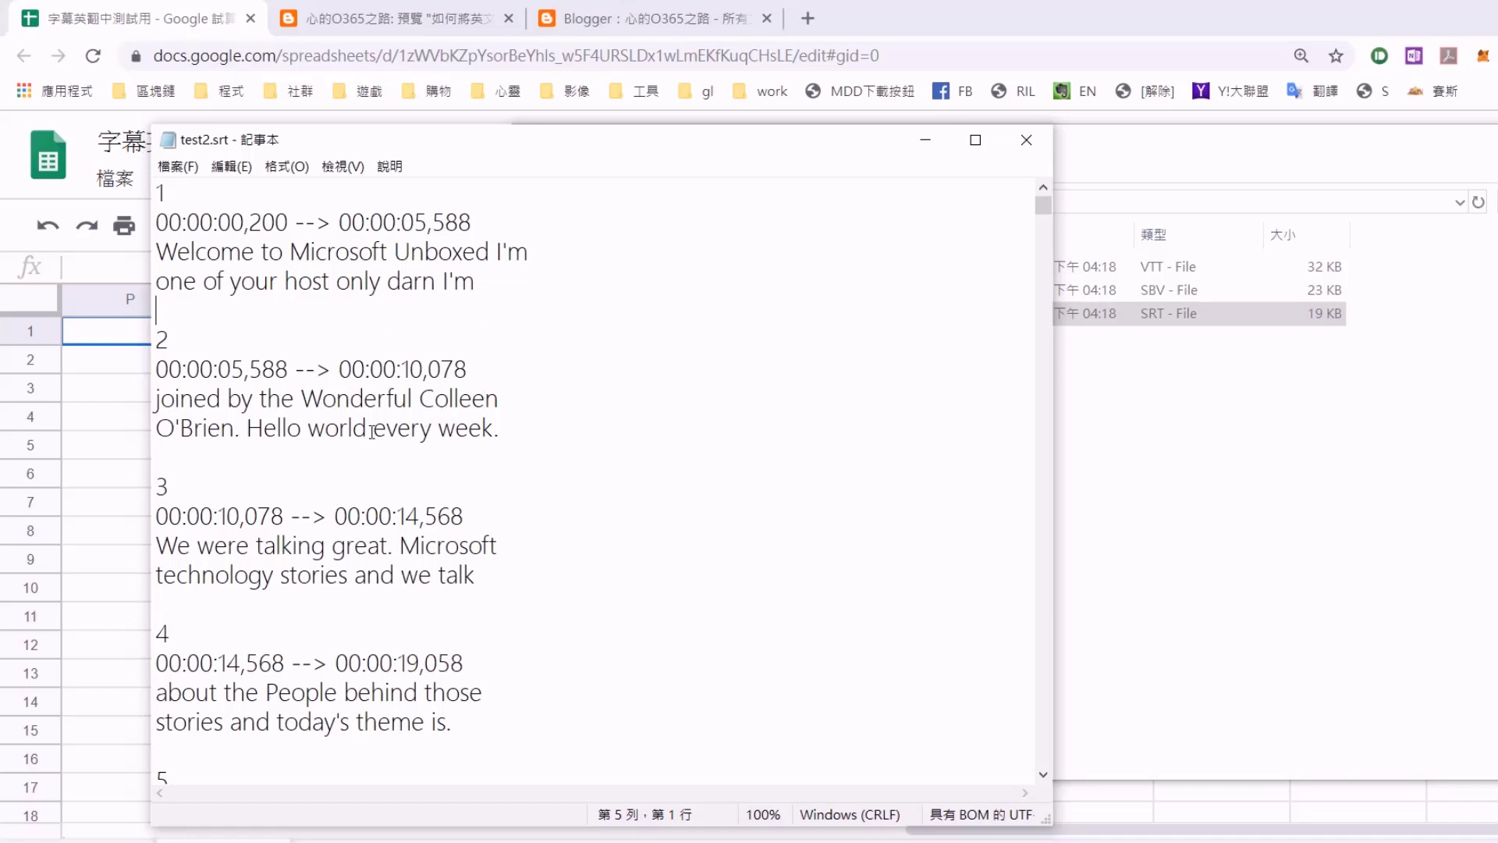
{"action": "left_click", "coordinate": [518, 433]}
{"action": "left_click", "coordinate": [565, 576]}
{"action": "scroll", "coordinate": [377, 679], "scroll_direction": "down", "scroll_amount": 3}
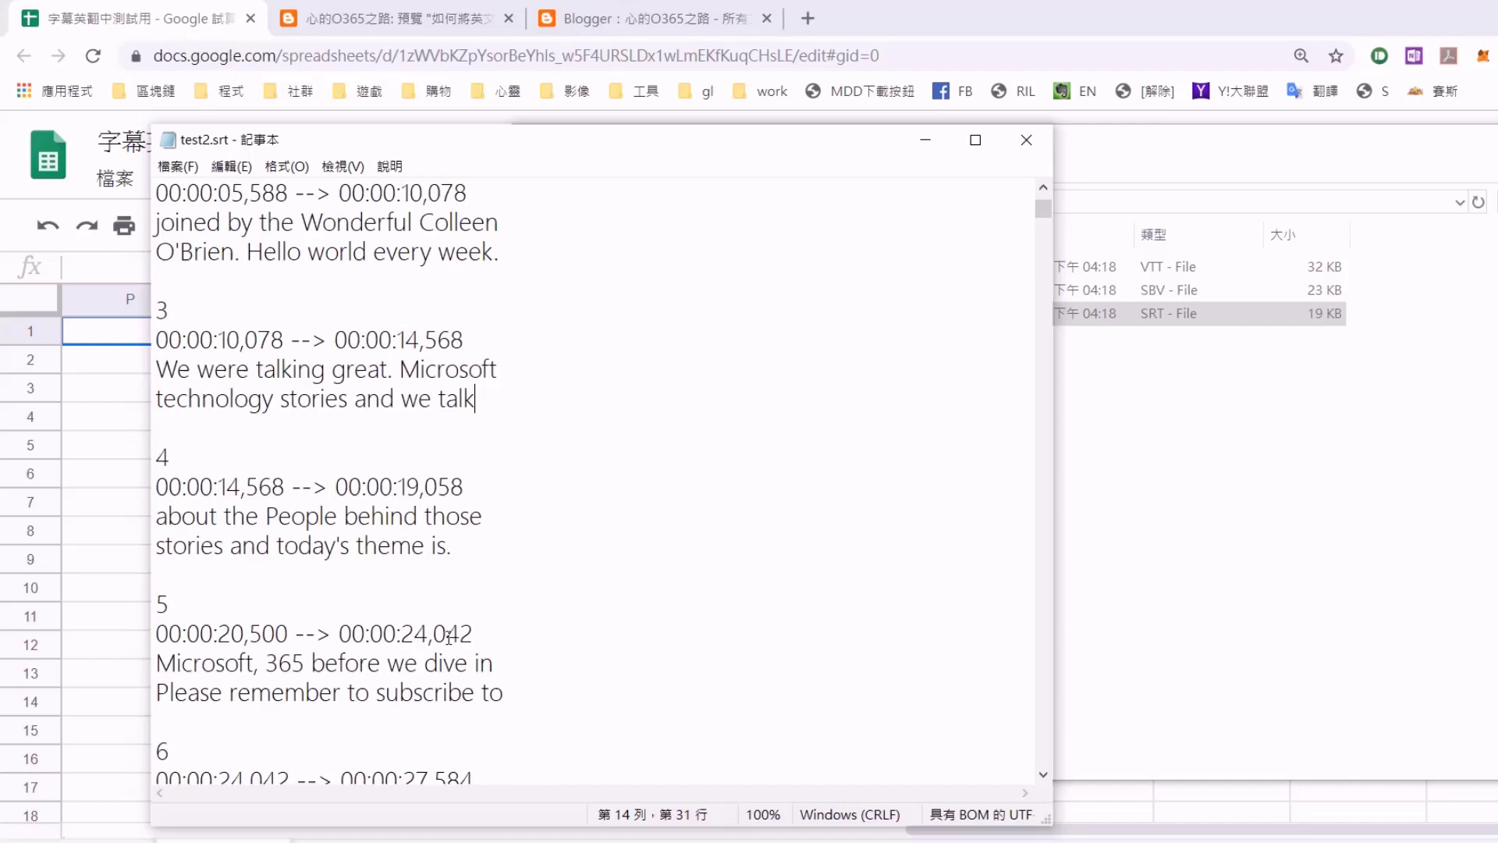
{"action": "scroll", "coordinate": [472, 468], "scroll_direction": "down", "scroll_amount": 2}
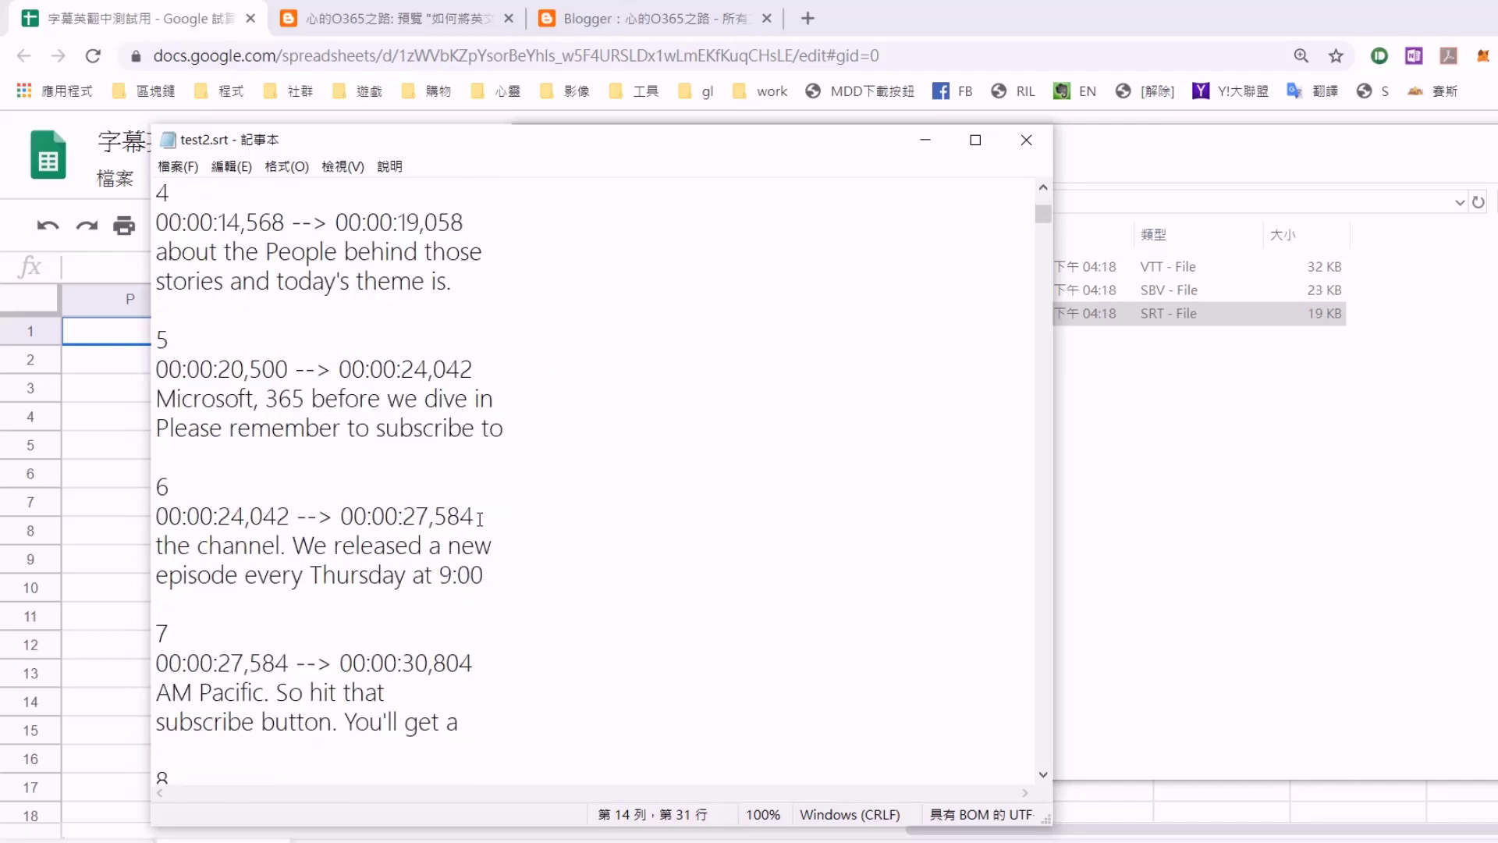
{"action": "scroll", "coordinate": [480, 517], "scroll_direction": "down", "scroll_amount": 1}
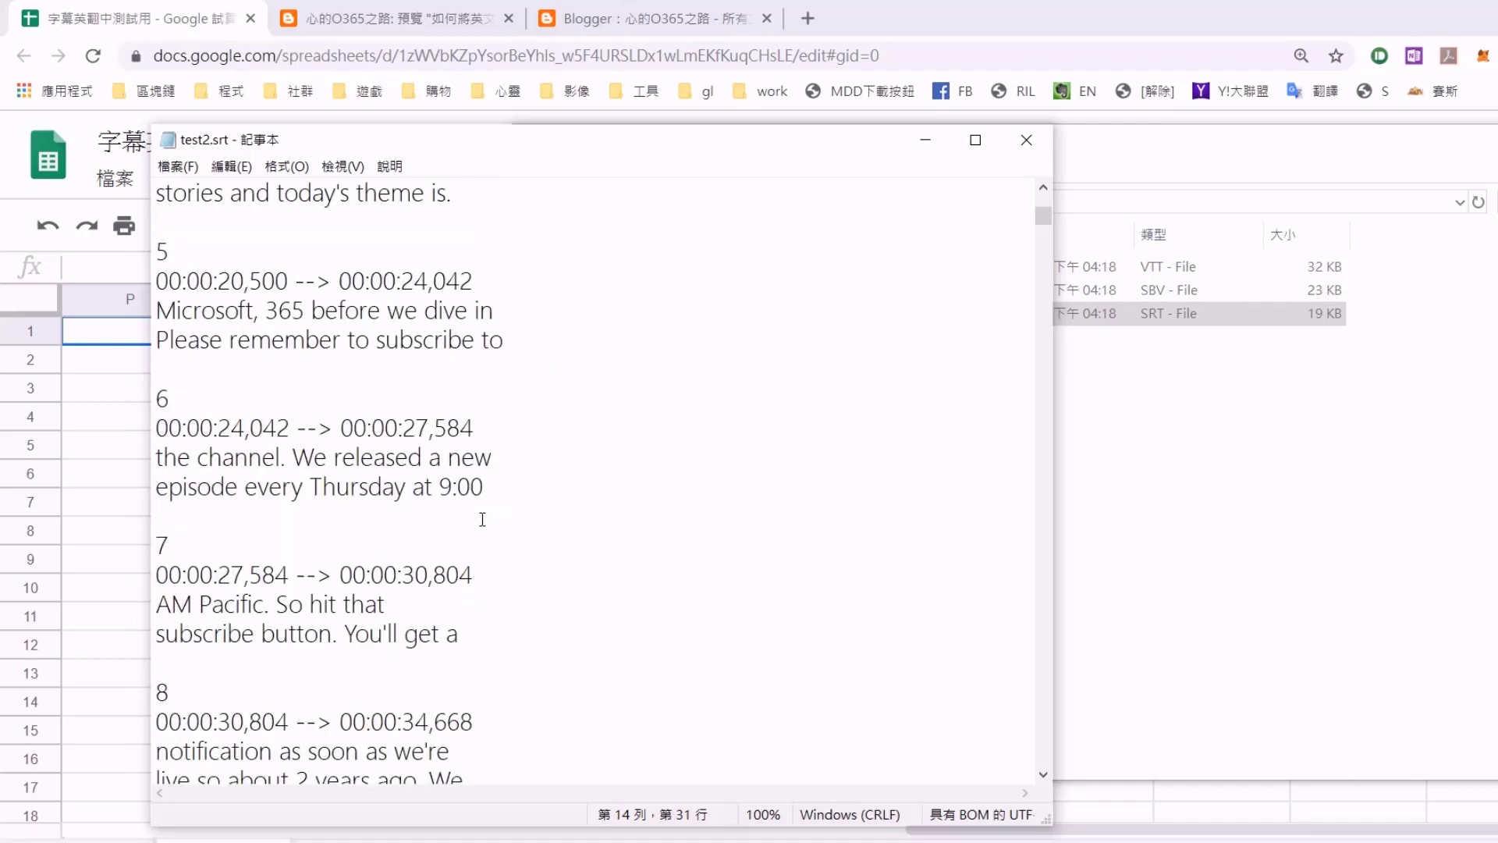
{"action": "scroll", "coordinate": [496, 627], "scroll_direction": "down", "scroll_amount": 1}
{"action": "scroll", "coordinate": [497, 624], "scroll_direction": "up", "scroll_amount": 1}
{"action": "scroll", "coordinate": [496, 625], "scroll_direction": "down", "scroll_amount": 3}
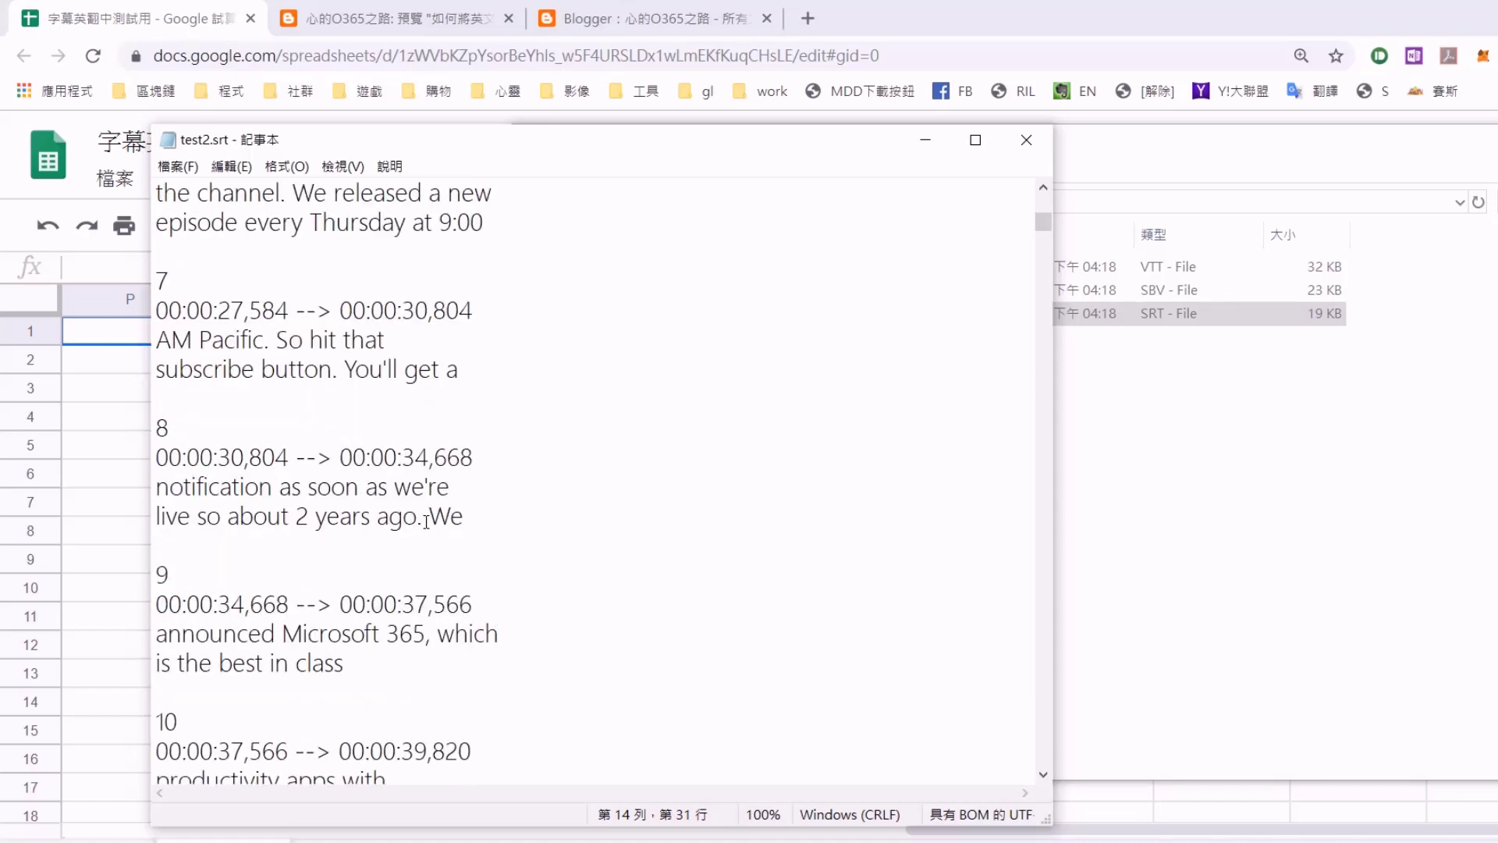
Move the word "We" from the end of subtitle 8 to the start of subtitle 9, keeping one blank line between the subtitles
{"action": "left_click_drag", "start_coordinate": [426, 520], "coordinate": [465, 534]}
{"action": "key", "text": "ctrl+c"}
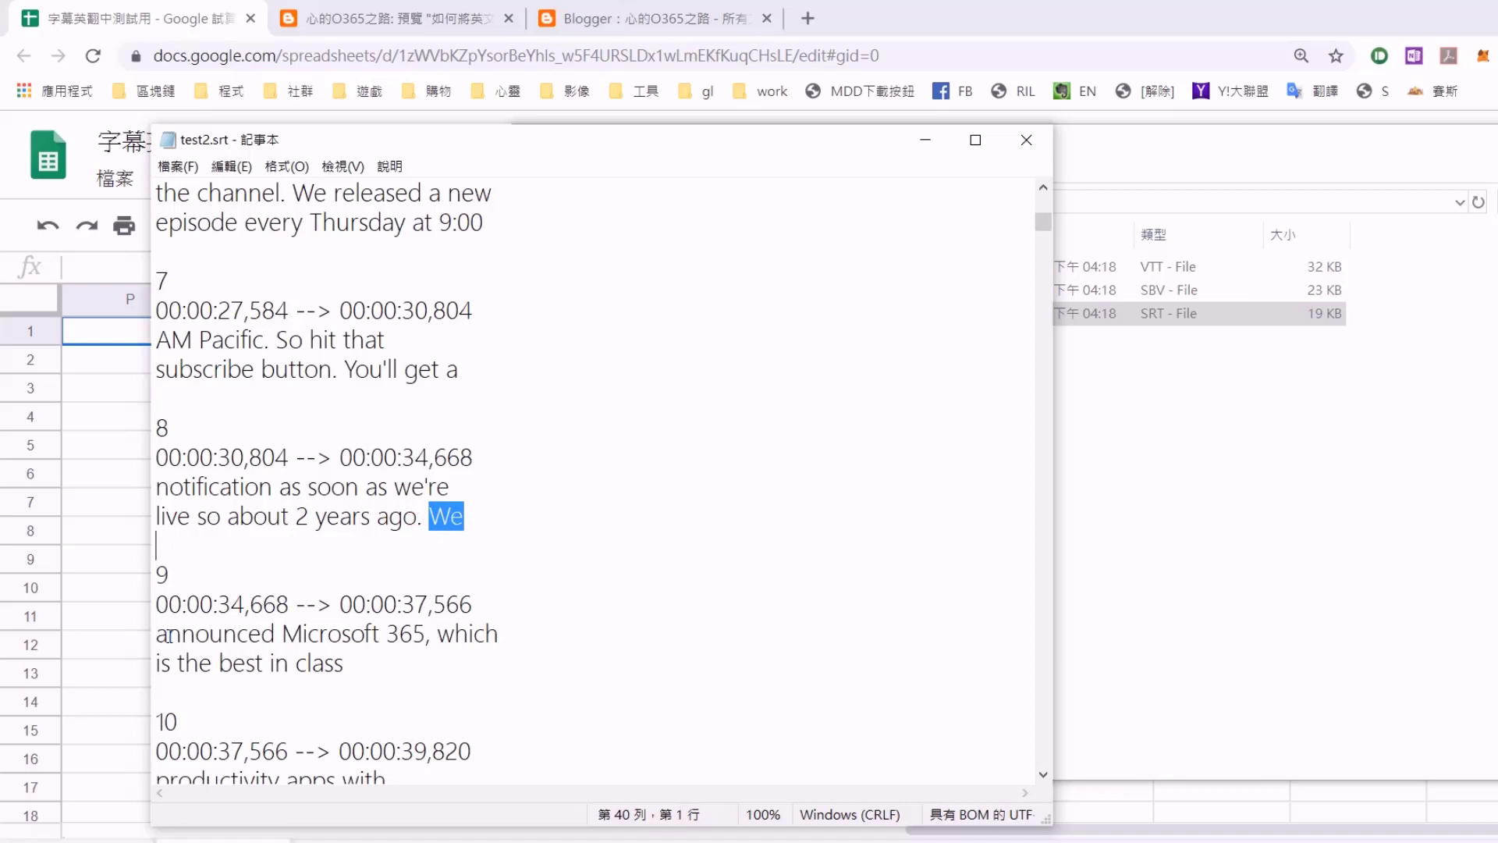
{"action": "key", "text": "Delete"}
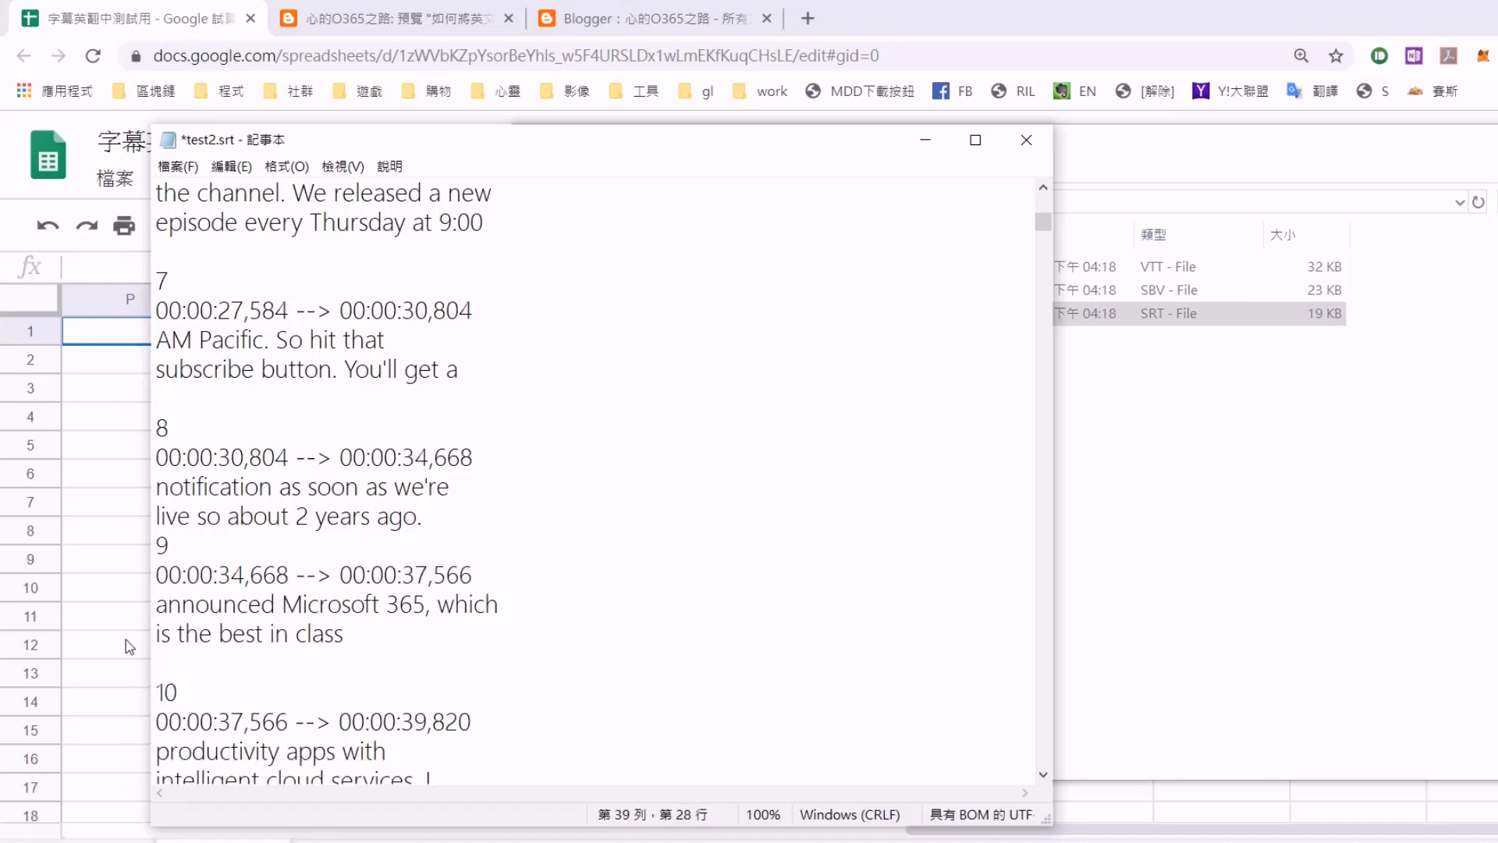
{"action": "left_click", "coordinate": [156, 605]}
{"action": "key", "text": "ctrl+v"}
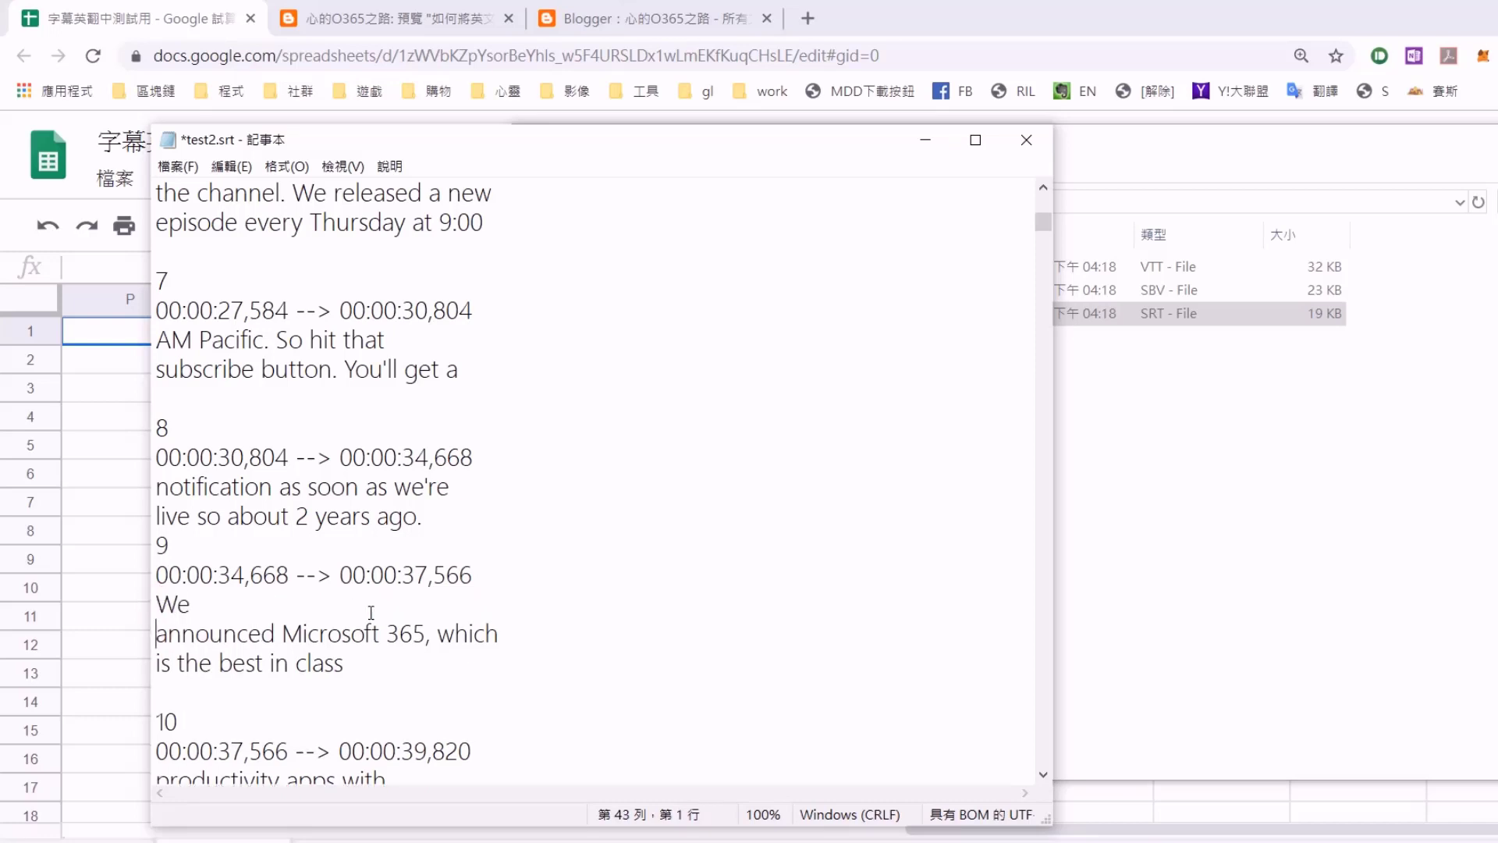
{"action": "key", "text": "BackSpace"}
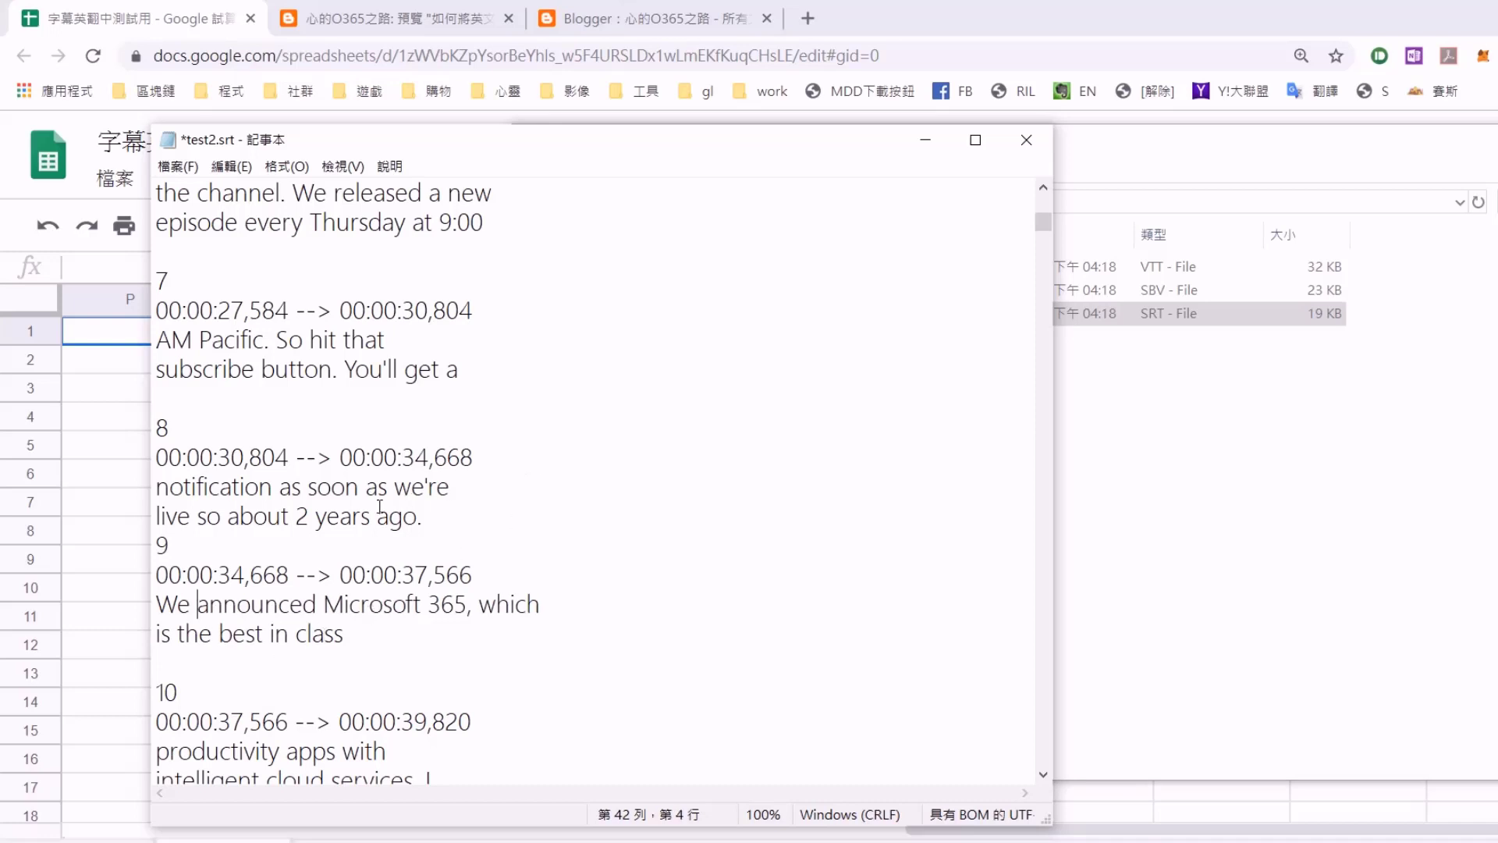
{"action": "left_click", "coordinate": [442, 524]}
{"action": "key", "text": "Return"}
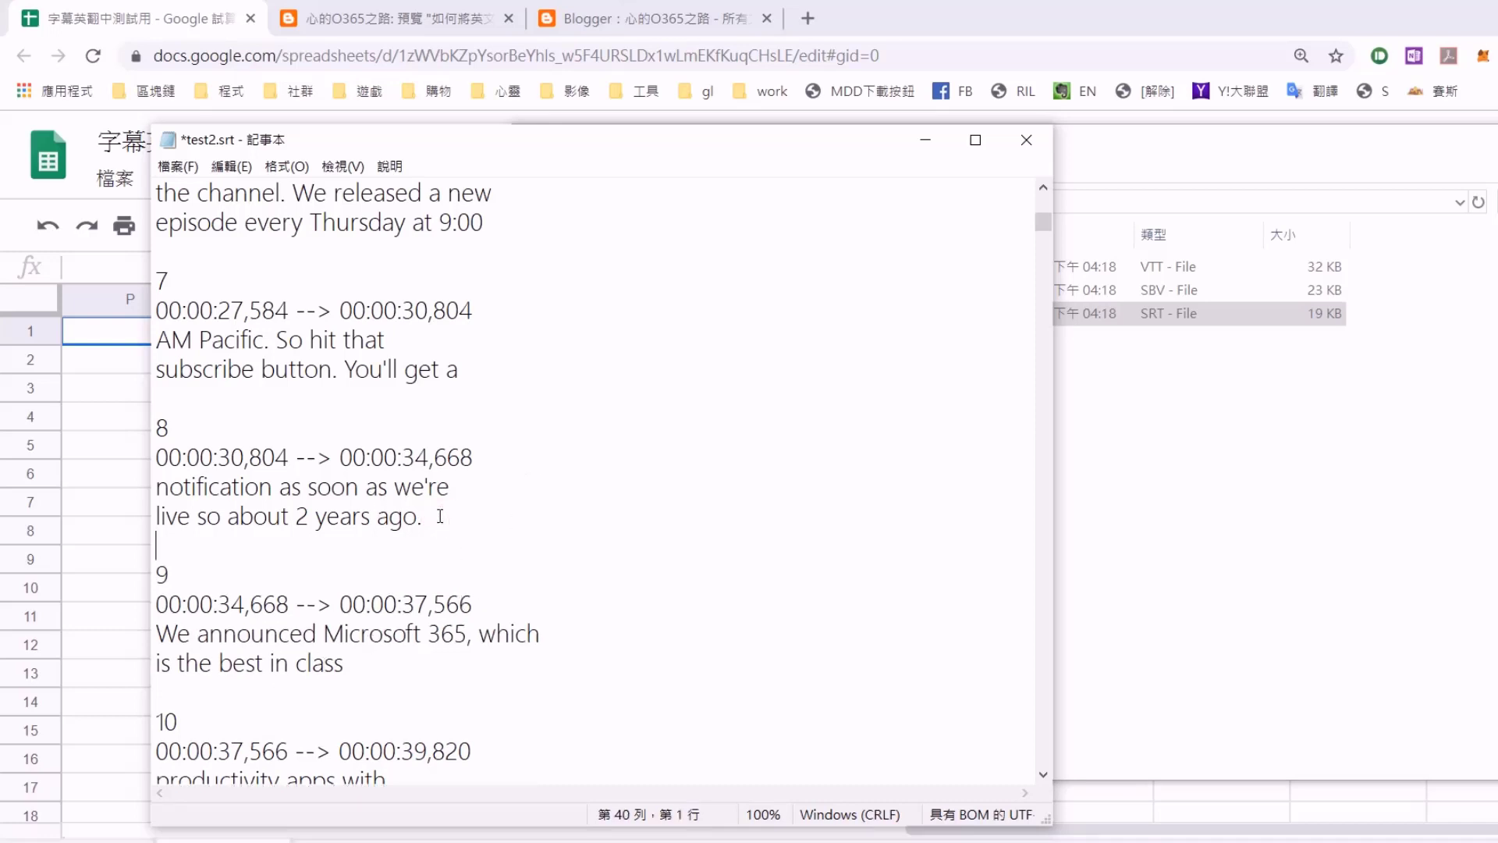
Copy the entire subtitle text of test2.srt
{"action": "scroll", "coordinate": [599, 420], "scroll_direction": "up", "scroll_amount": 9}
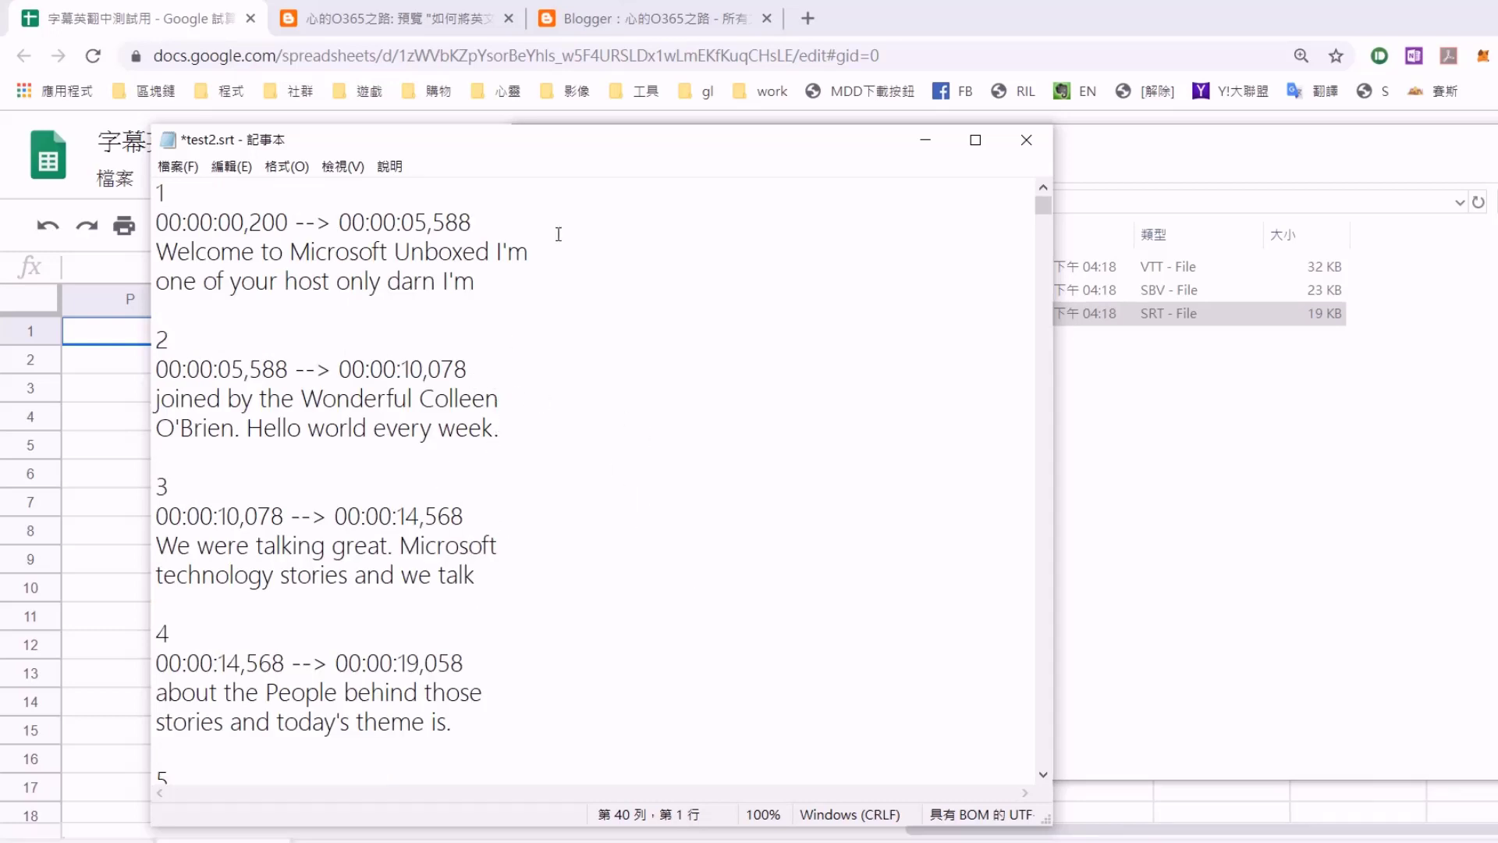
{"action": "key", "text": "ctrl+a"}
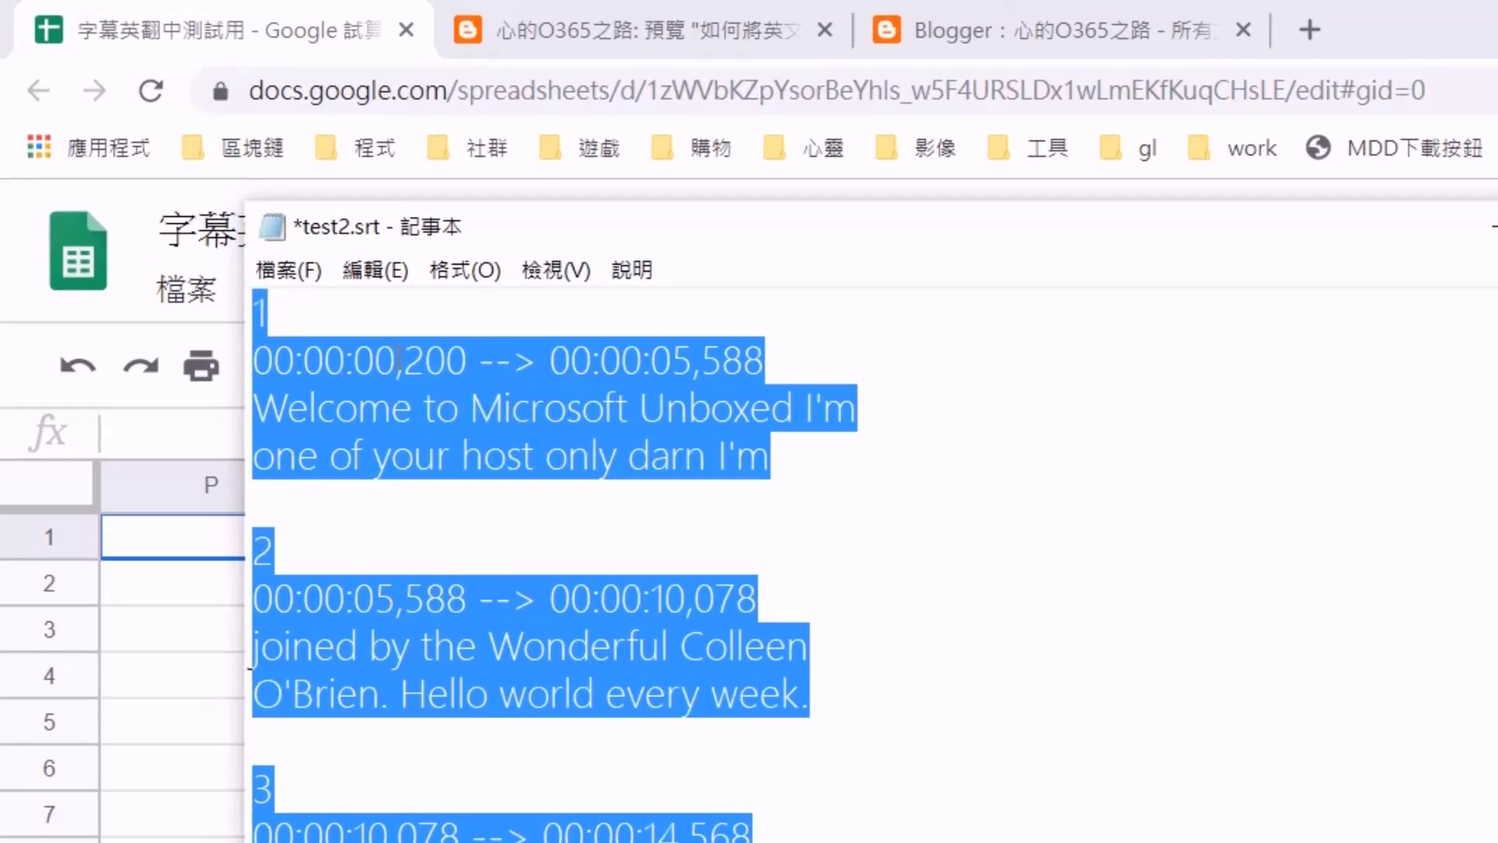
{"action": "left_click", "coordinate": [375, 270]}
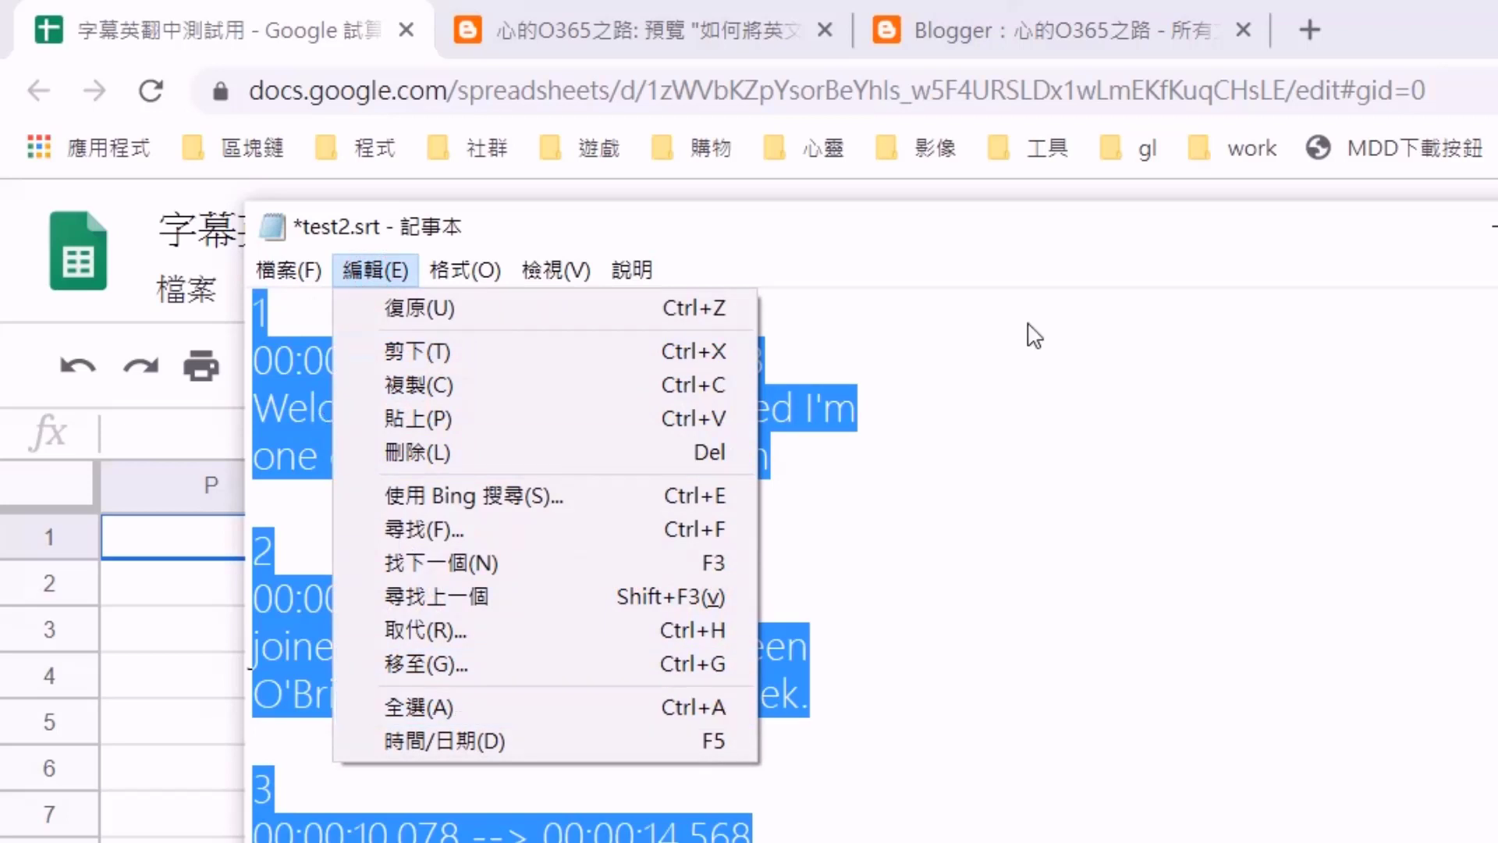
{"action": "left_click", "coordinate": [1178, 328]}
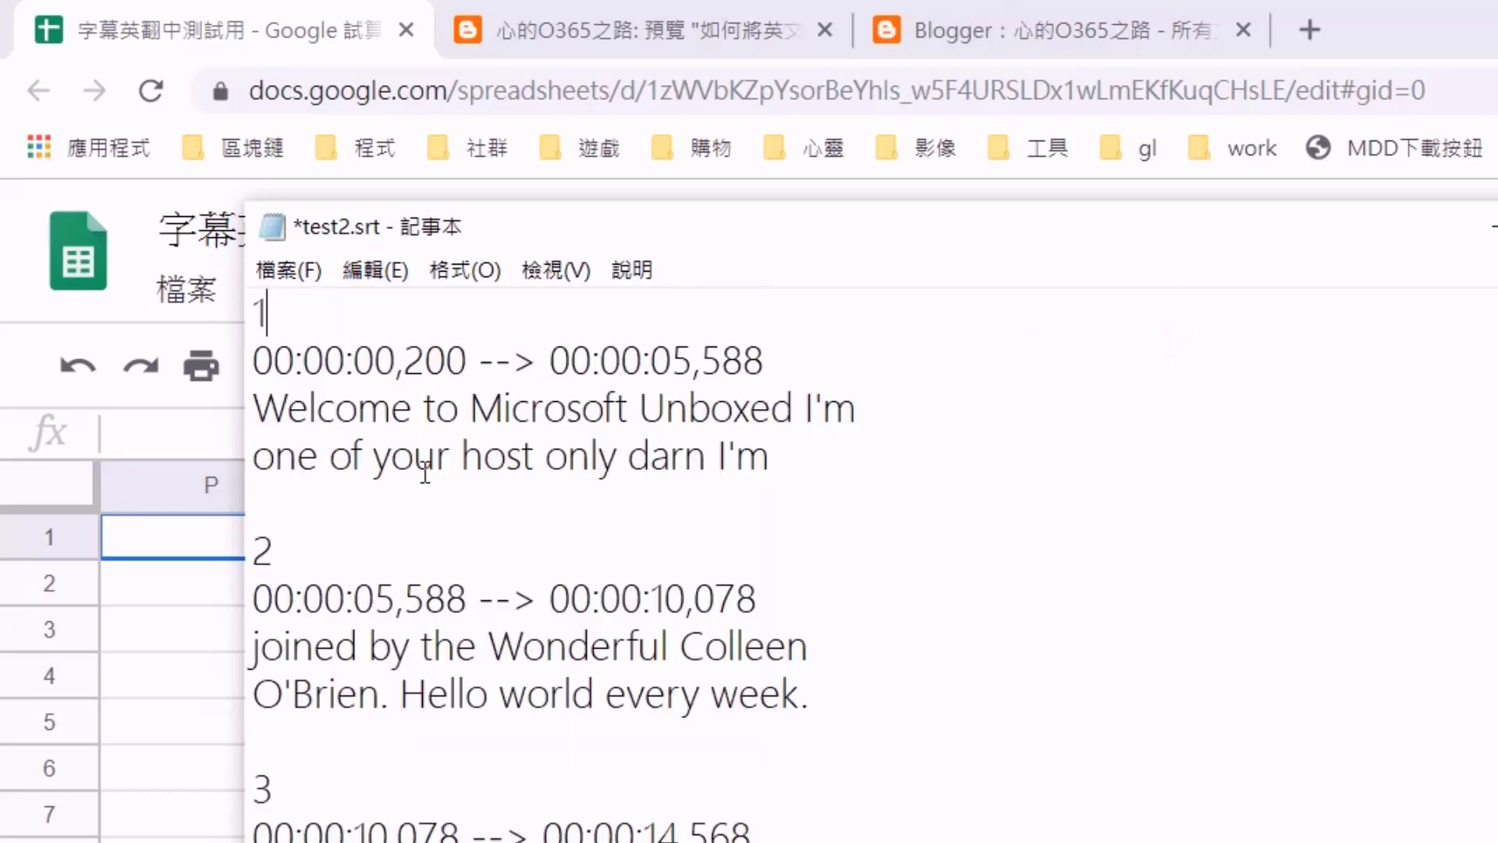
{"action": "key", "text": "ctrl+a"}
{"action": "key", "text": "ctrl+c"}
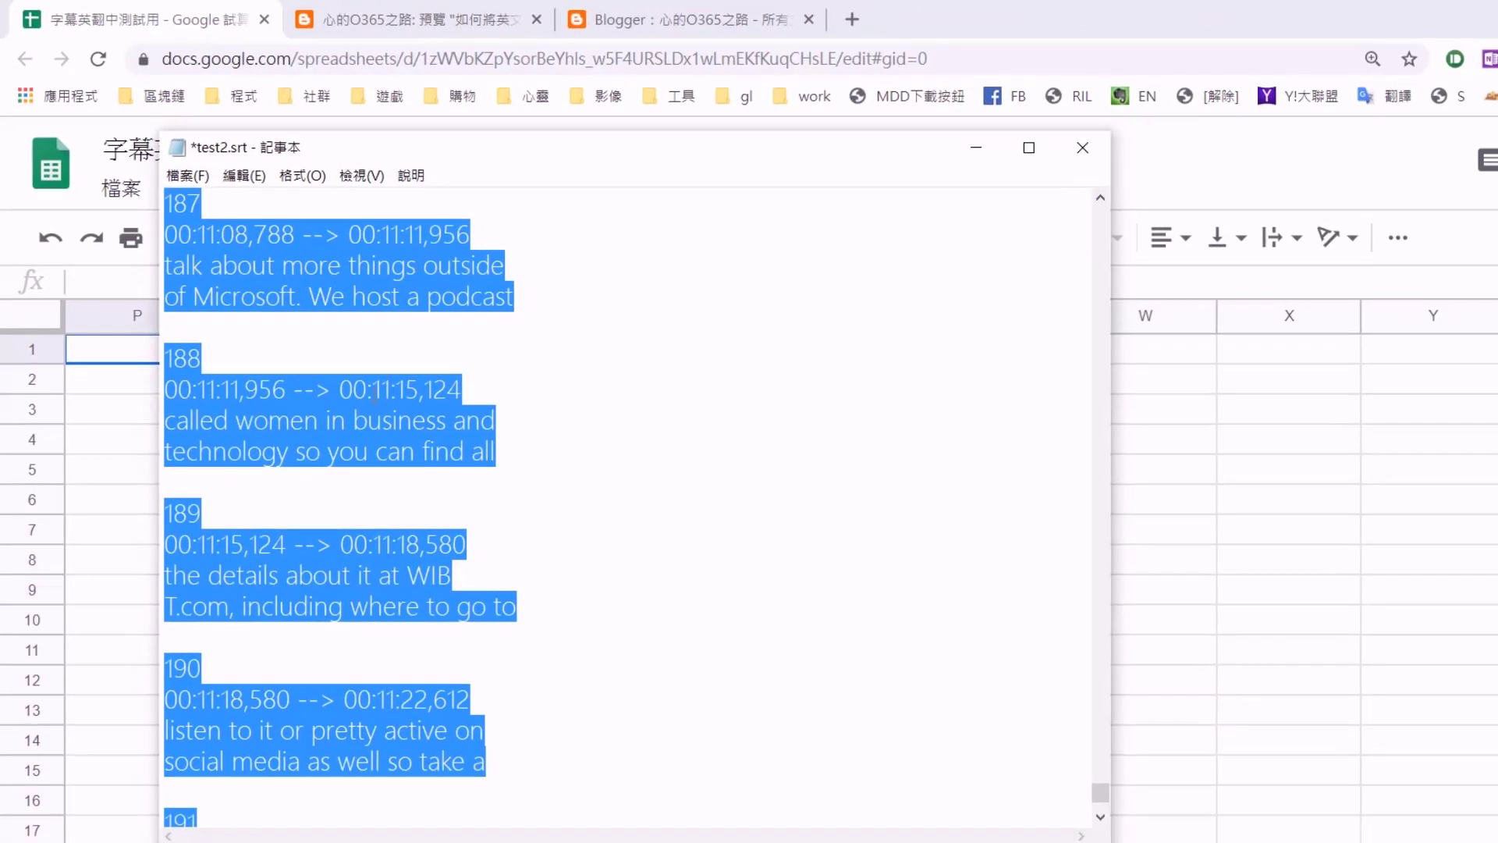
Paste the copied subtitles into the Google Sheets spreadsheet starting at cell A1 and widen column A to fit the lines
{"action": "left_click", "coordinate": [124, 345]}
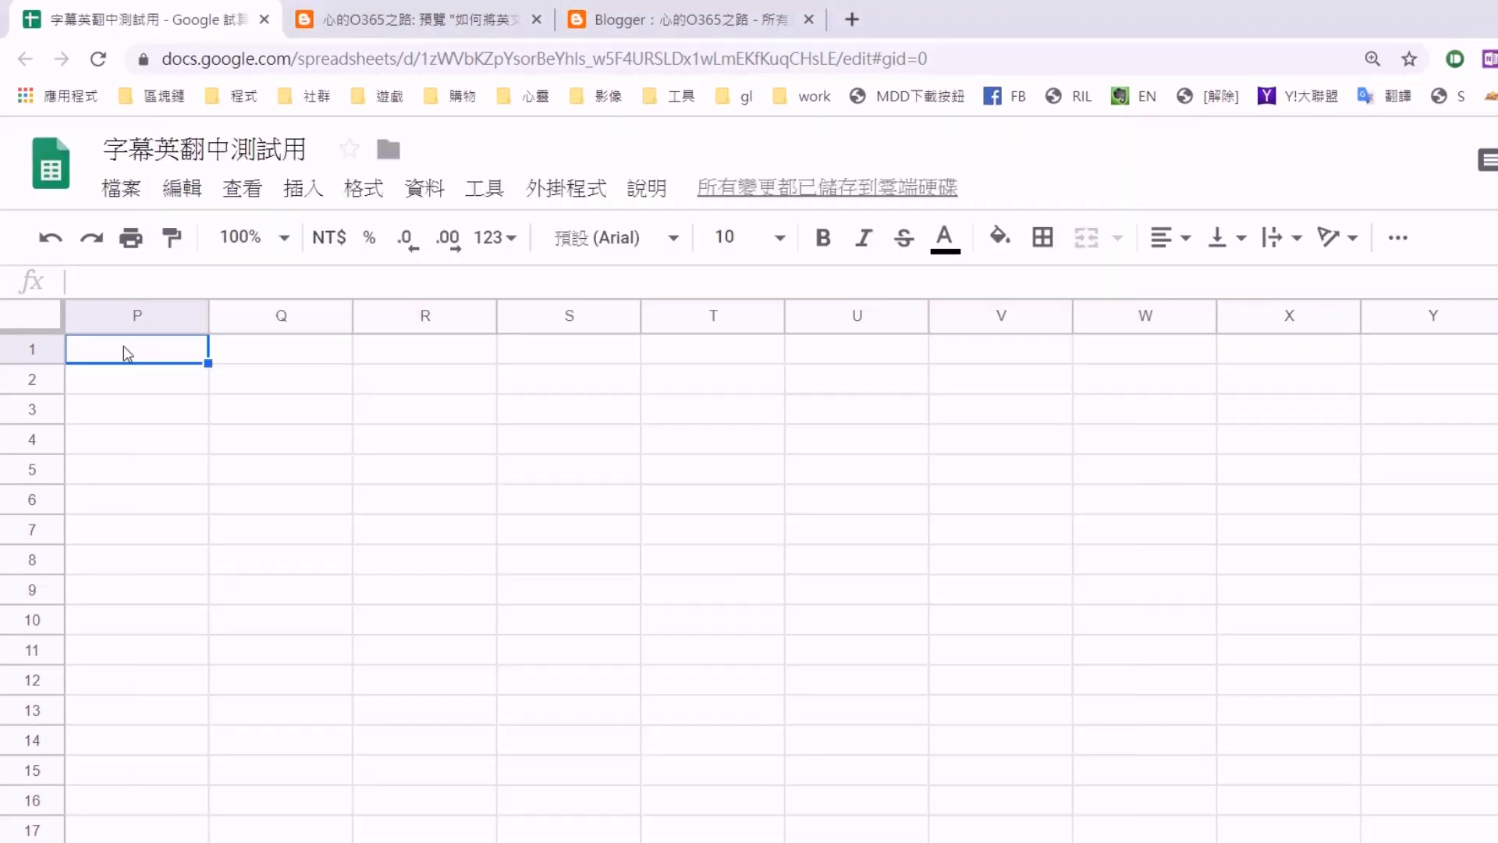
{"action": "key", "text": "ctrl+Home"}
{"action": "key", "text": "ctrl+v"}
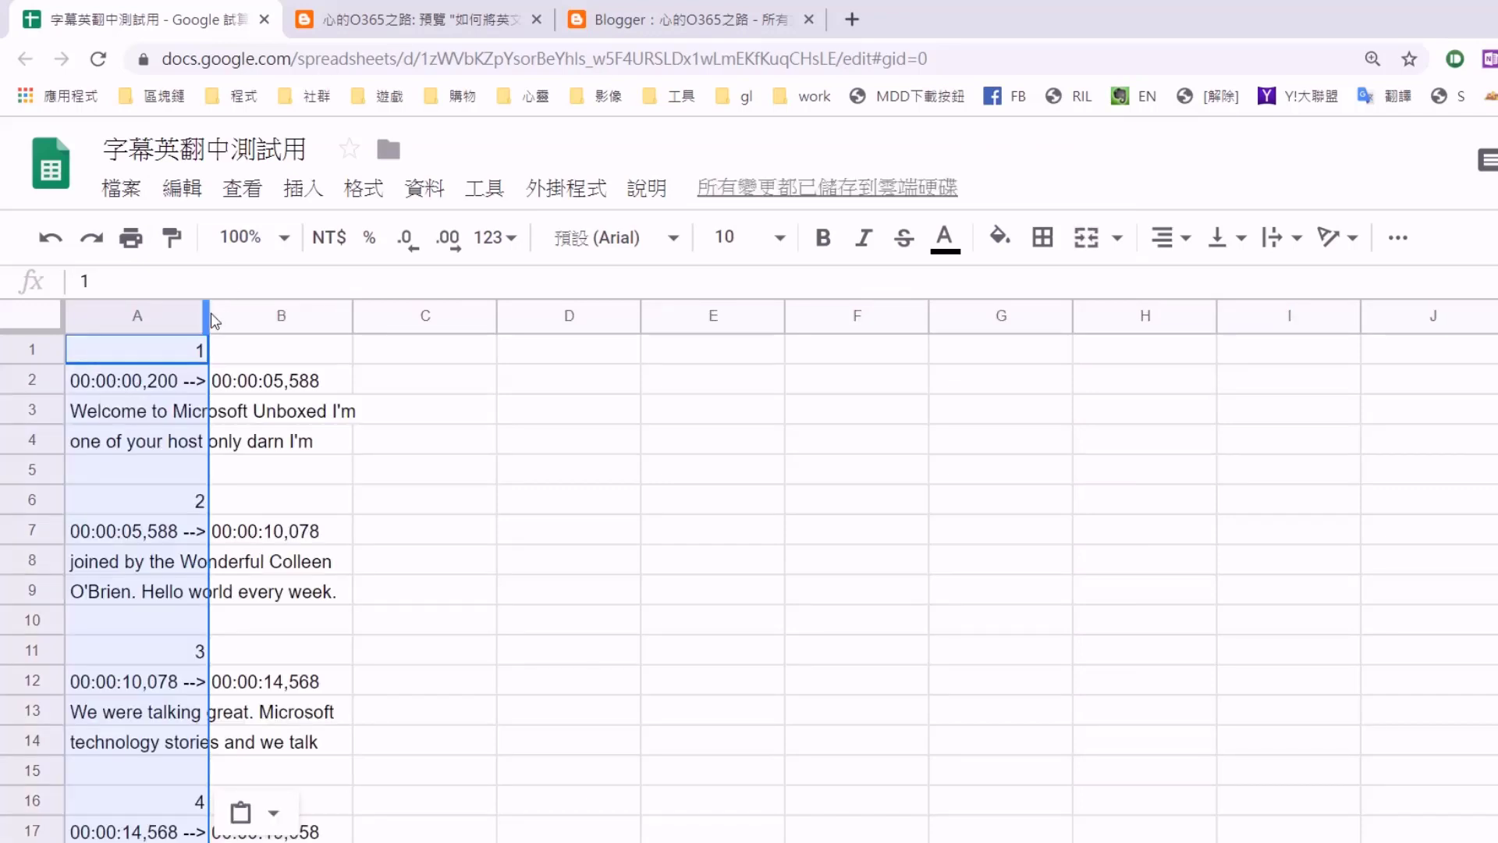
{"action": "left_click_drag", "start_coordinate": [208, 312], "coordinate": [462, 285]}
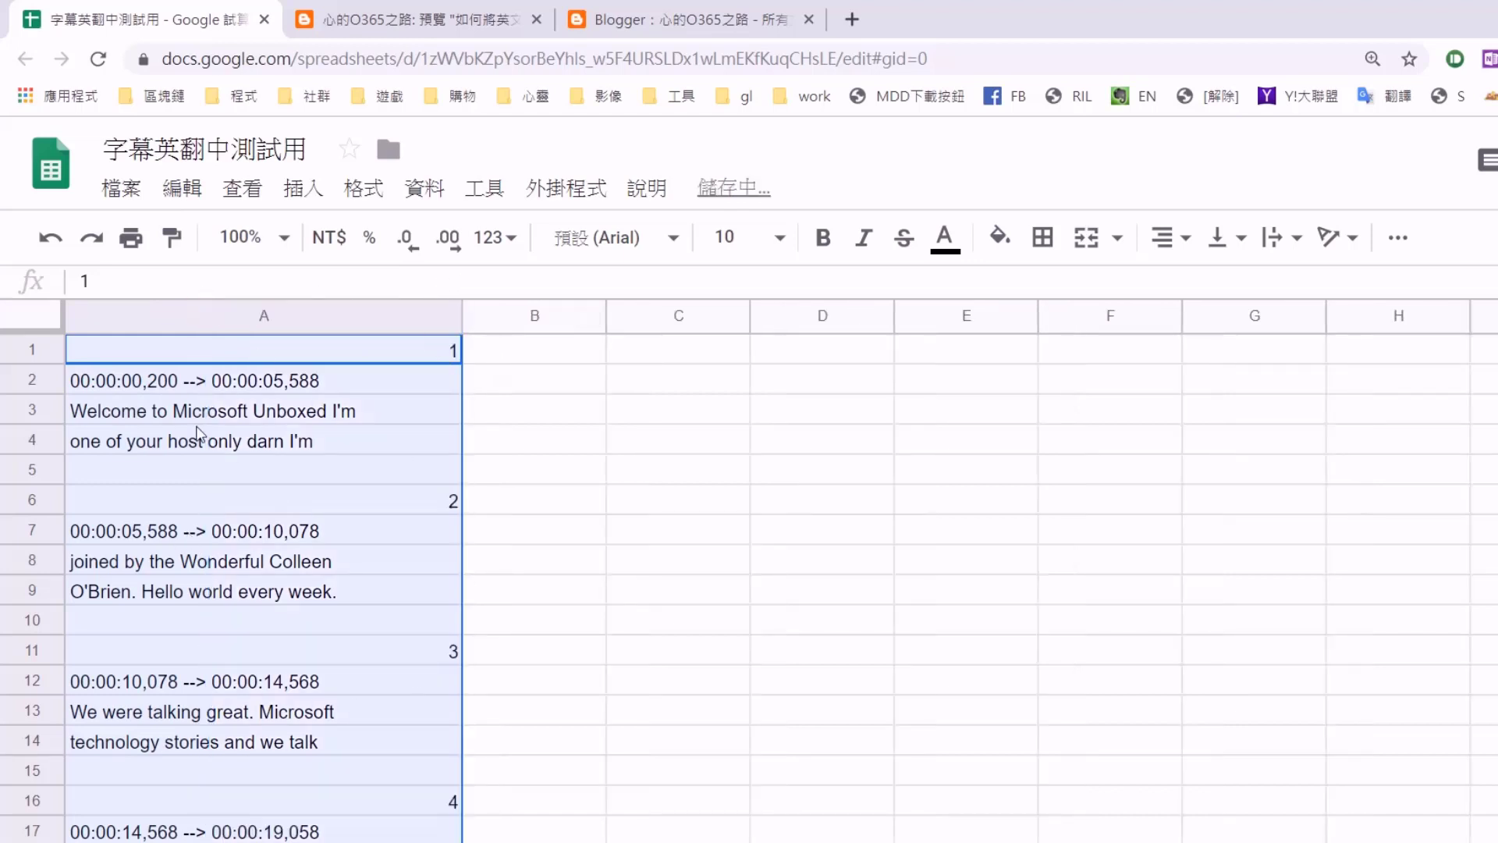
Examine the number, time code and text rows in column A alongside cell B1
{"action": "left_click", "coordinate": [545, 382]}
{"action": "left_click", "coordinate": [551, 348]}
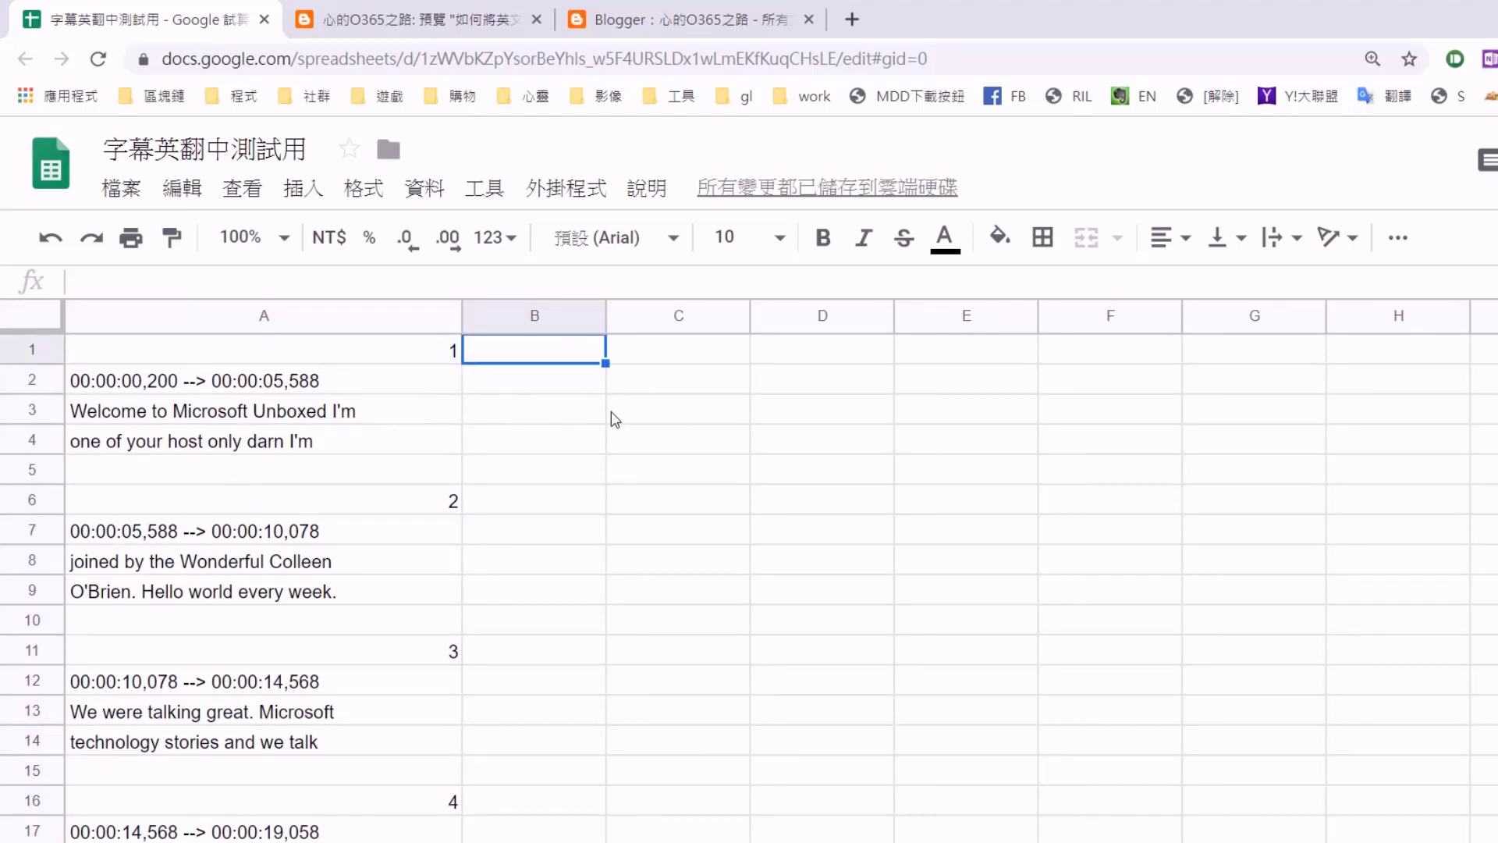
{"action": "left_click", "coordinate": [470, 382]}
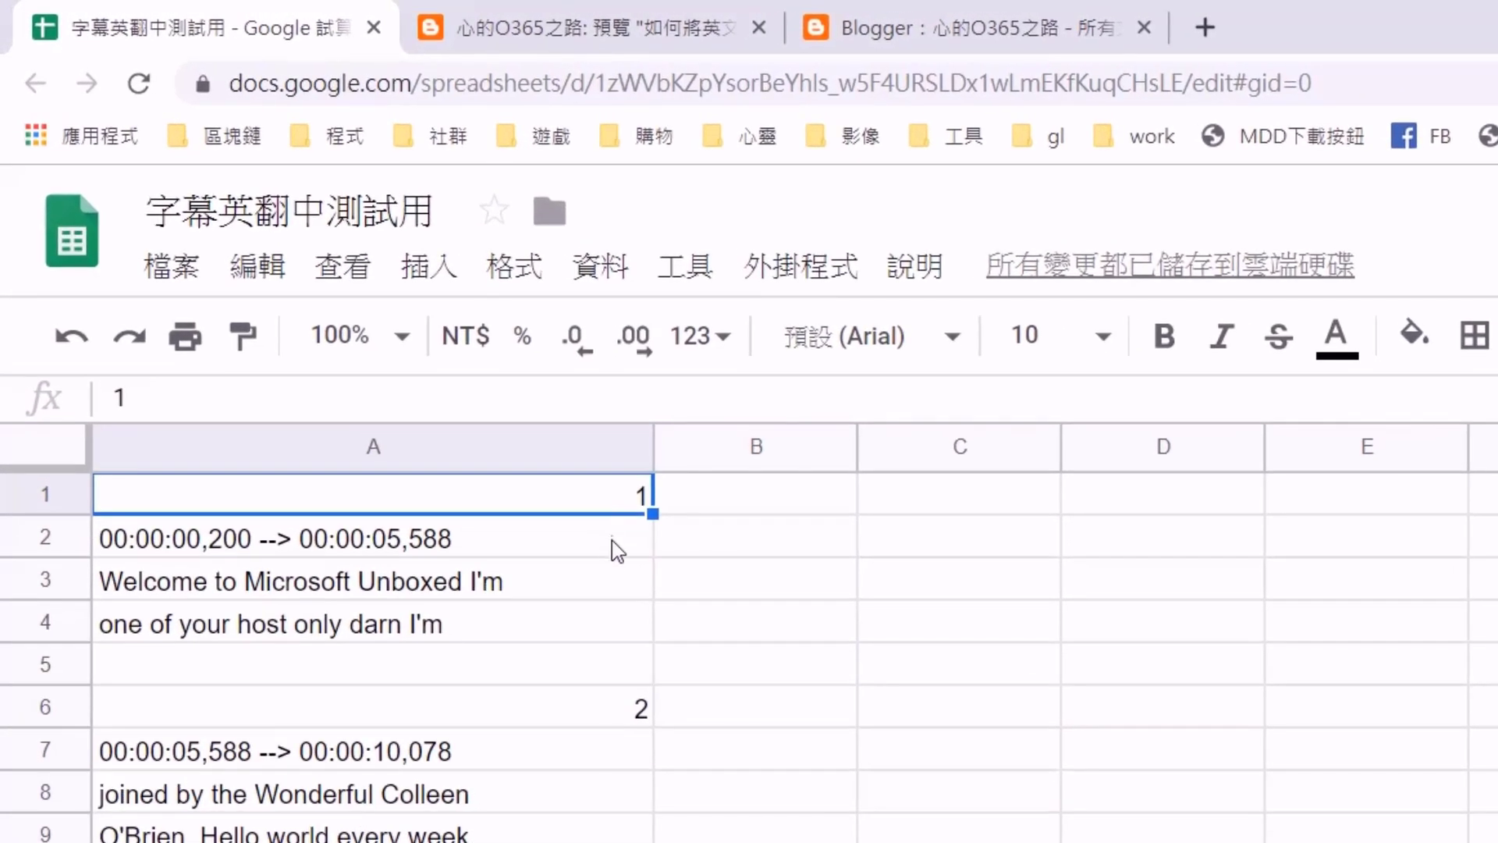
{"action": "left_click", "coordinate": [612, 545]}
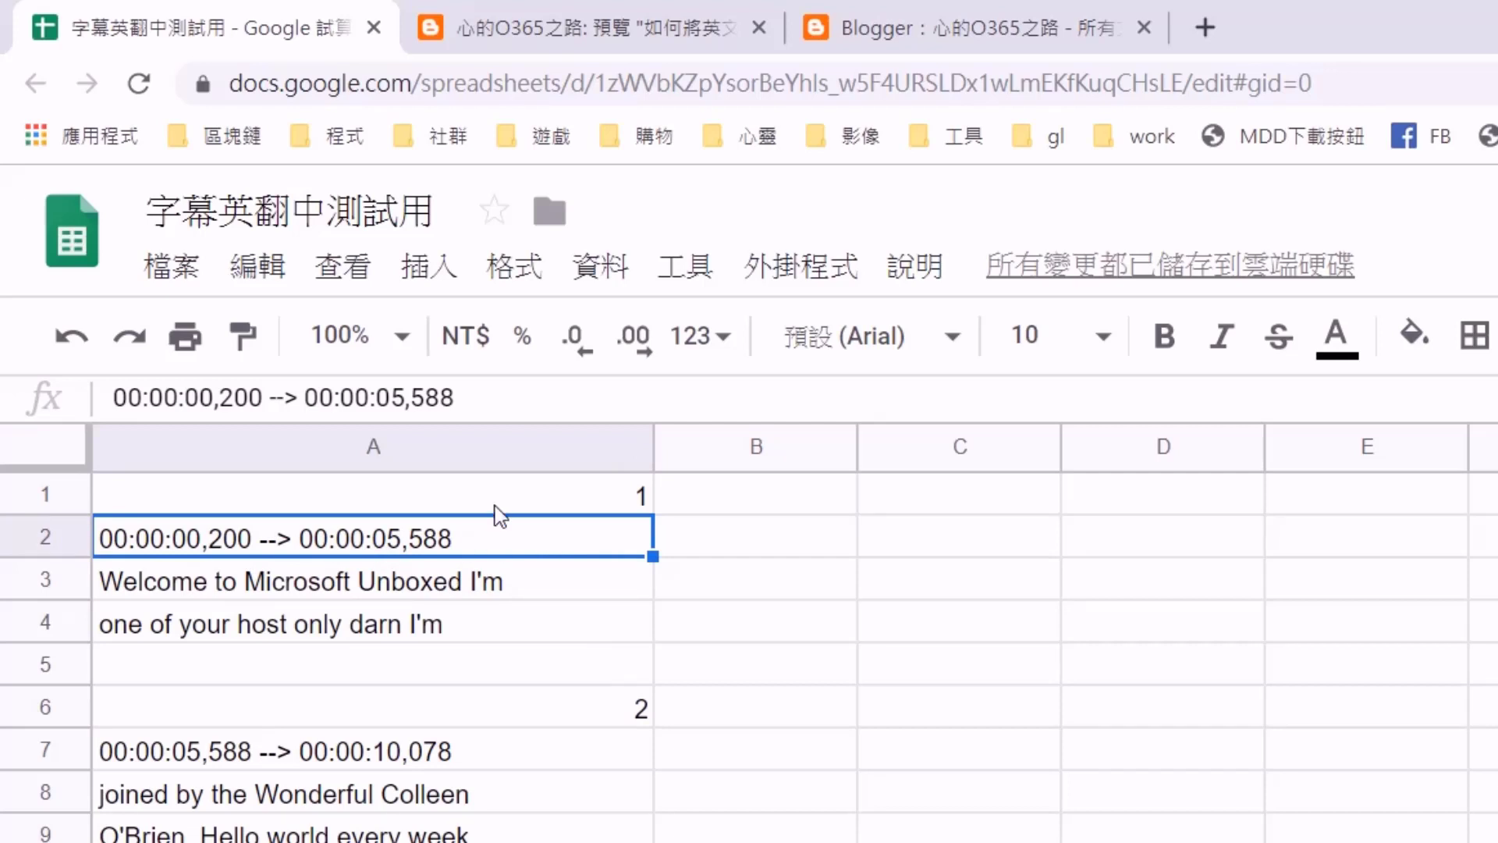
{"action": "left_click", "coordinate": [584, 578]}
{"action": "left_click", "coordinate": [569, 634]}
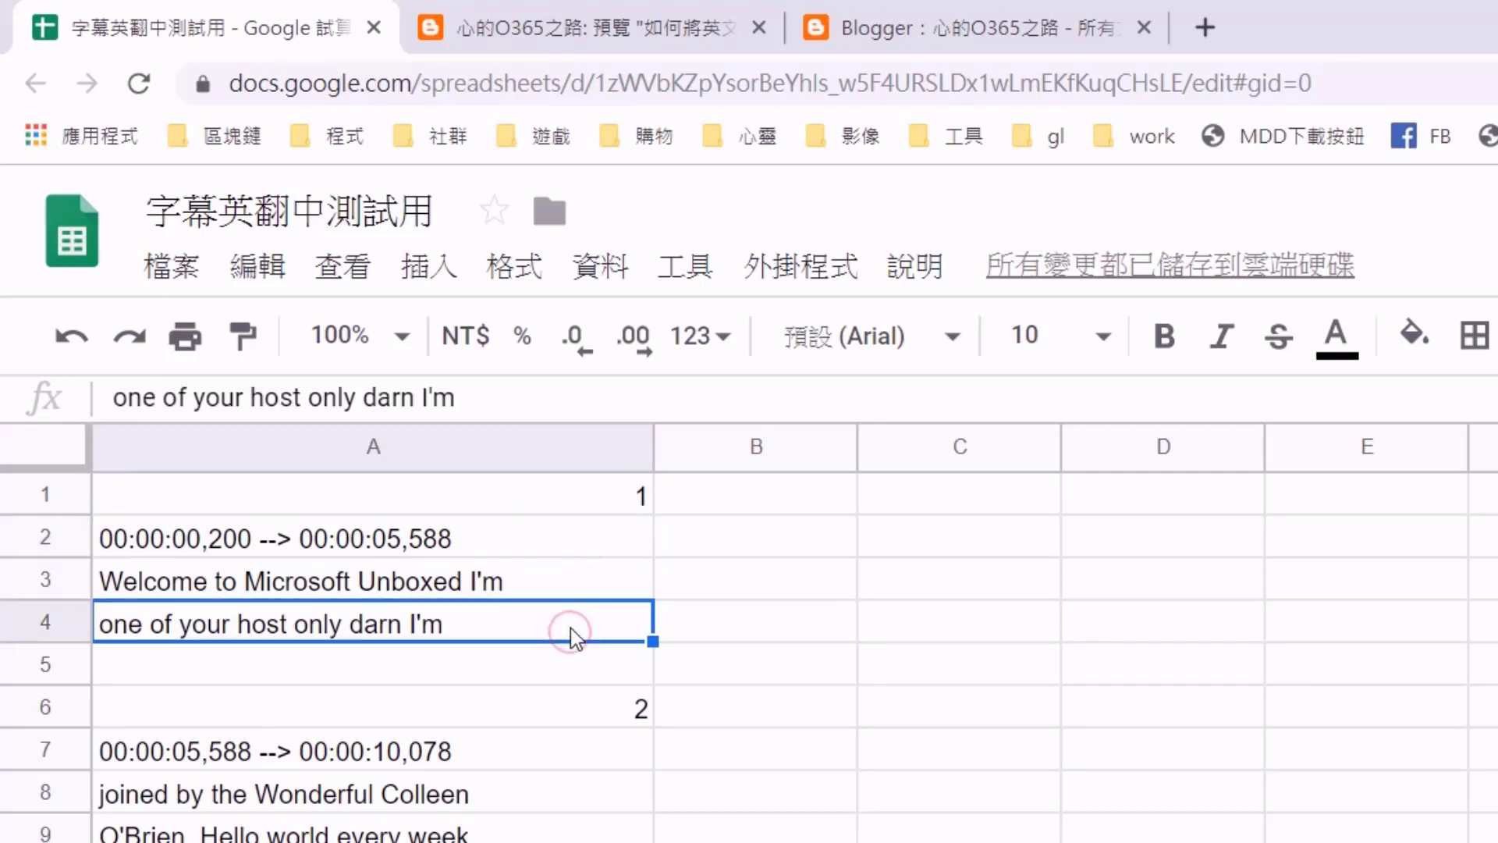
{"action": "left_click", "coordinate": [609, 497]}
{"action": "left_click", "coordinate": [735, 503]}
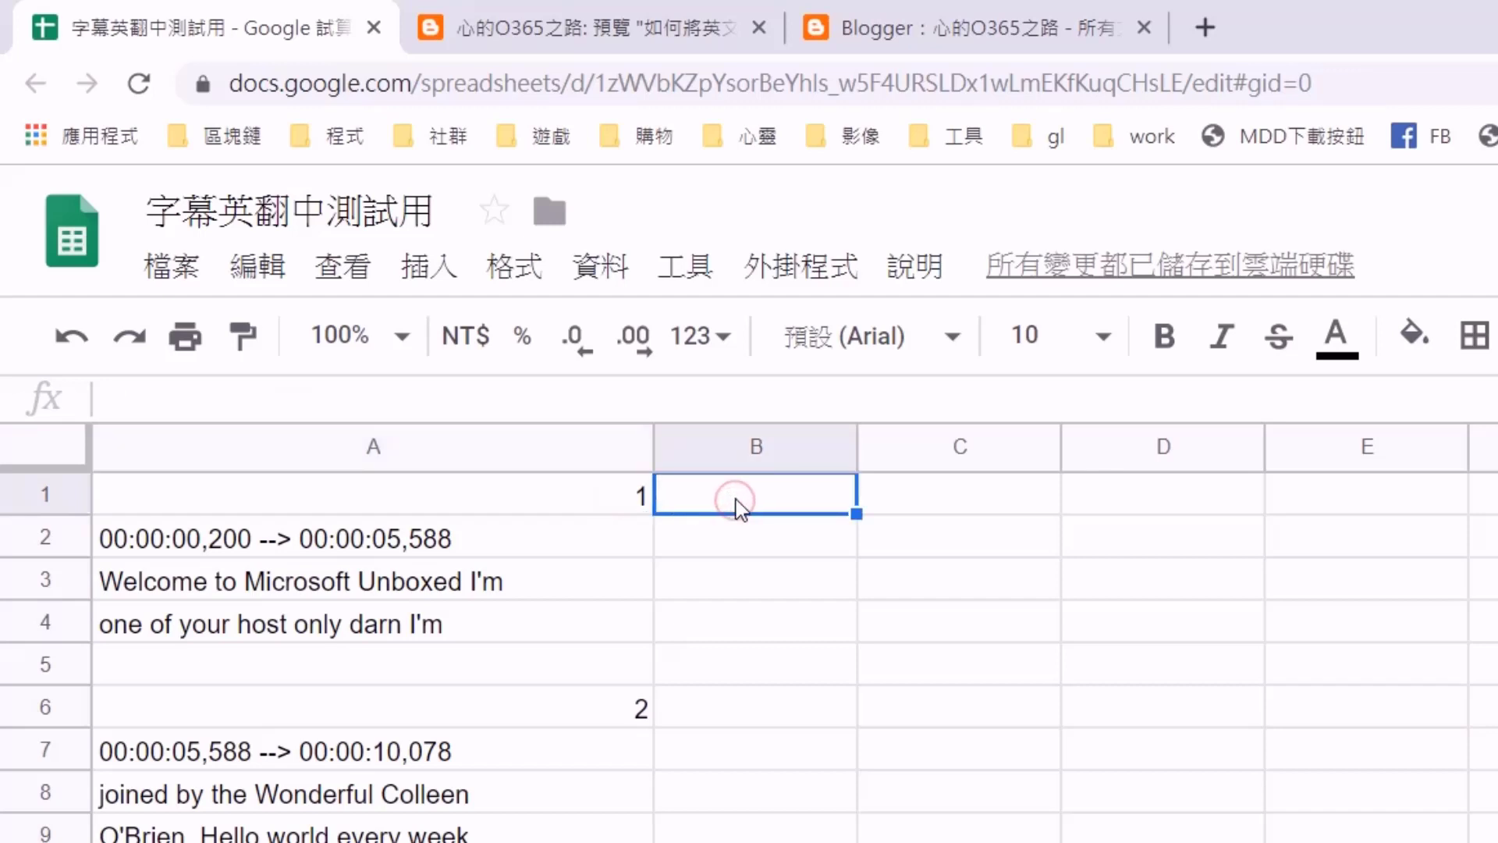
{"action": "left_click", "coordinate": [563, 504]}
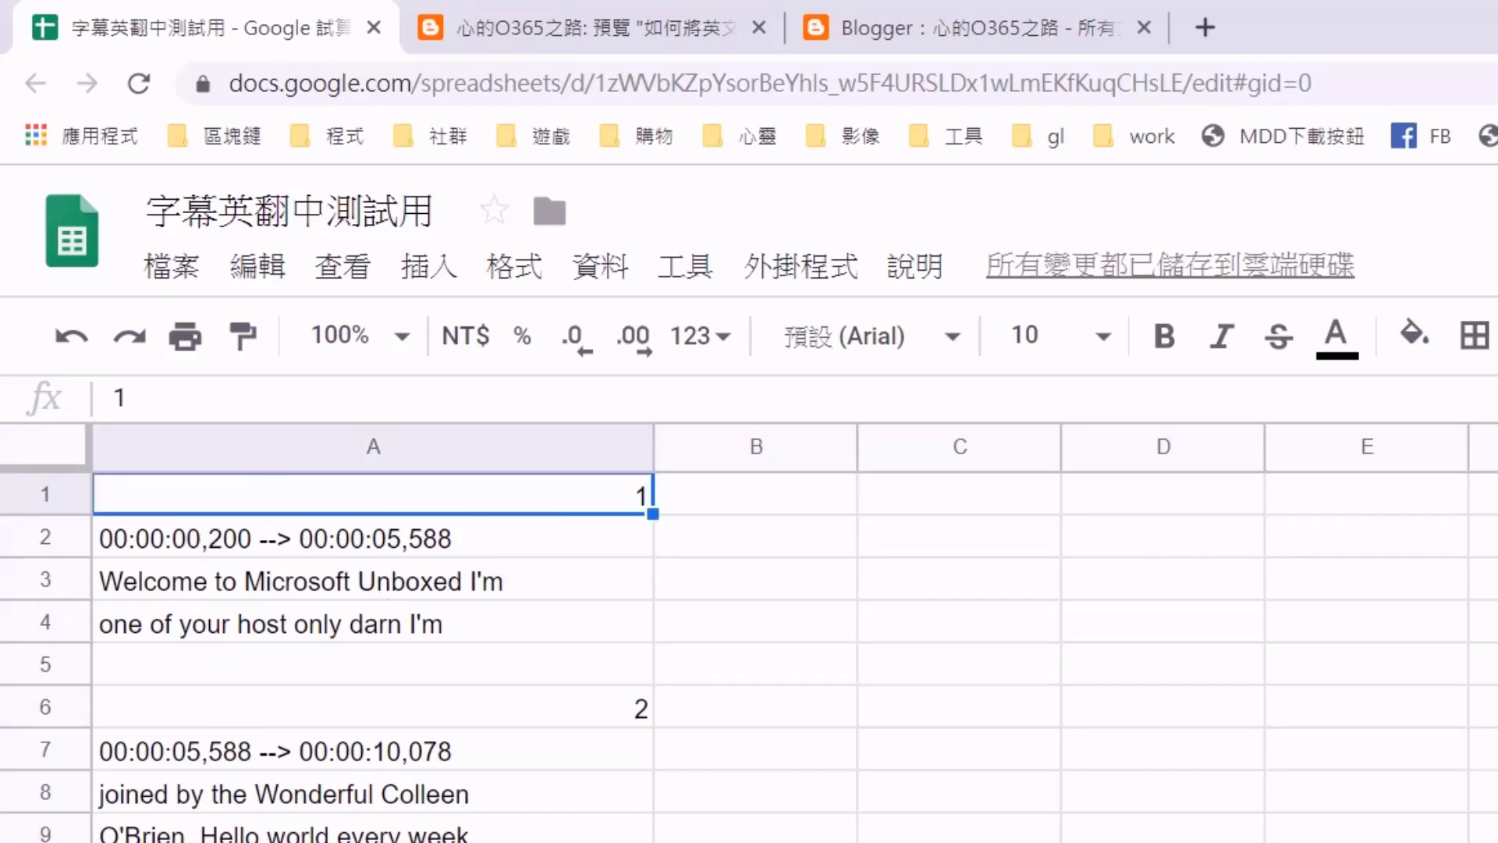
{"action": "left_click", "coordinate": [708, 494]}
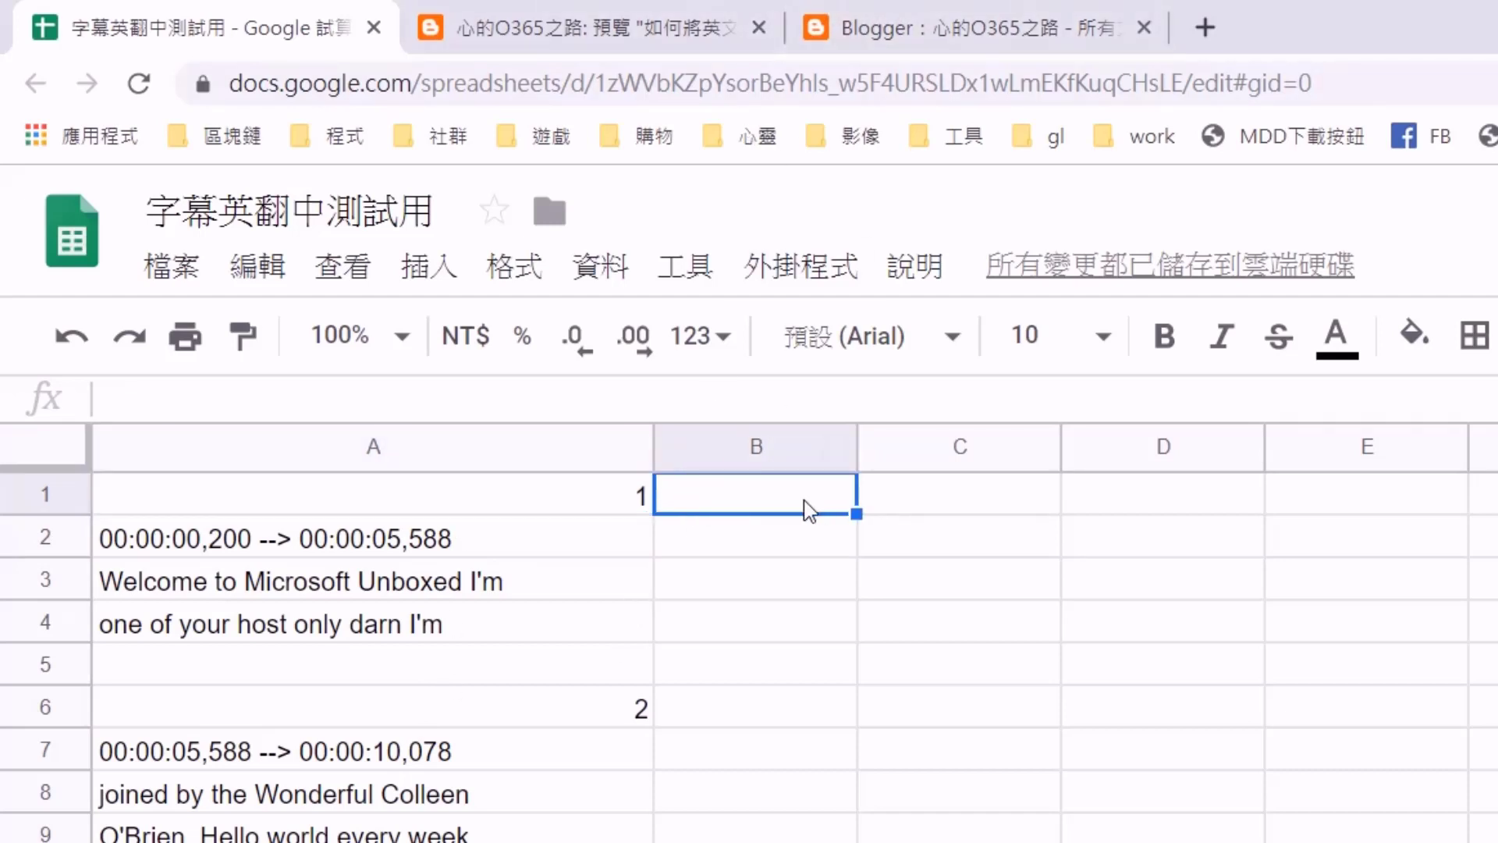
Switch to the untitled Notepad notes and copy the first formula for translating .srt and .sbv files
{"action": "left_click", "coordinate": [656, 28]}
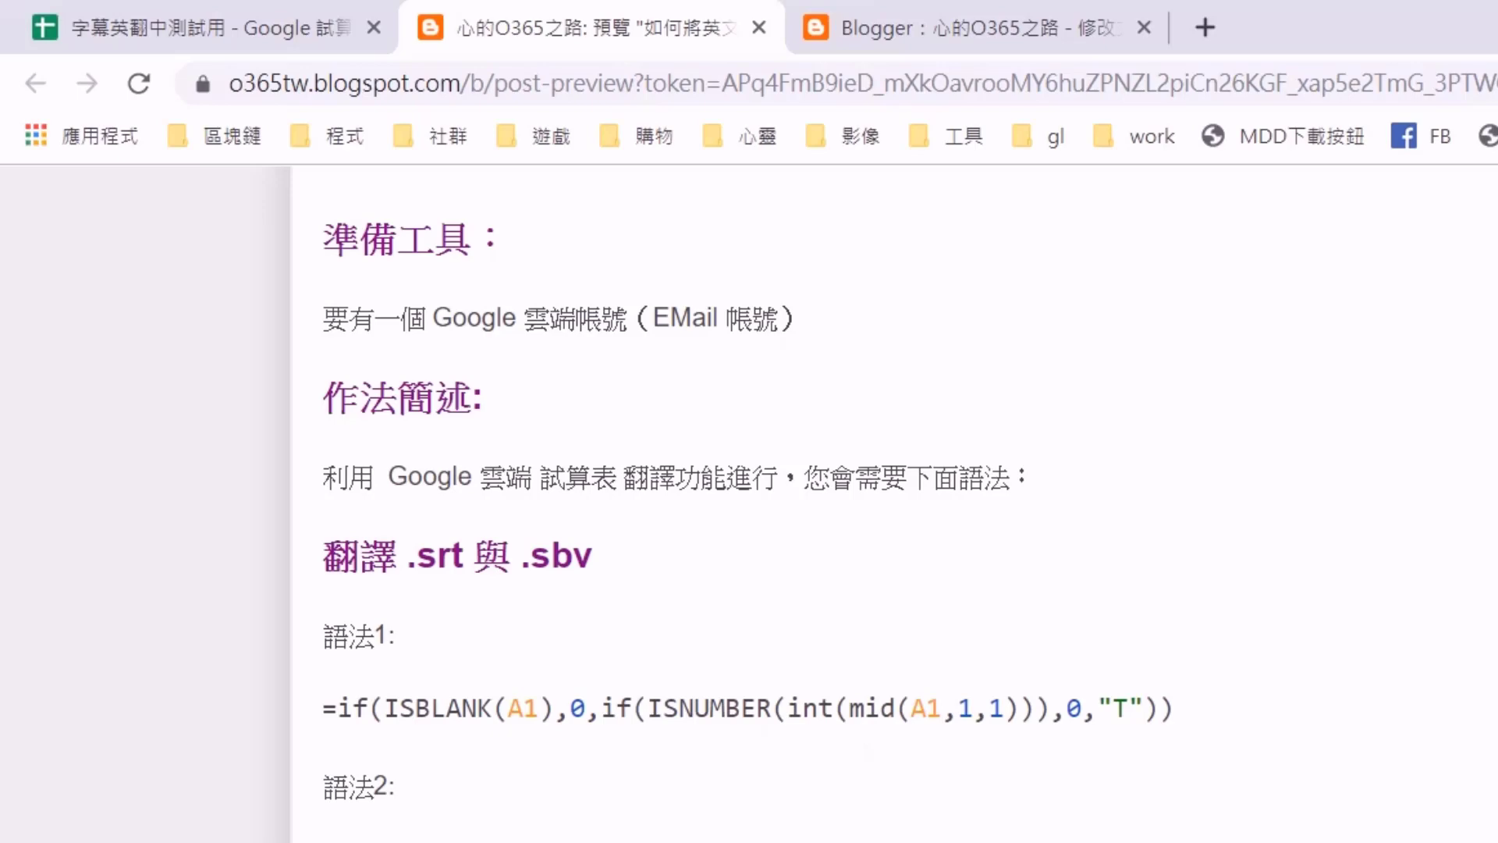
{"action": "mouse_move", "coordinate": [703, 814]}
{"action": "left_click", "coordinate": [733, 671]}
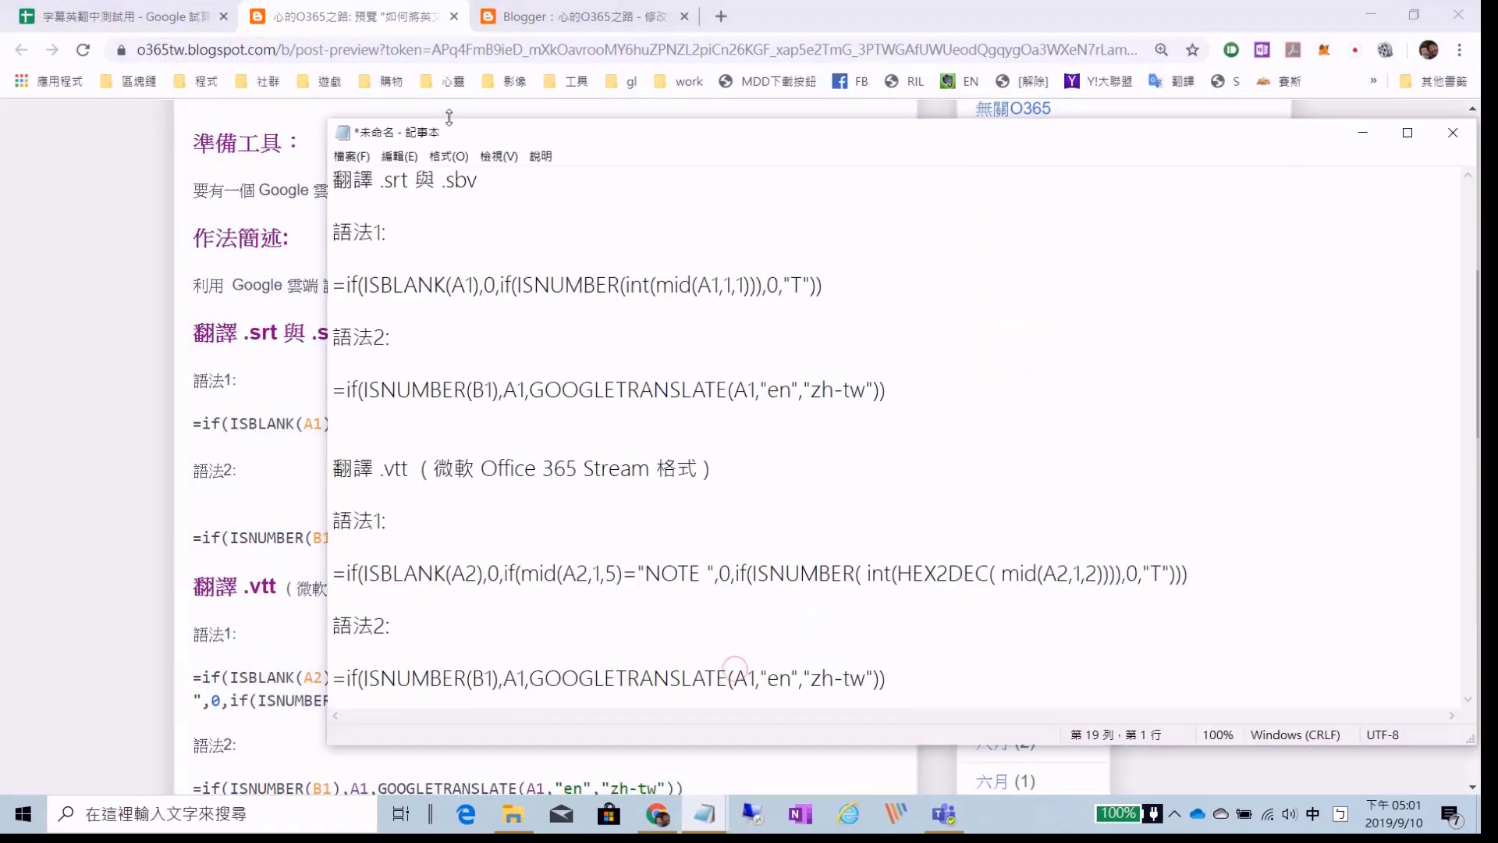
{"action": "left_click_drag", "start_coordinate": [501, 134], "coordinate": [582, 135]}
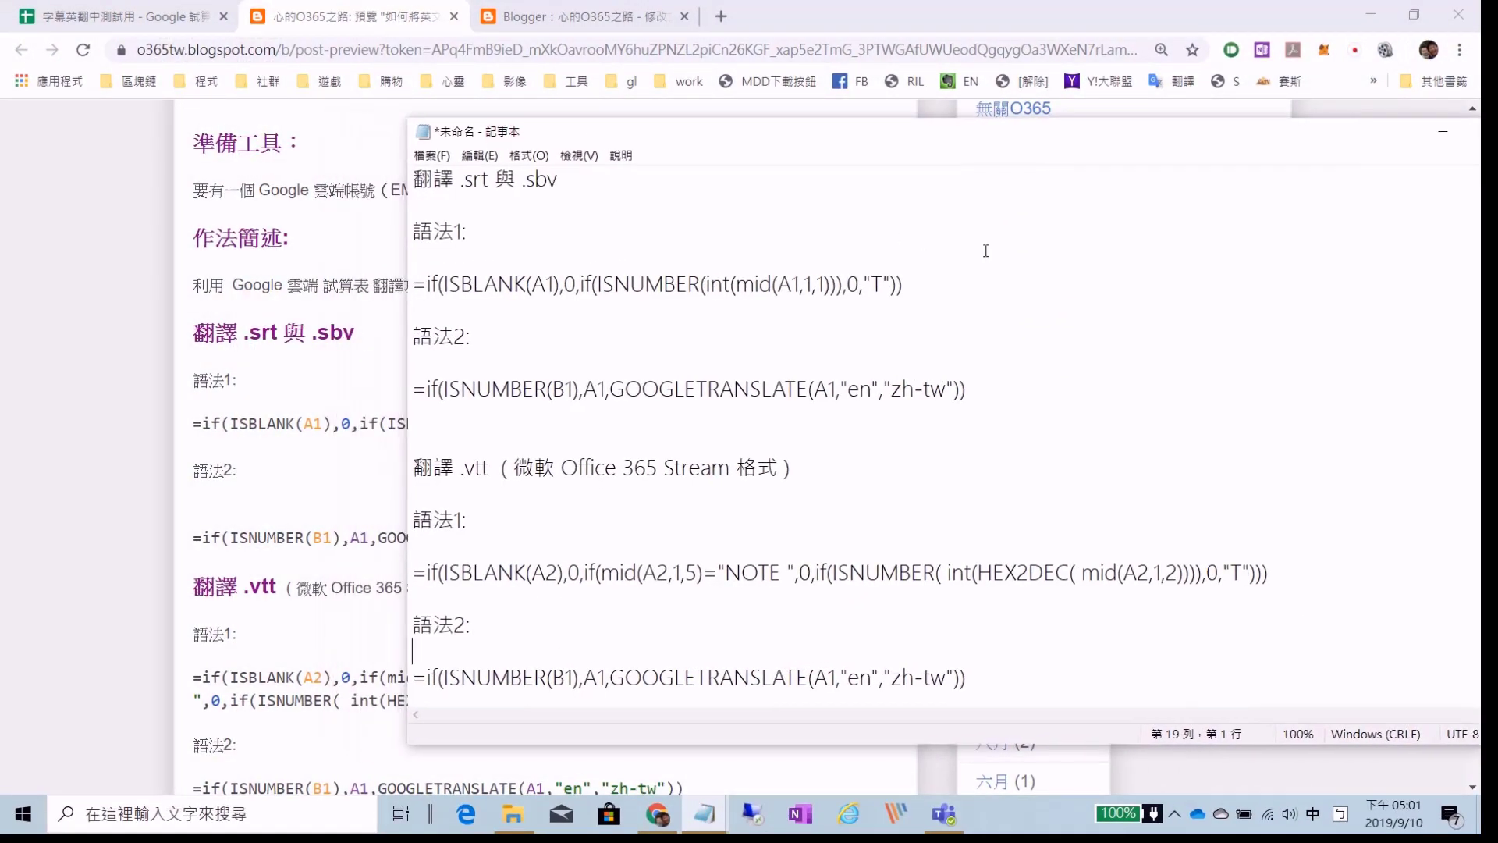
{"action": "left_click_drag", "start_coordinate": [921, 286], "coordinate": [493, 287]}
{"action": "left_click_drag", "start_coordinate": [769, 448], "coordinate": [648, 446]}
{"action": "key", "text": "ctrl+c"}
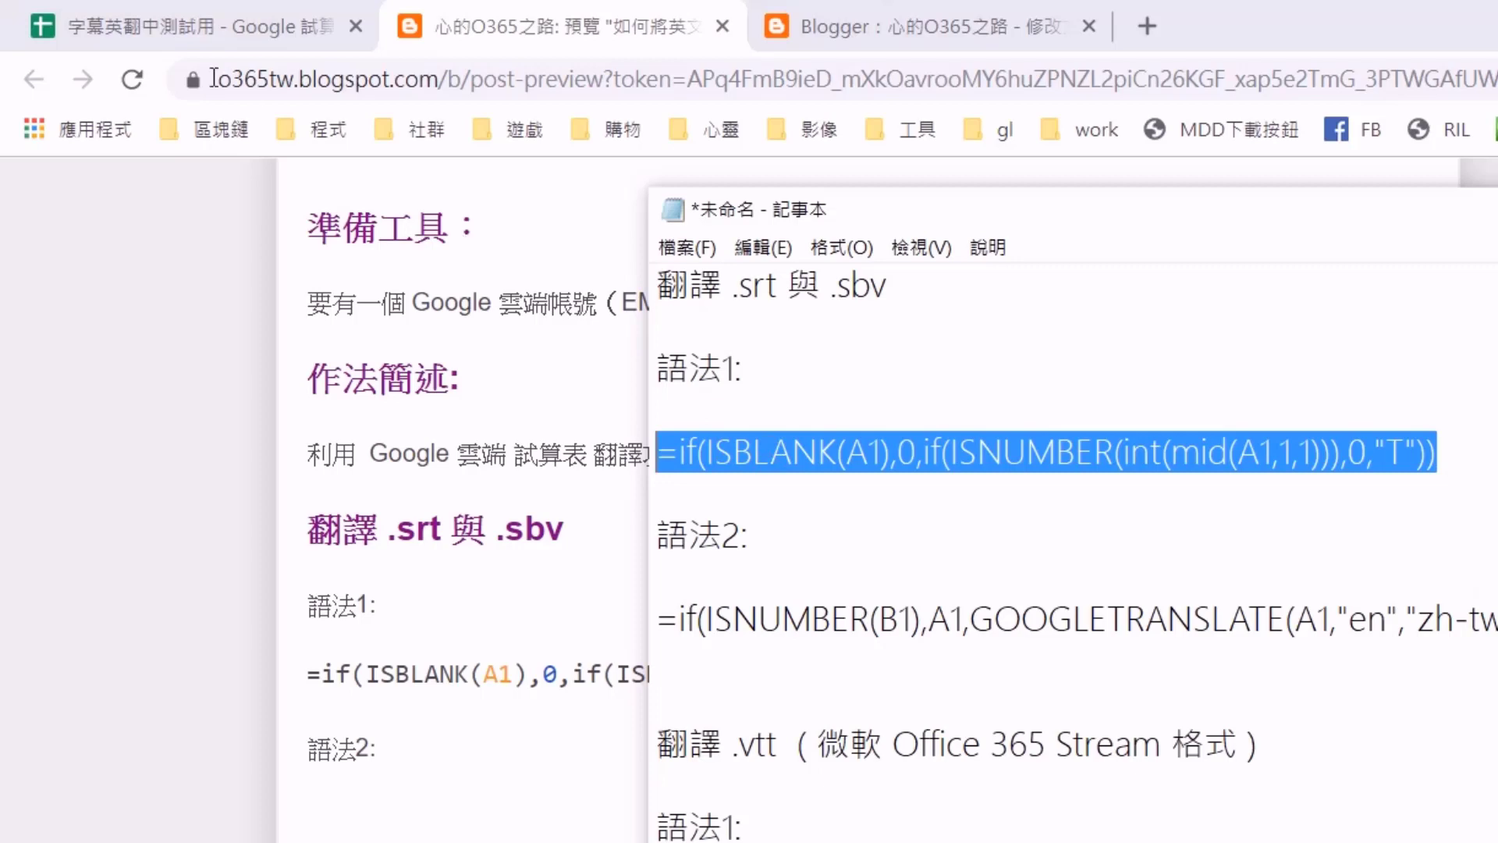
Enter the copied formula =if(ISBLANK(A1),0,if(ISNUMBER(int(mid(A1,1,1))),0,"T")) in cell B1 of the Google Sheets spreadsheet
{"action": "left_click", "coordinate": [171, 17]}
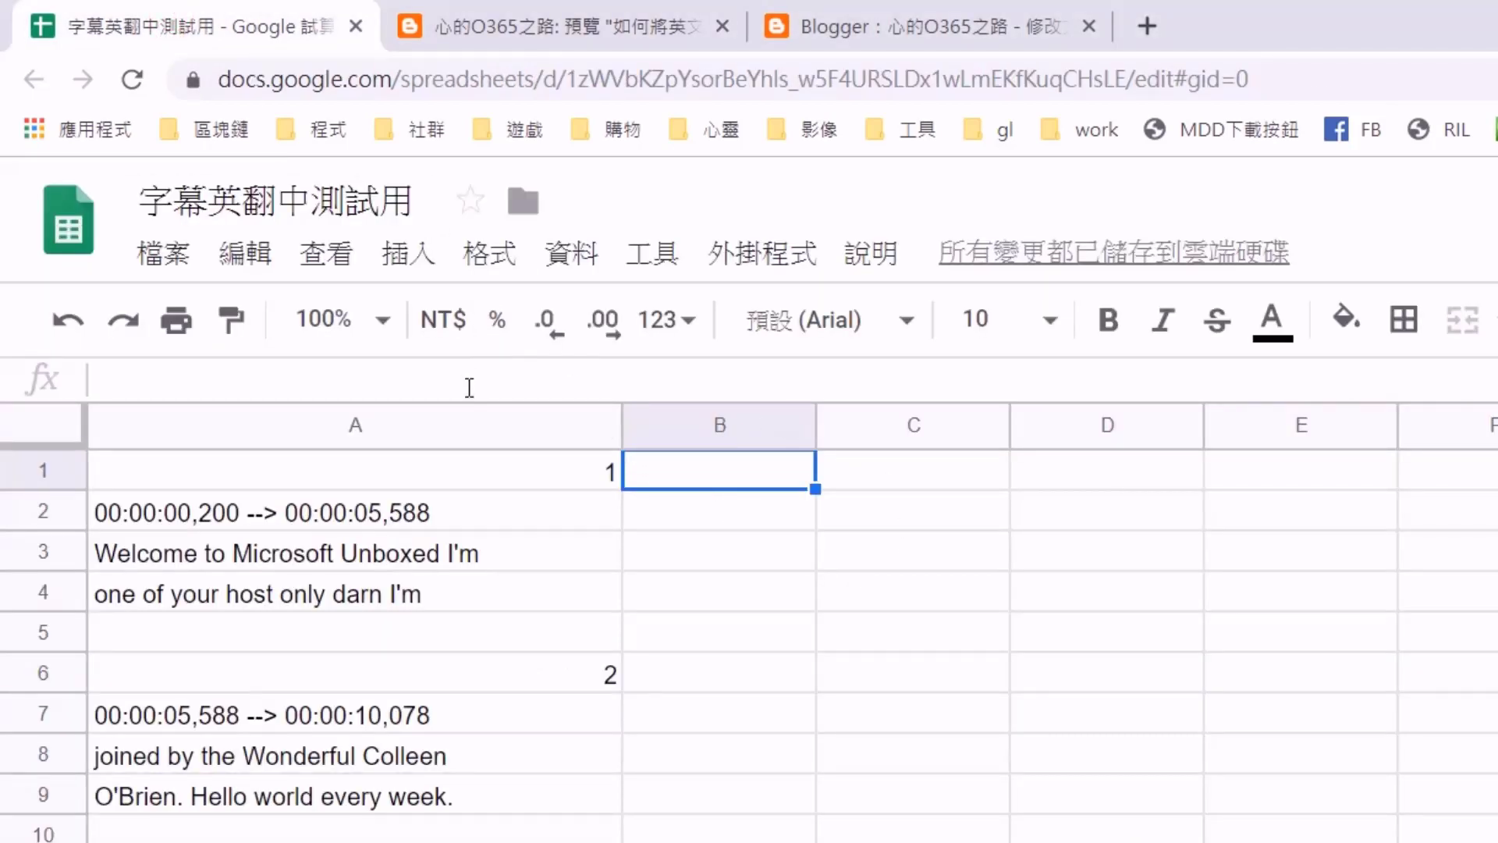
{"action": "left_click", "coordinate": [520, 382]}
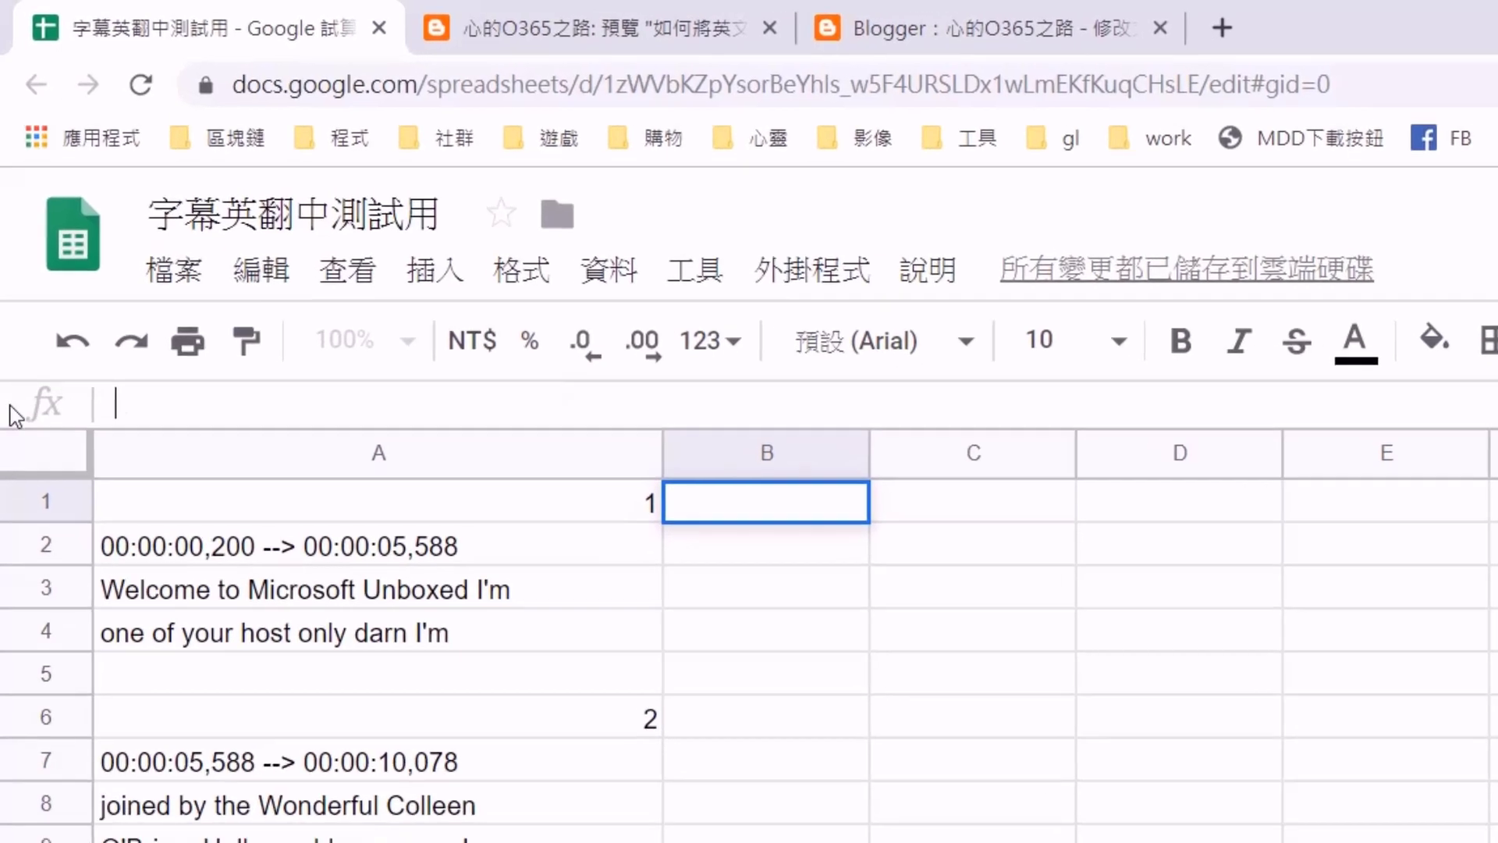
{"action": "key", "text": "ctrl+v"}
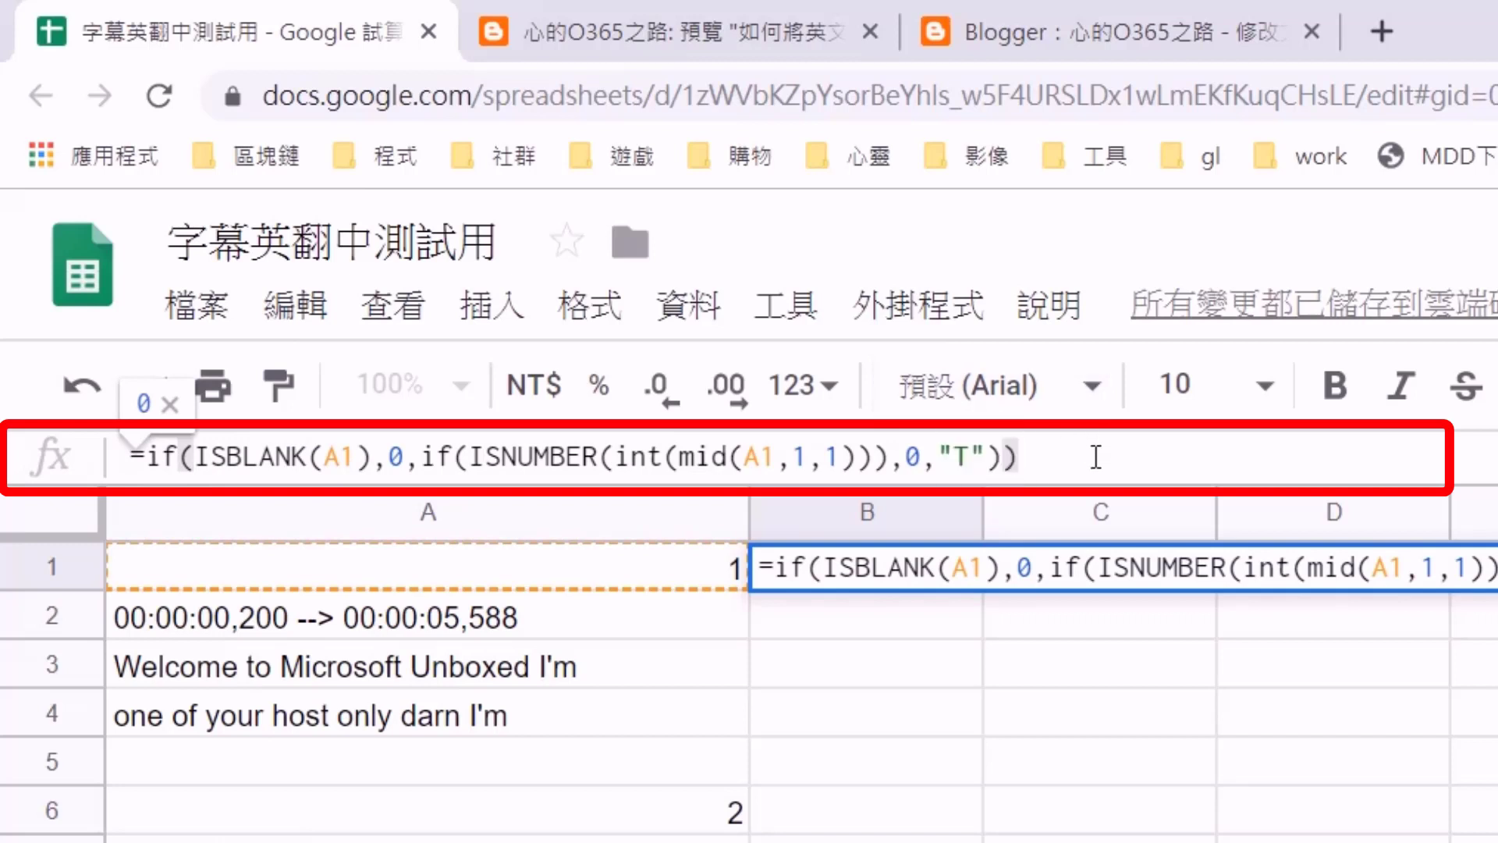
{"action": "key", "text": "Return"}
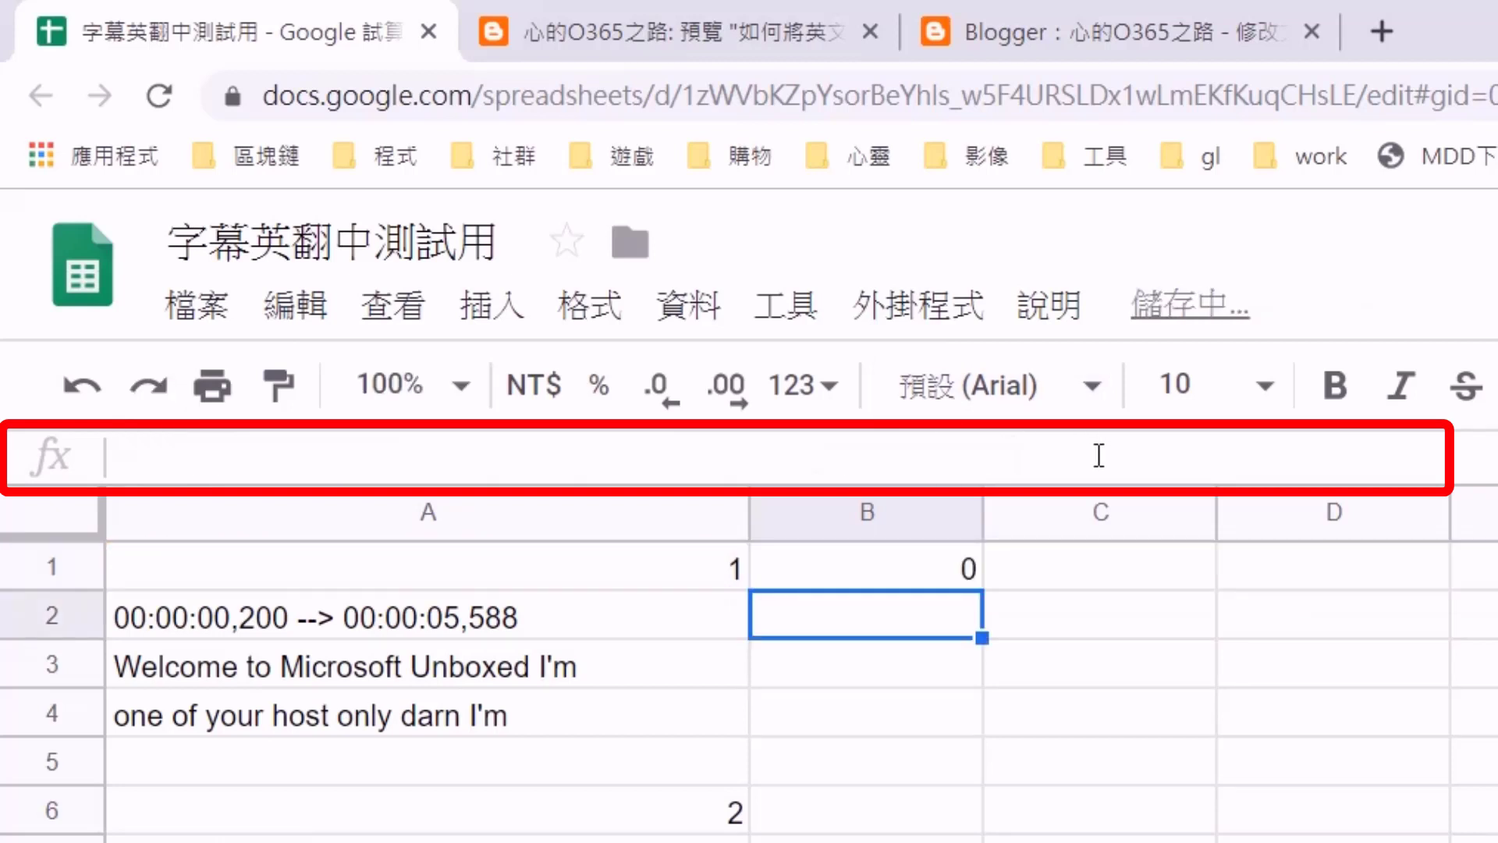
Fill the B1 formula down column B to row 948, the last subtitle row
{"action": "left_click", "coordinate": [910, 575]}
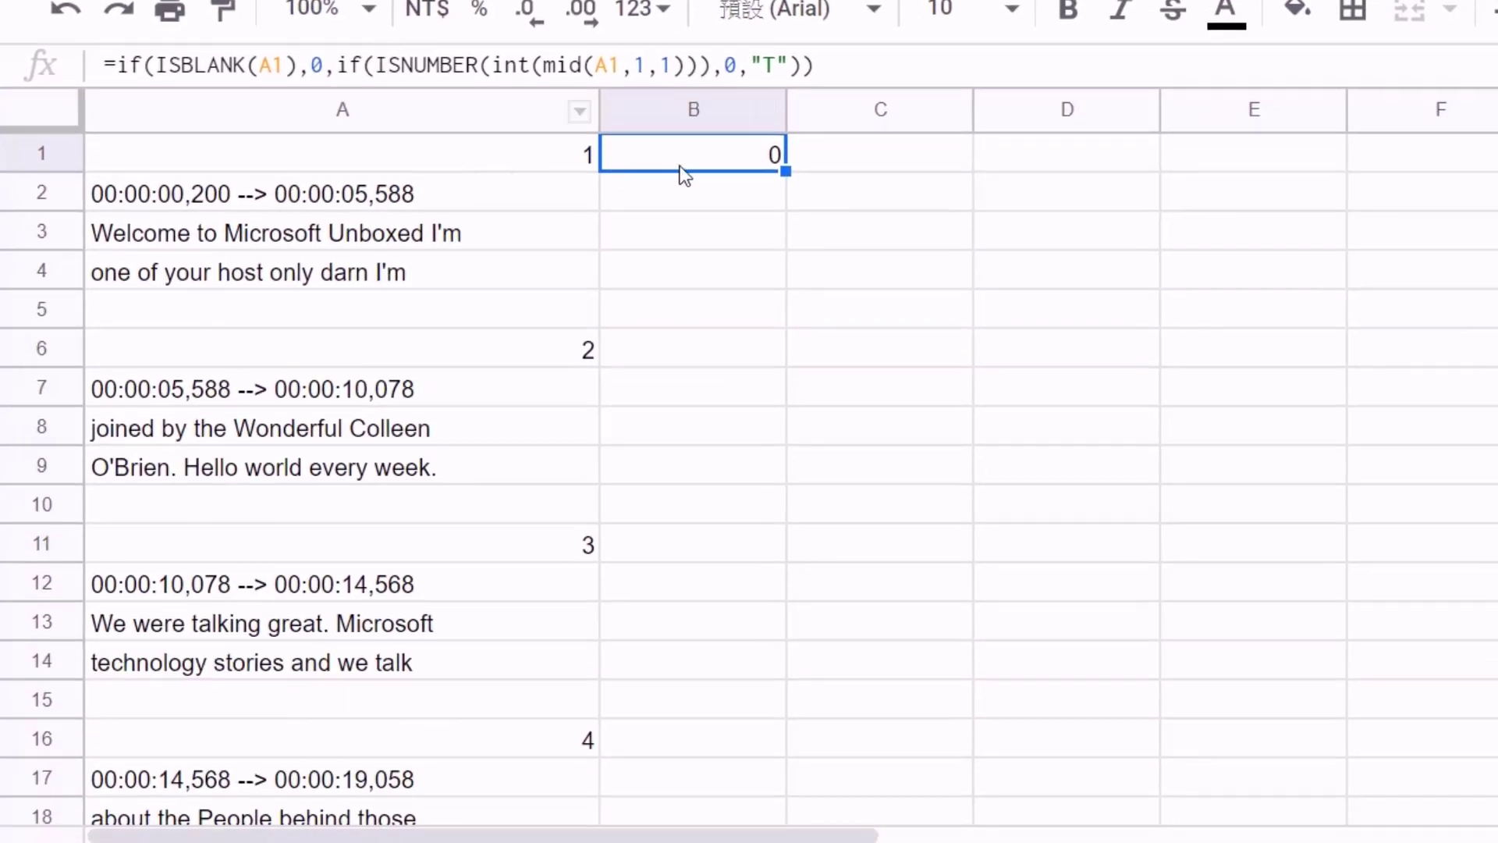
{"action": "double_click", "coordinate": [783, 170]}
{"action": "left_click_drag", "start_coordinate": [786, 170], "coordinate": [618, 581]}
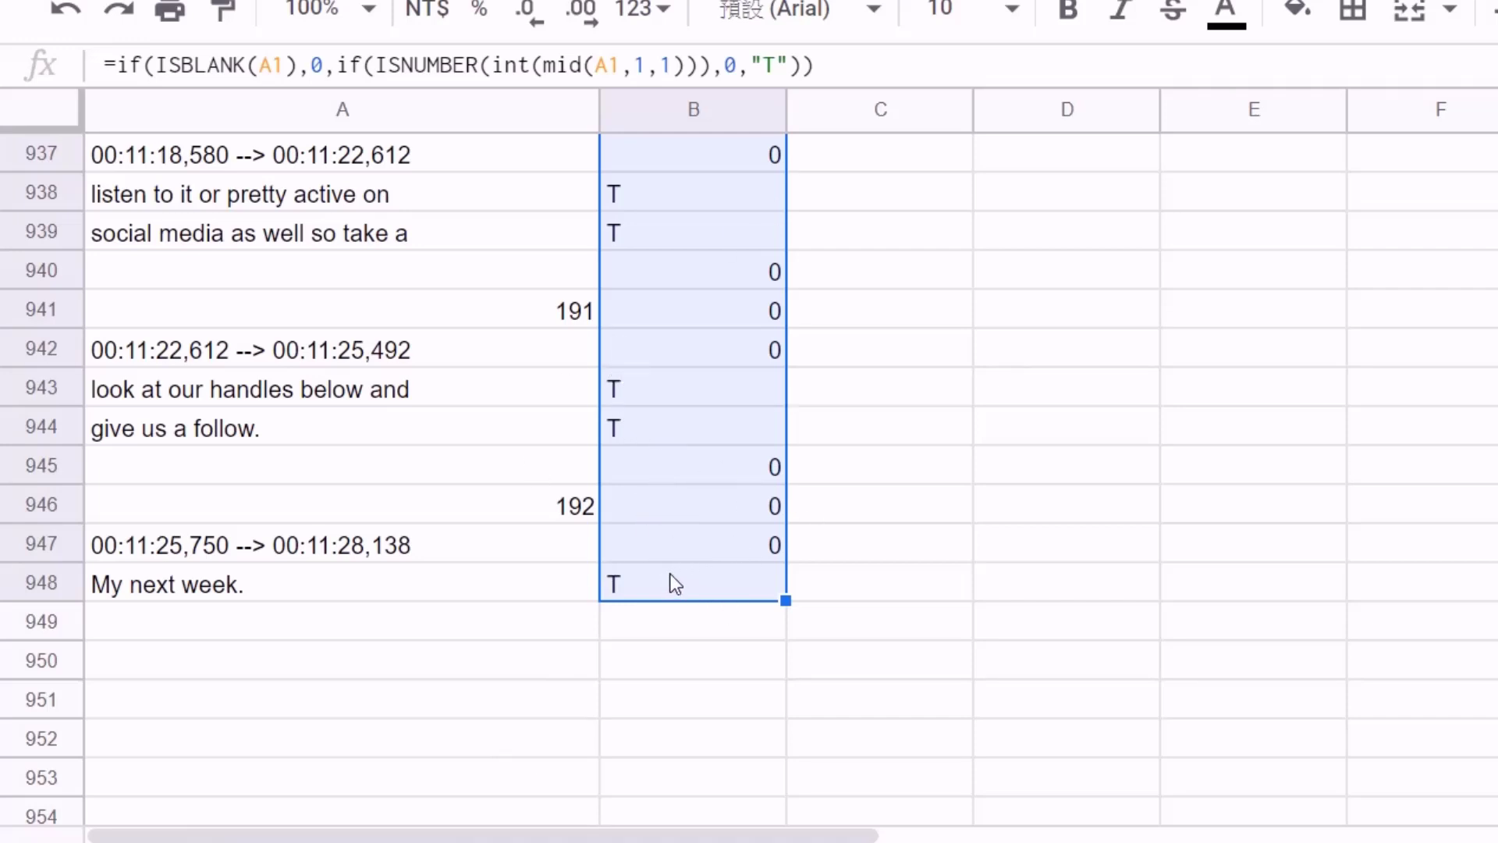
{"action": "key", "text": "ctrl+BackSpace"}
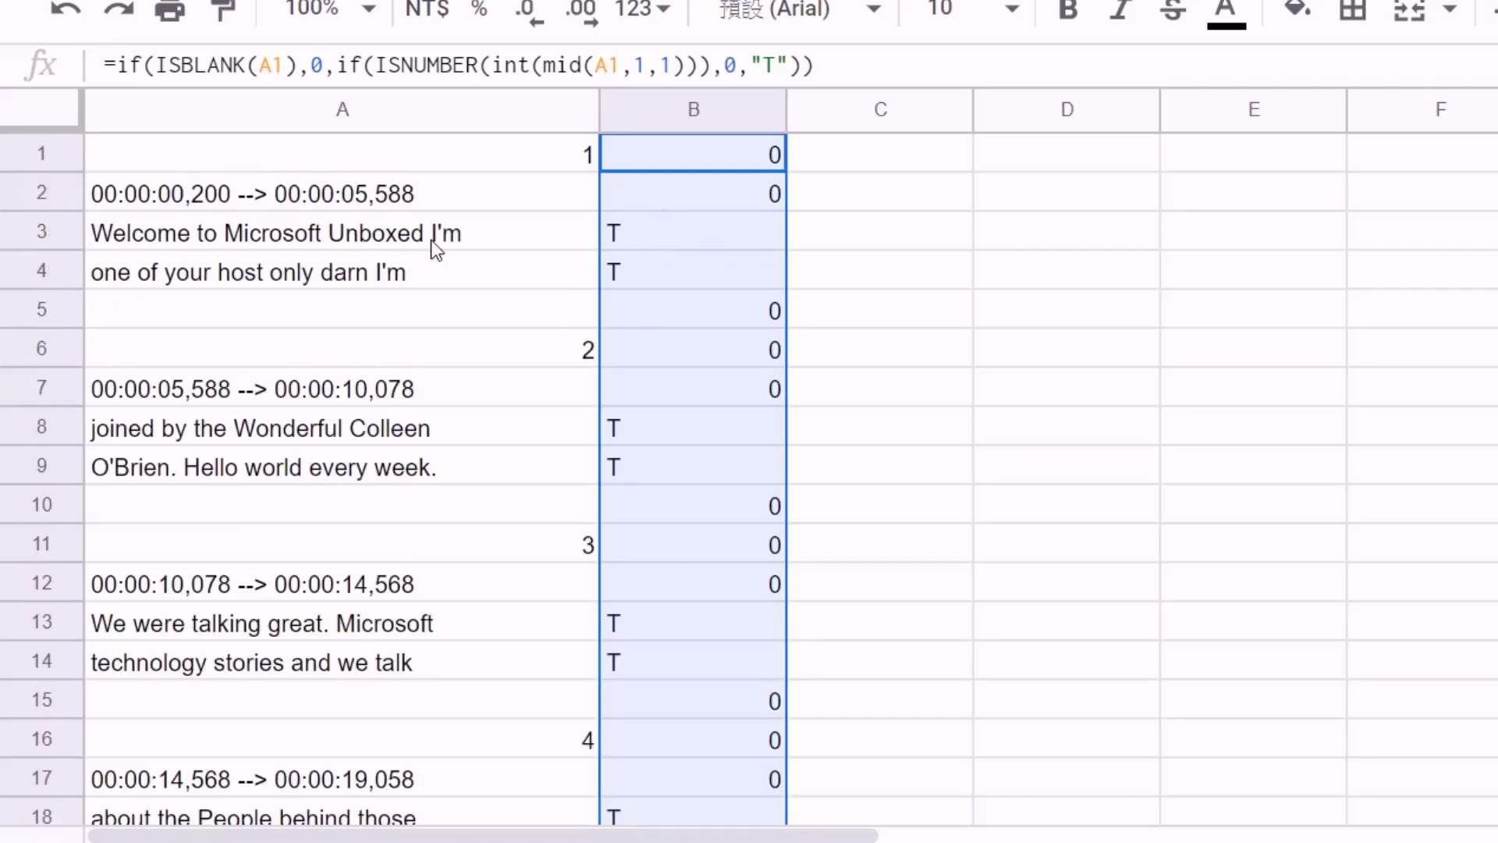
Compare the number, time code and text rows in column A with the formula results in column B, from row 1 to about row 60
{"action": "left_click", "coordinate": [471, 234]}
{"action": "left_click", "coordinate": [467, 277]}
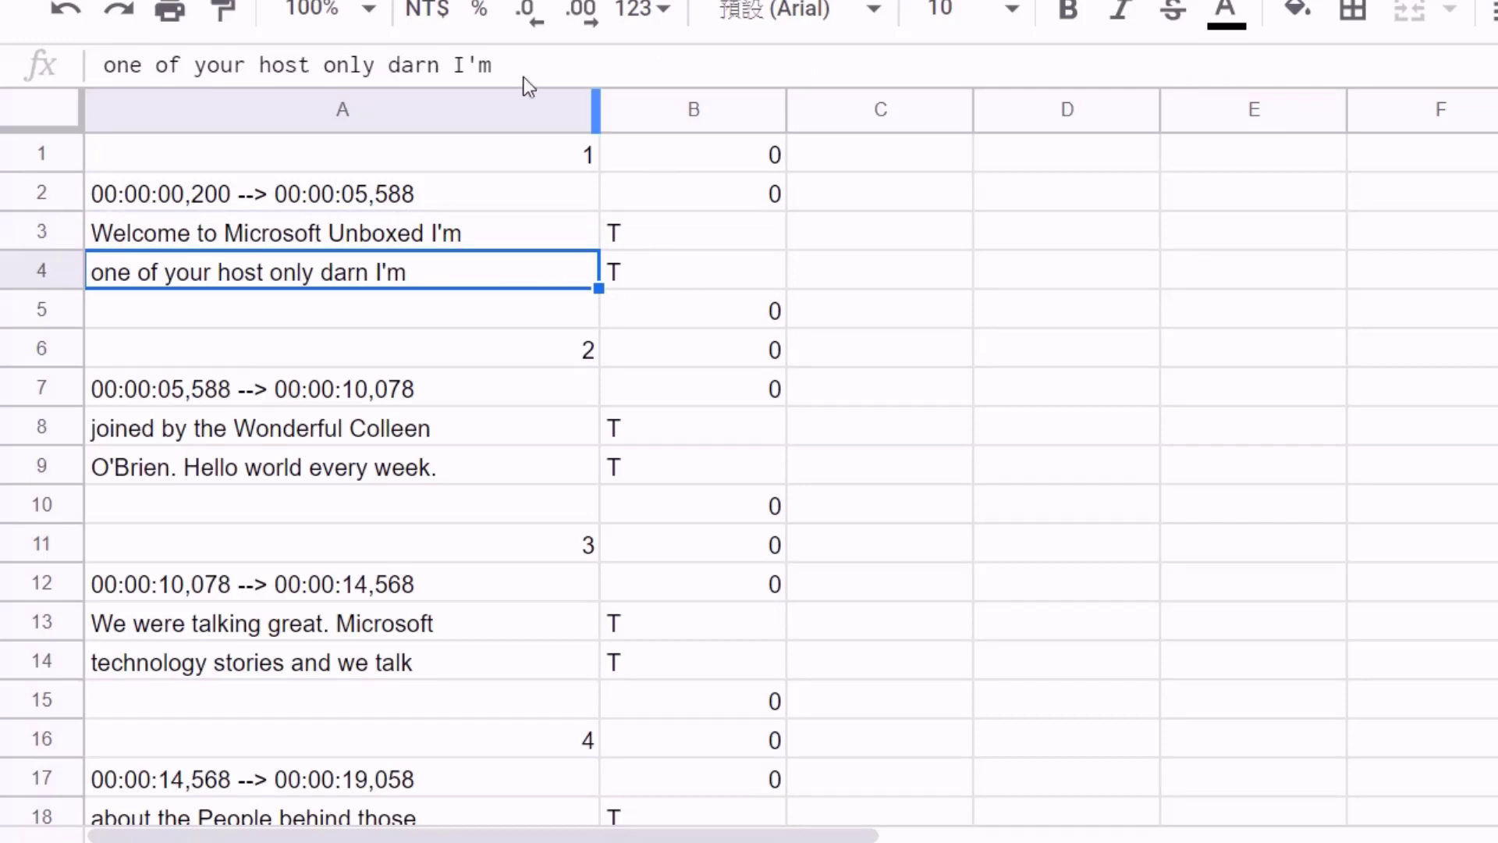
{"action": "left_click", "coordinate": [518, 162]}
{"action": "left_click", "coordinate": [505, 193]}
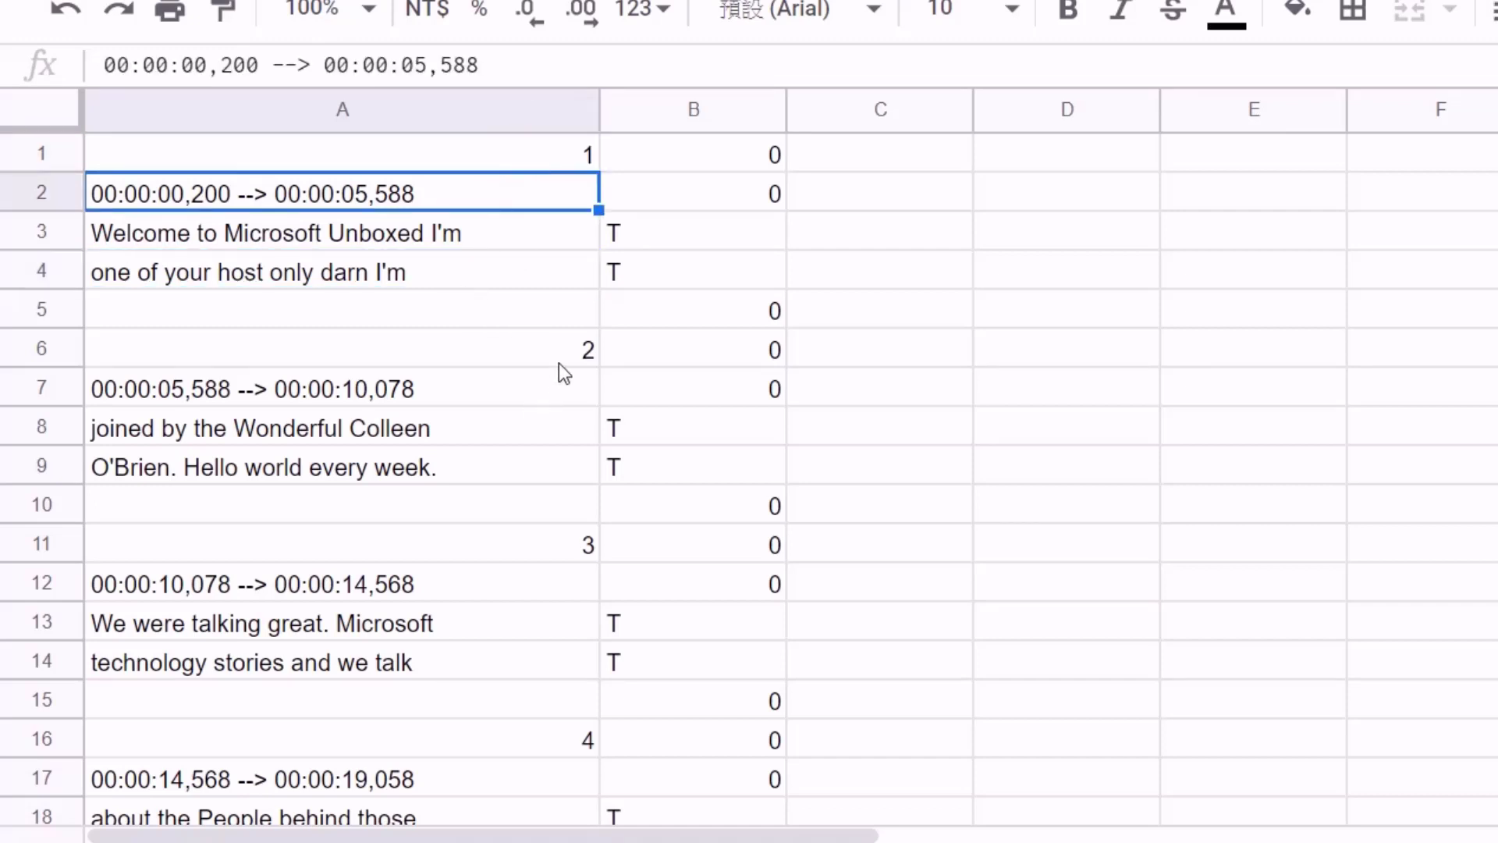
{"action": "left_click", "coordinate": [704, 155]}
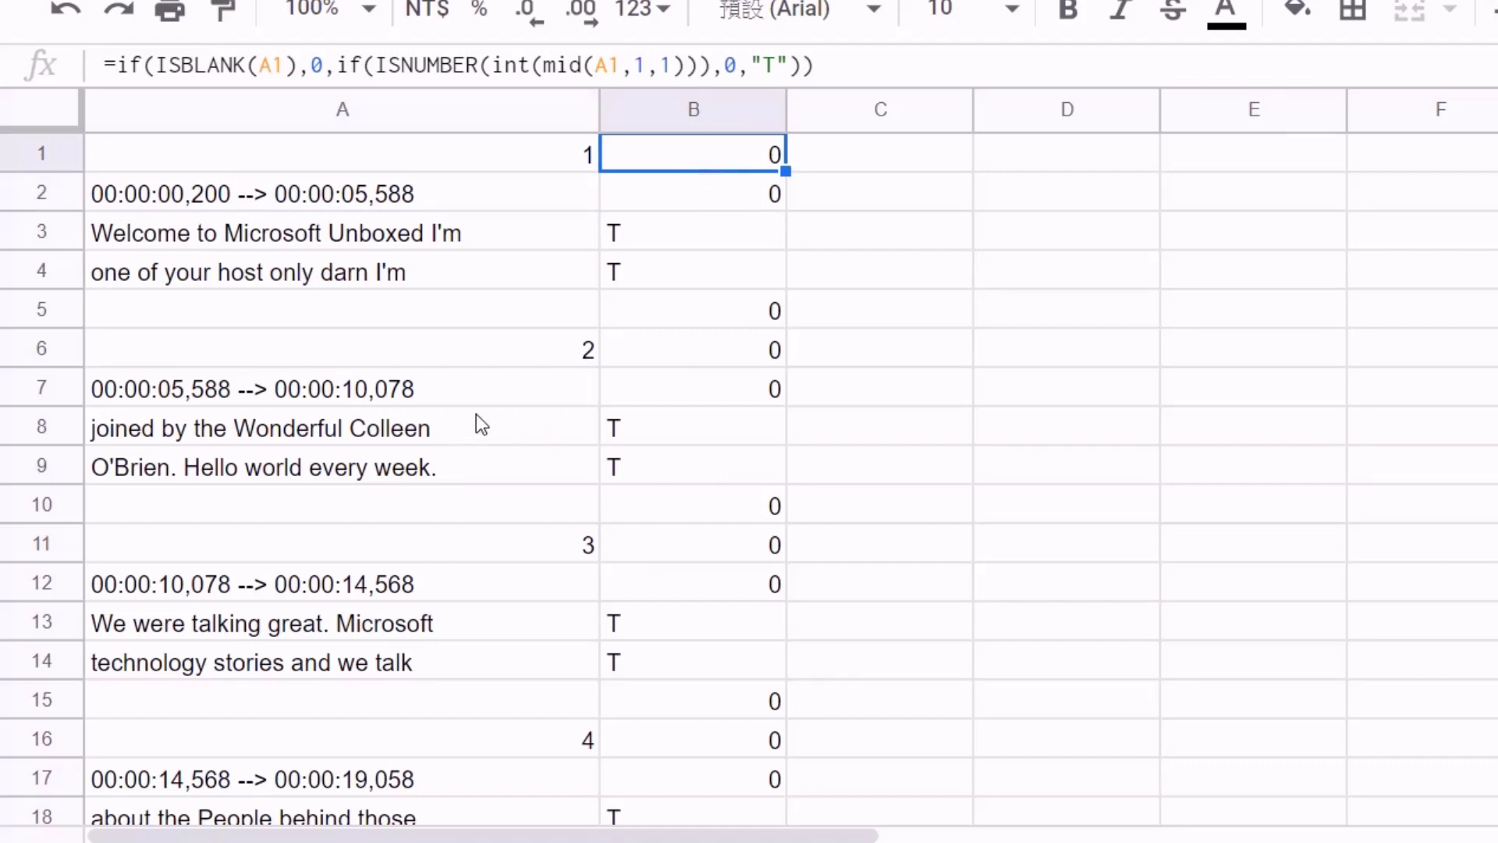
{"action": "scroll", "coordinate": [492, 417], "scroll_direction": "down", "scroll_amount": 3}
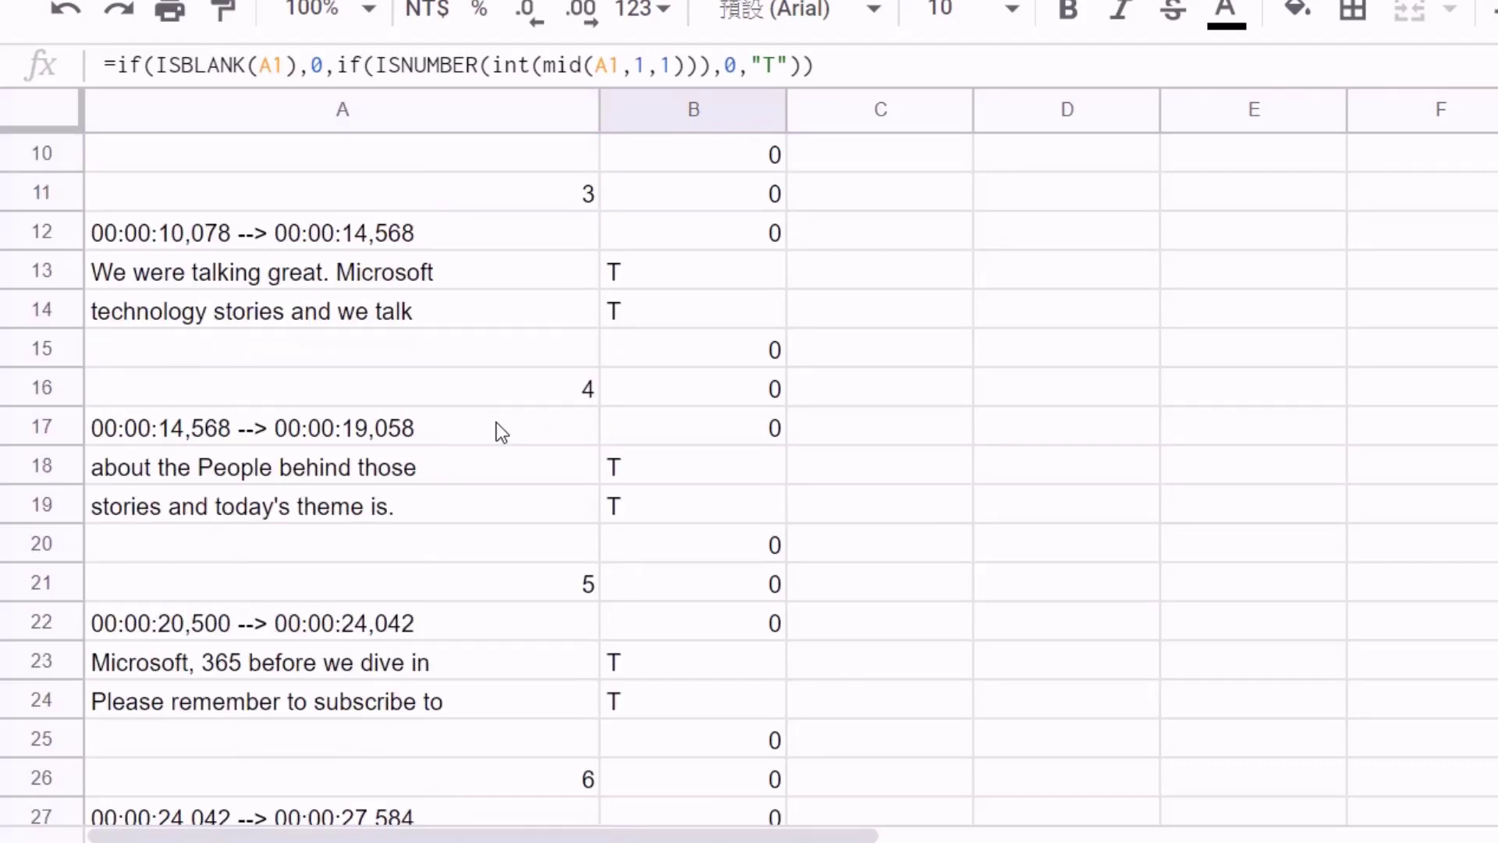
{"action": "scroll", "coordinate": [496, 424], "scroll_direction": "down", "scroll_amount": 5}
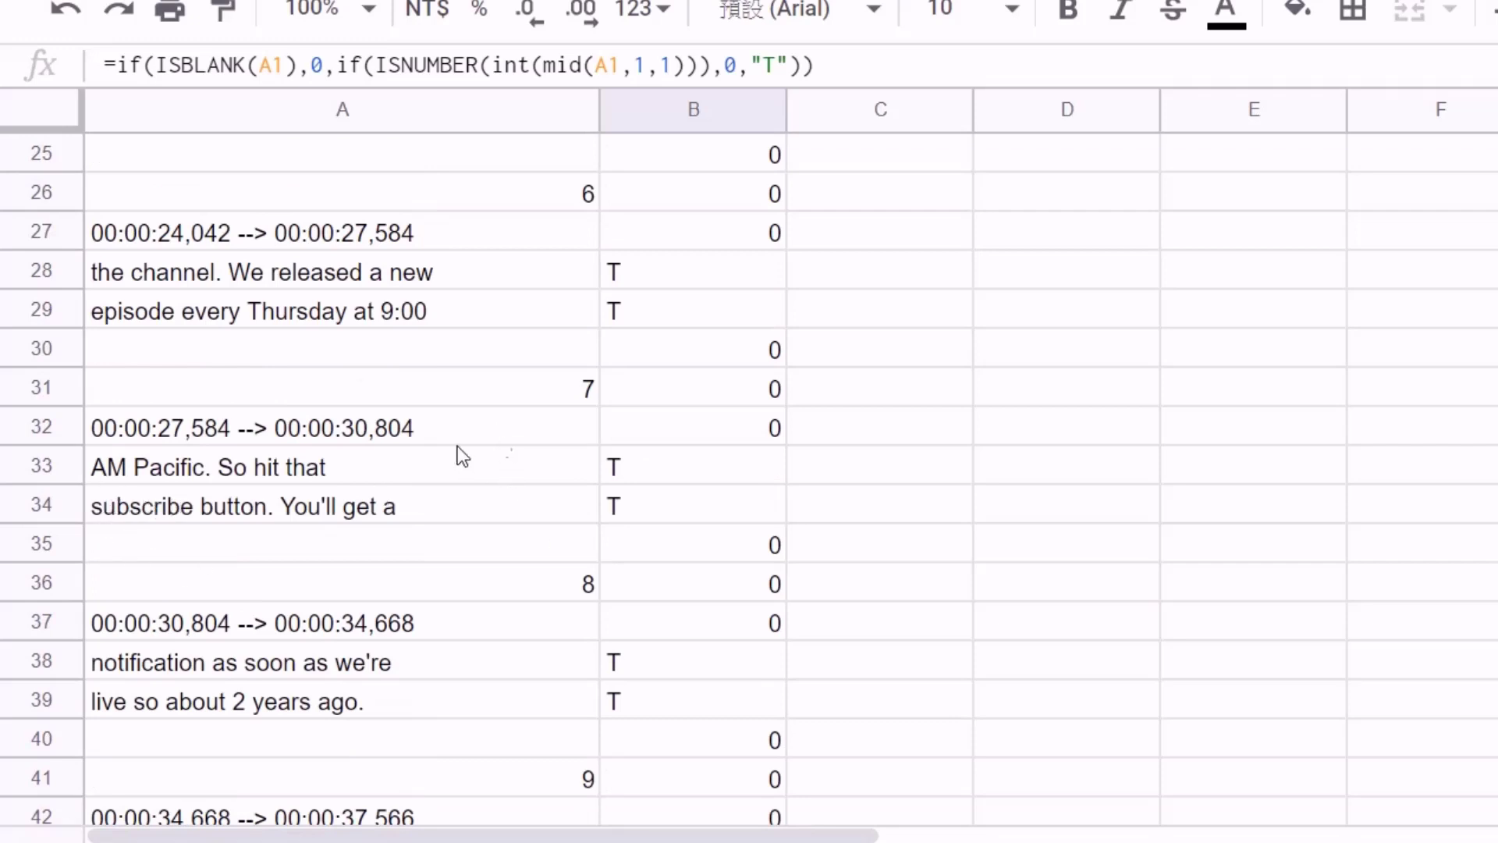
{"action": "scroll", "coordinate": [271, 522], "scroll_direction": "down", "scroll_amount": 1}
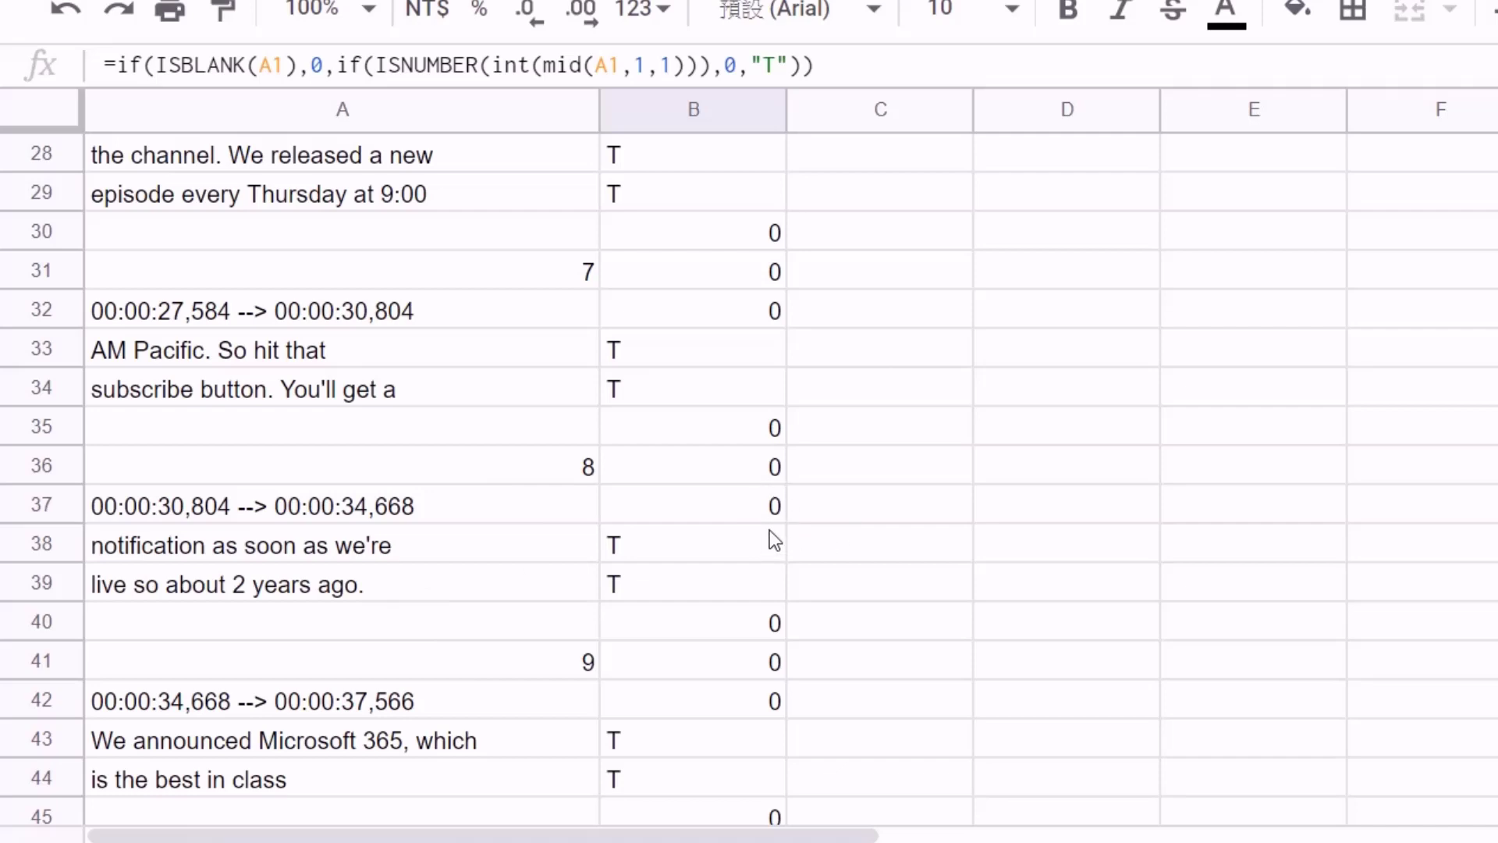
{"action": "scroll", "coordinate": [715, 561], "scroll_direction": "down", "scroll_amount": 2}
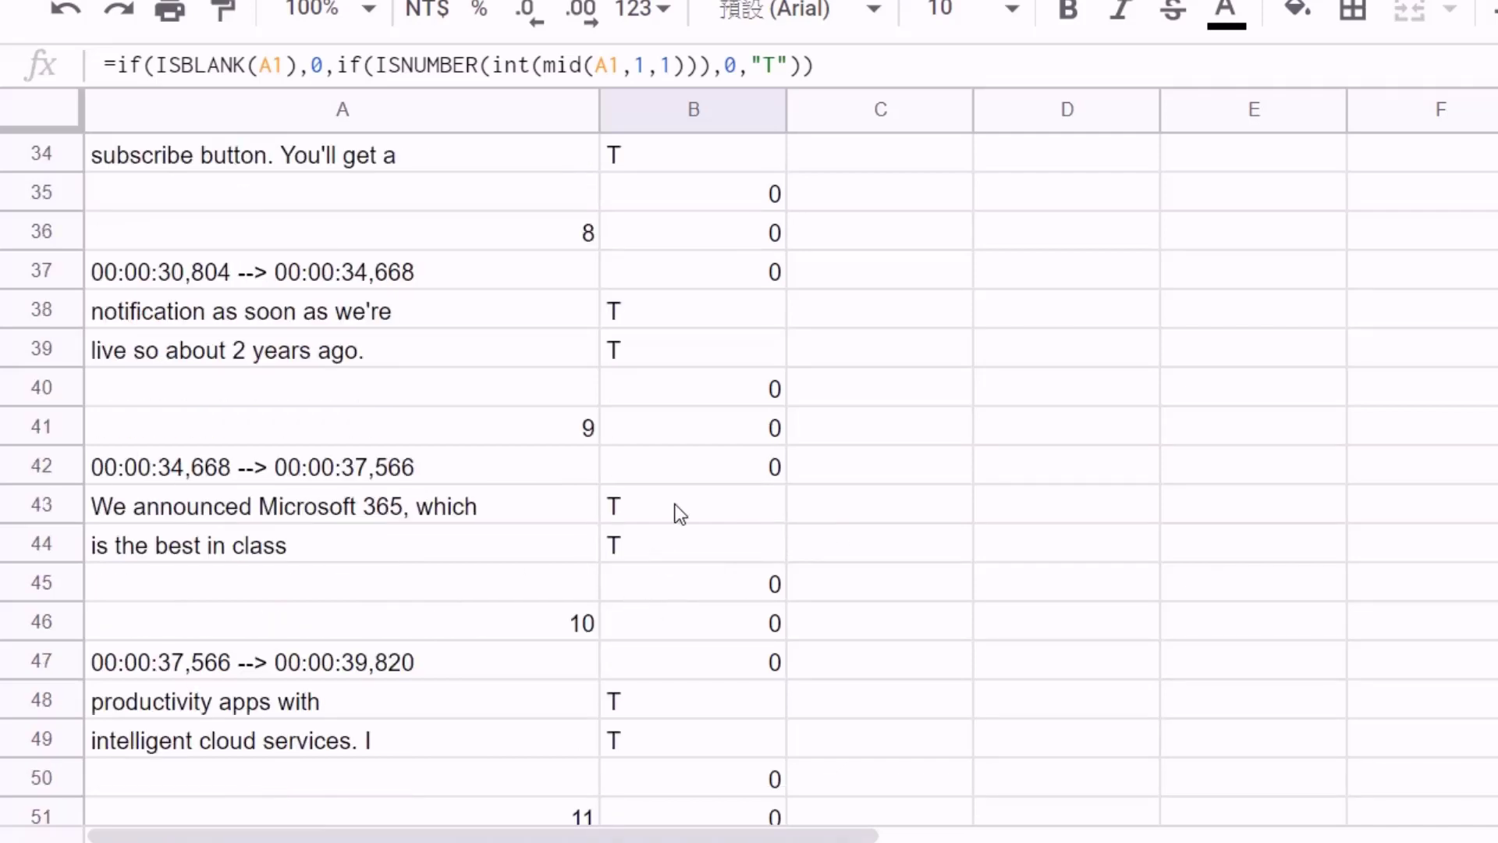
{"action": "scroll", "coordinate": [680, 515], "scroll_direction": "down", "scroll_amount": 4}
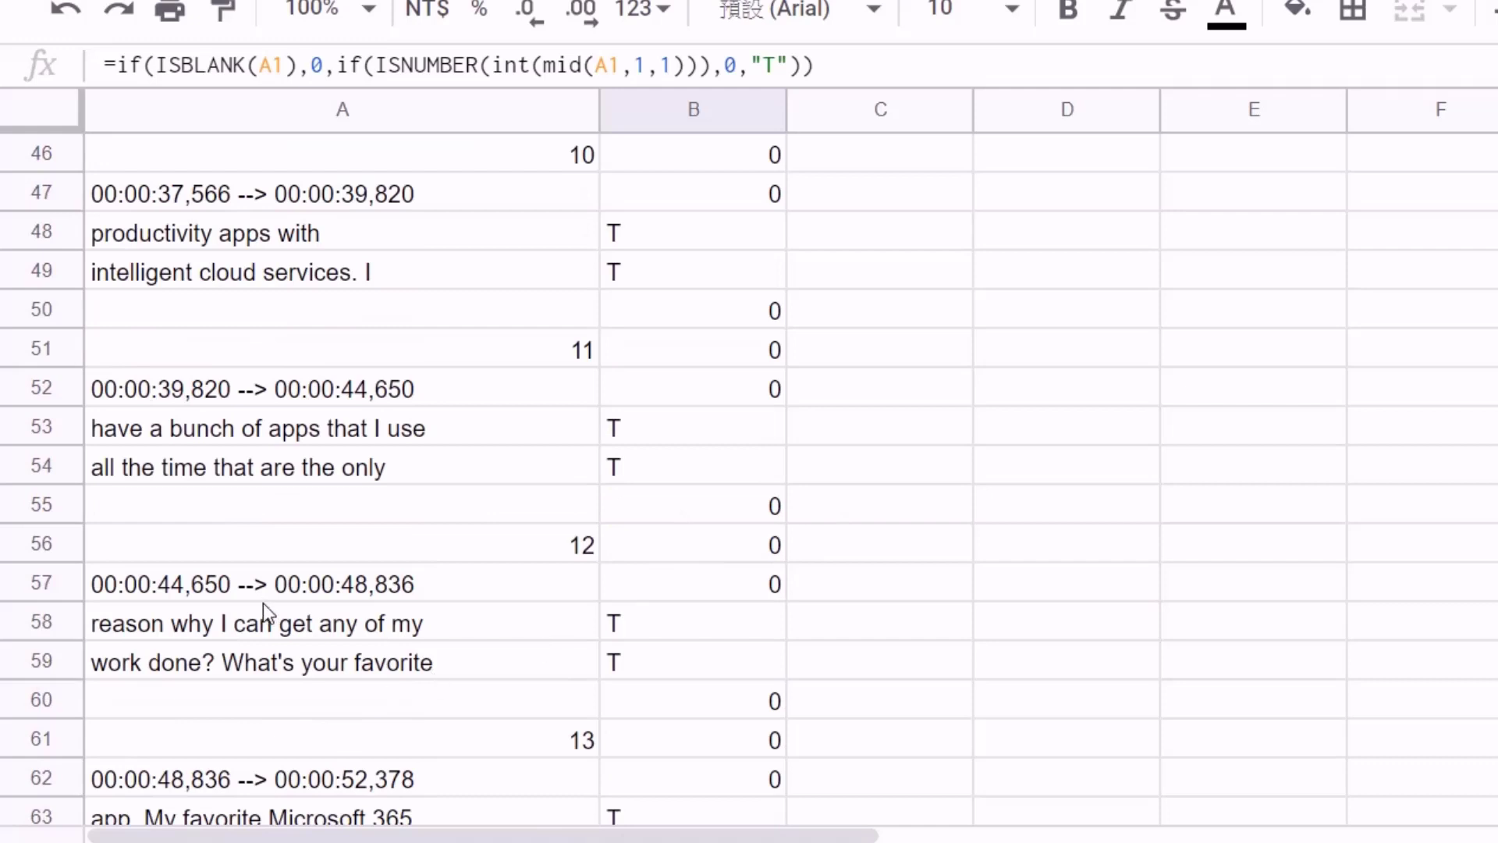
Insert "5 " before the text "work done? What's your favorite" in cell A59 and check the formula result in B59
{"action": "left_click", "coordinate": [112, 667]}
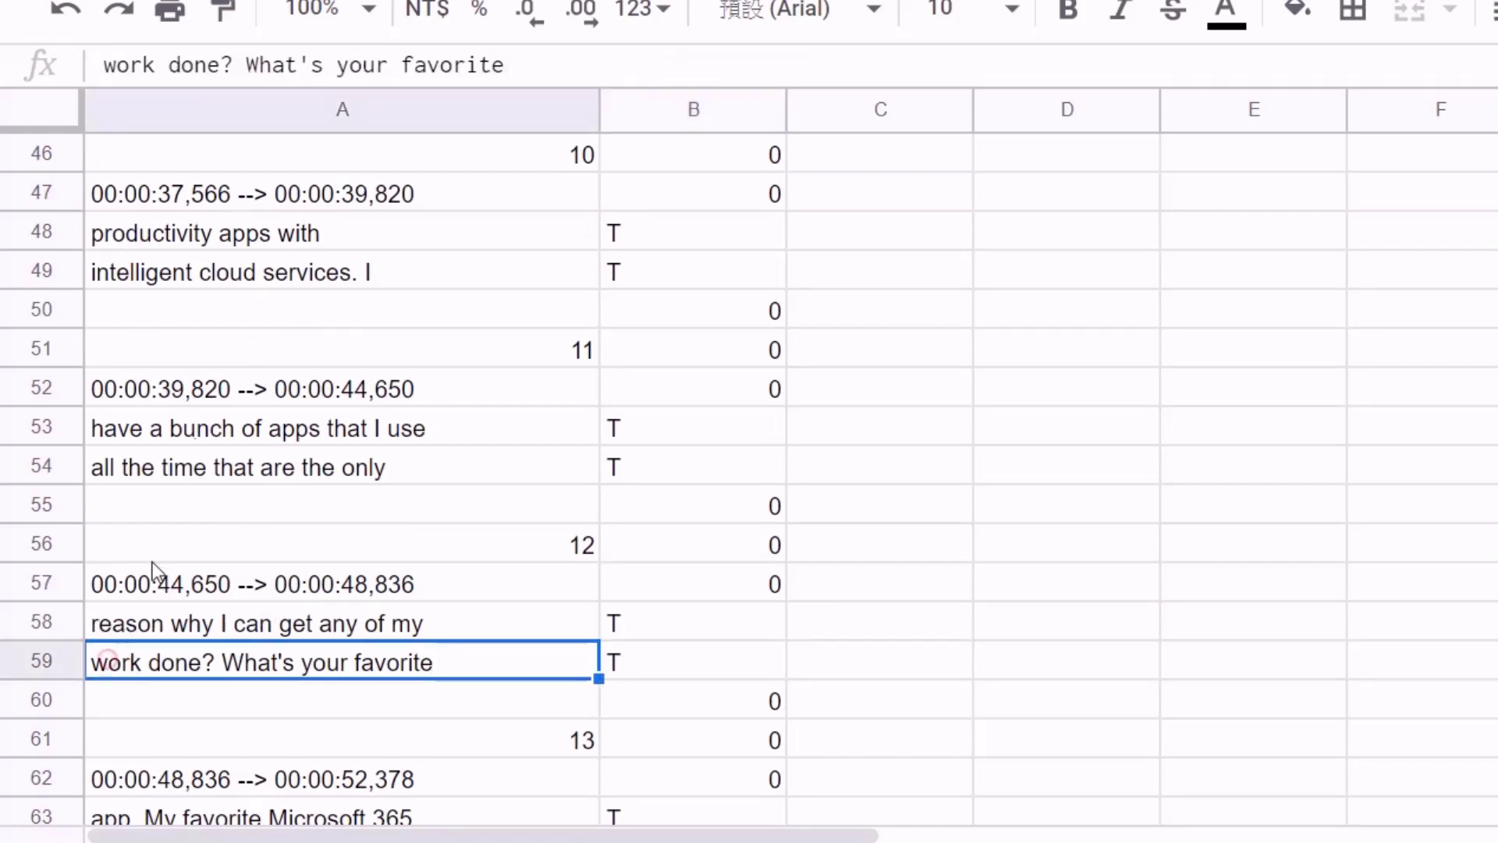
{"action": "left_click", "coordinate": [100, 64]}
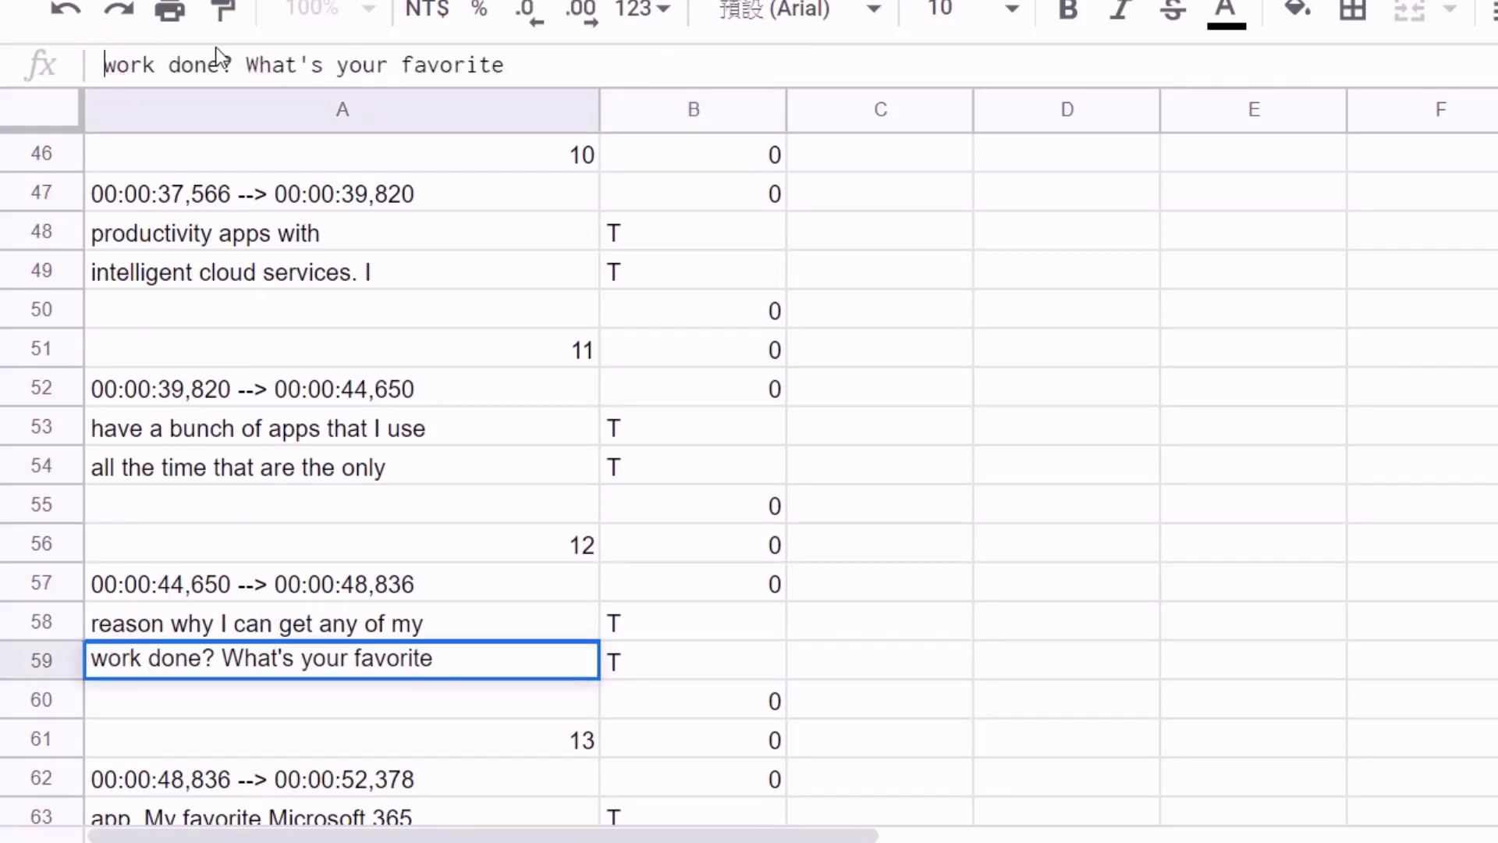
{"action": "type", "text": "ㄓ"}
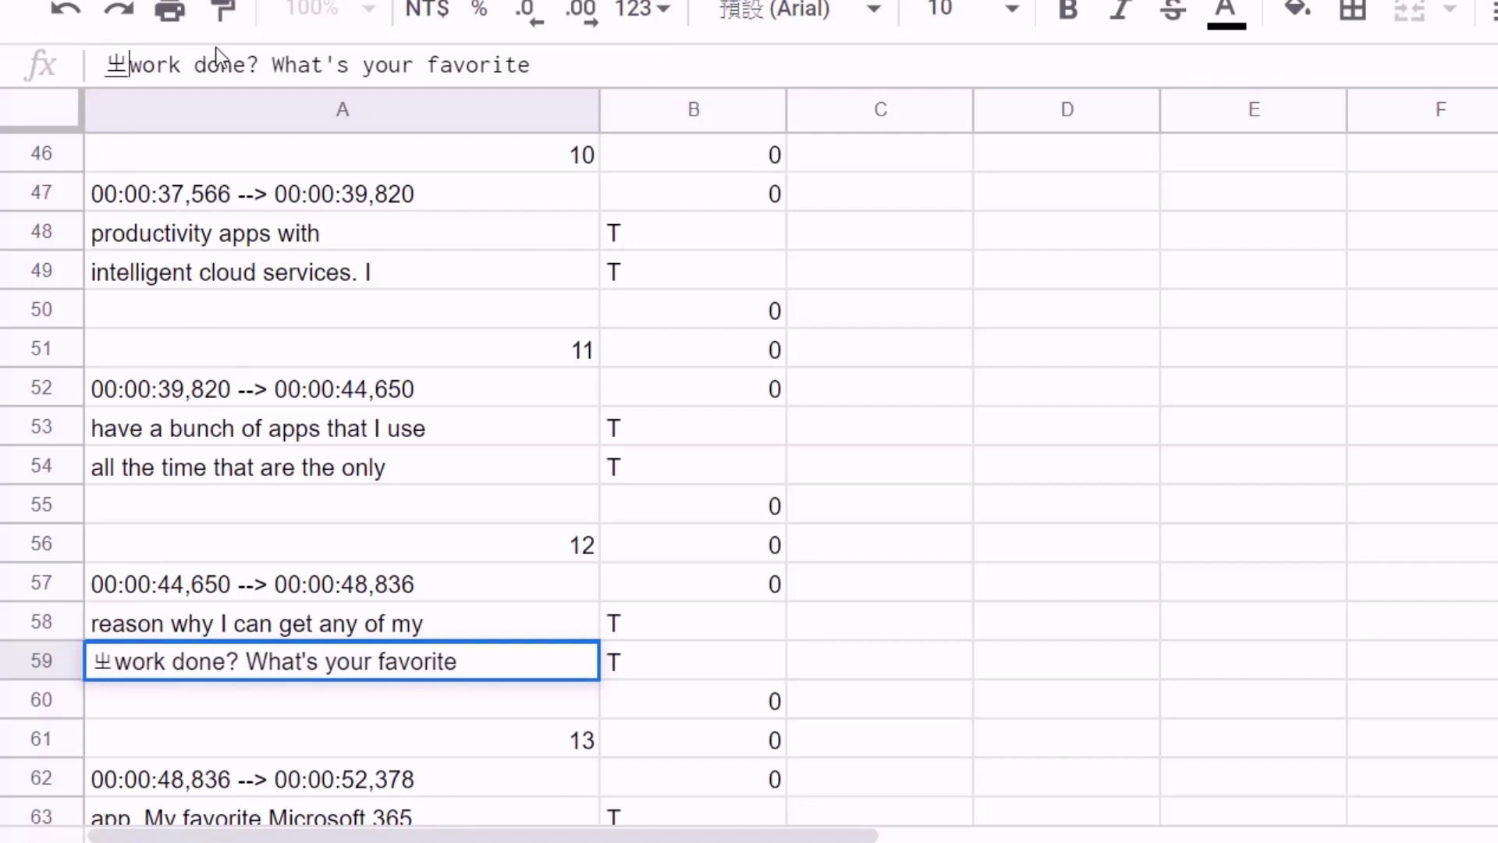
{"action": "key", "text": "BackSpace"}
{"action": "type", "text": "5"}
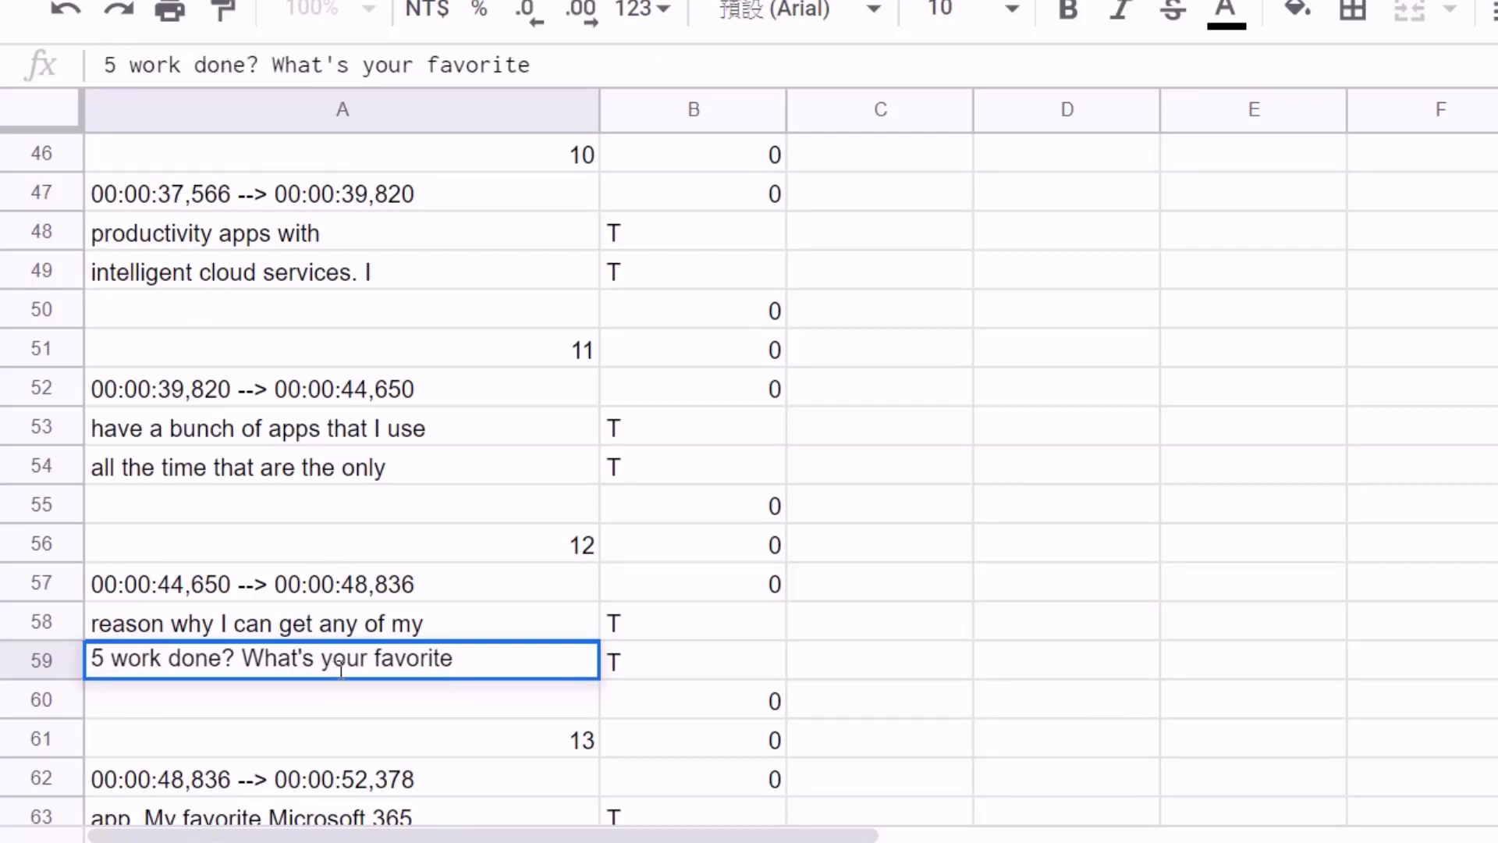
{"action": "left_click", "coordinate": [376, 707]}
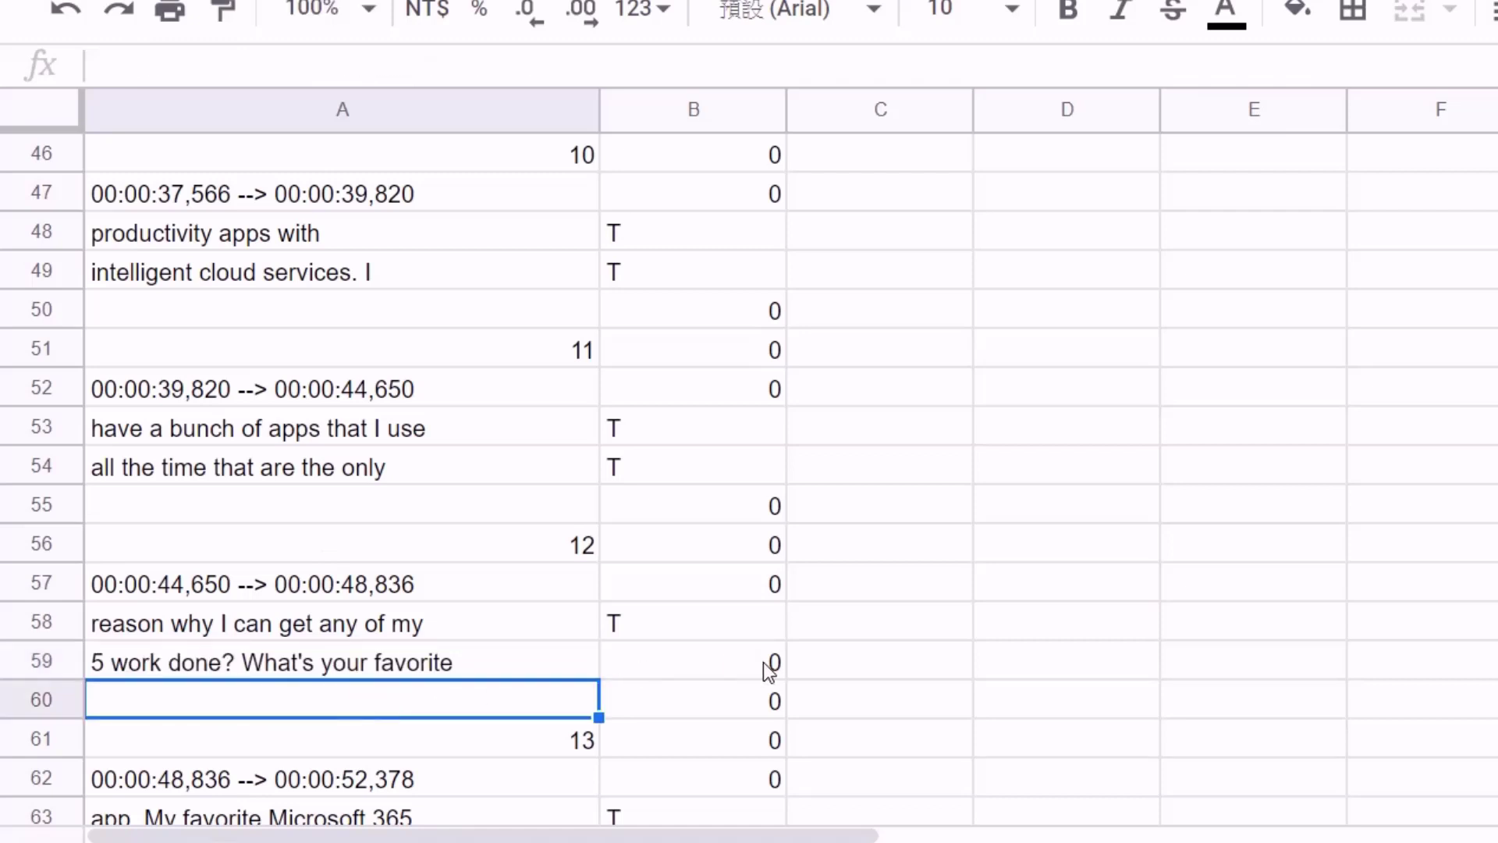
{"action": "left_click", "coordinate": [525, 675]}
{"action": "left_click", "coordinate": [773, 669]}
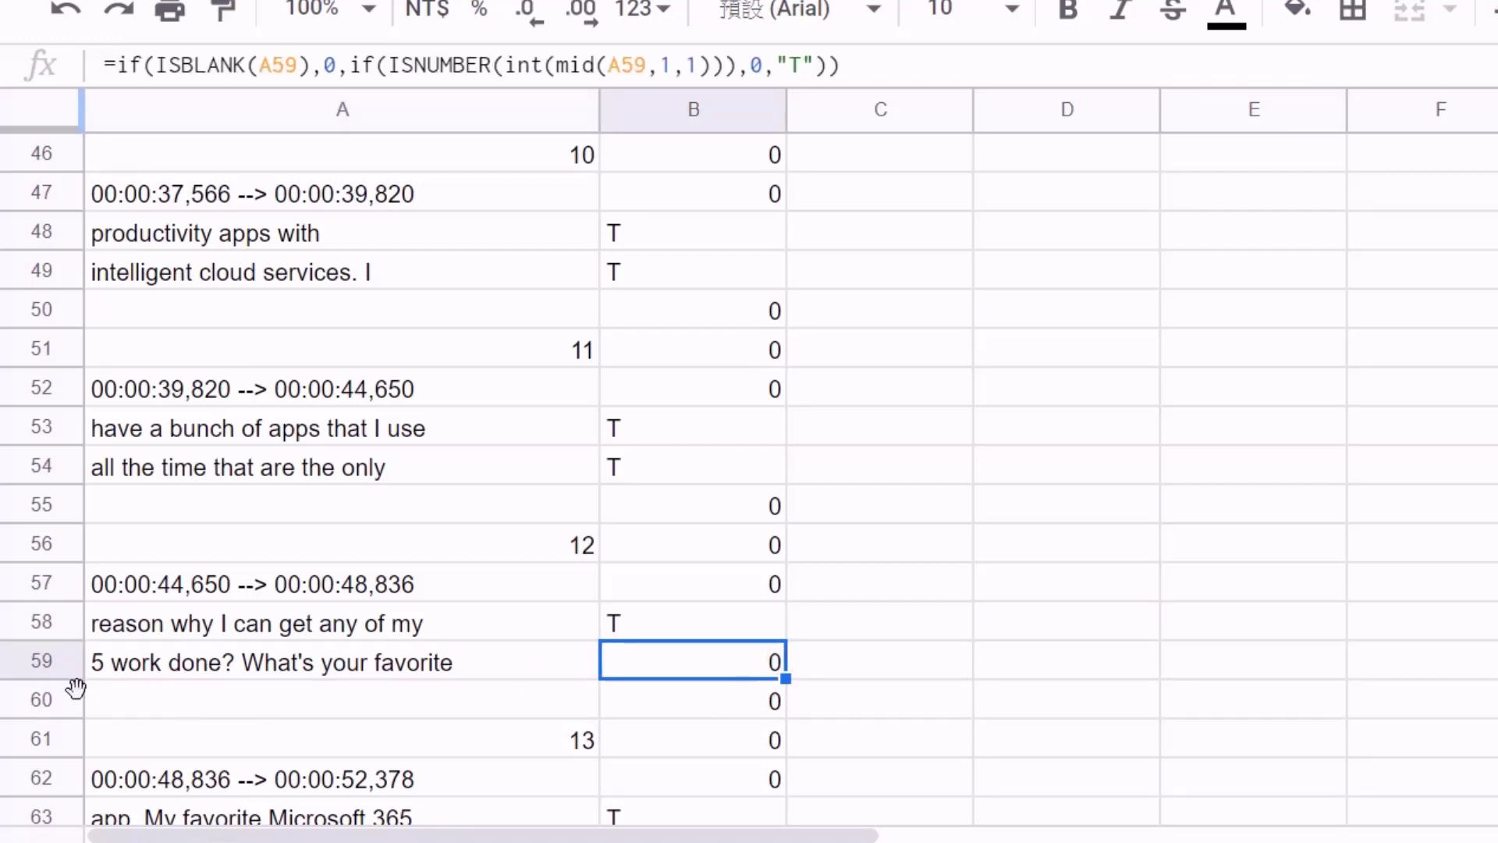
Overwrite the formula in cell B59 with the letter T to flag the row as text
{"action": "left_click", "coordinate": [131, 672]}
{"action": "left_click", "coordinate": [655, 668]}
{"action": "type", "text": "T"}
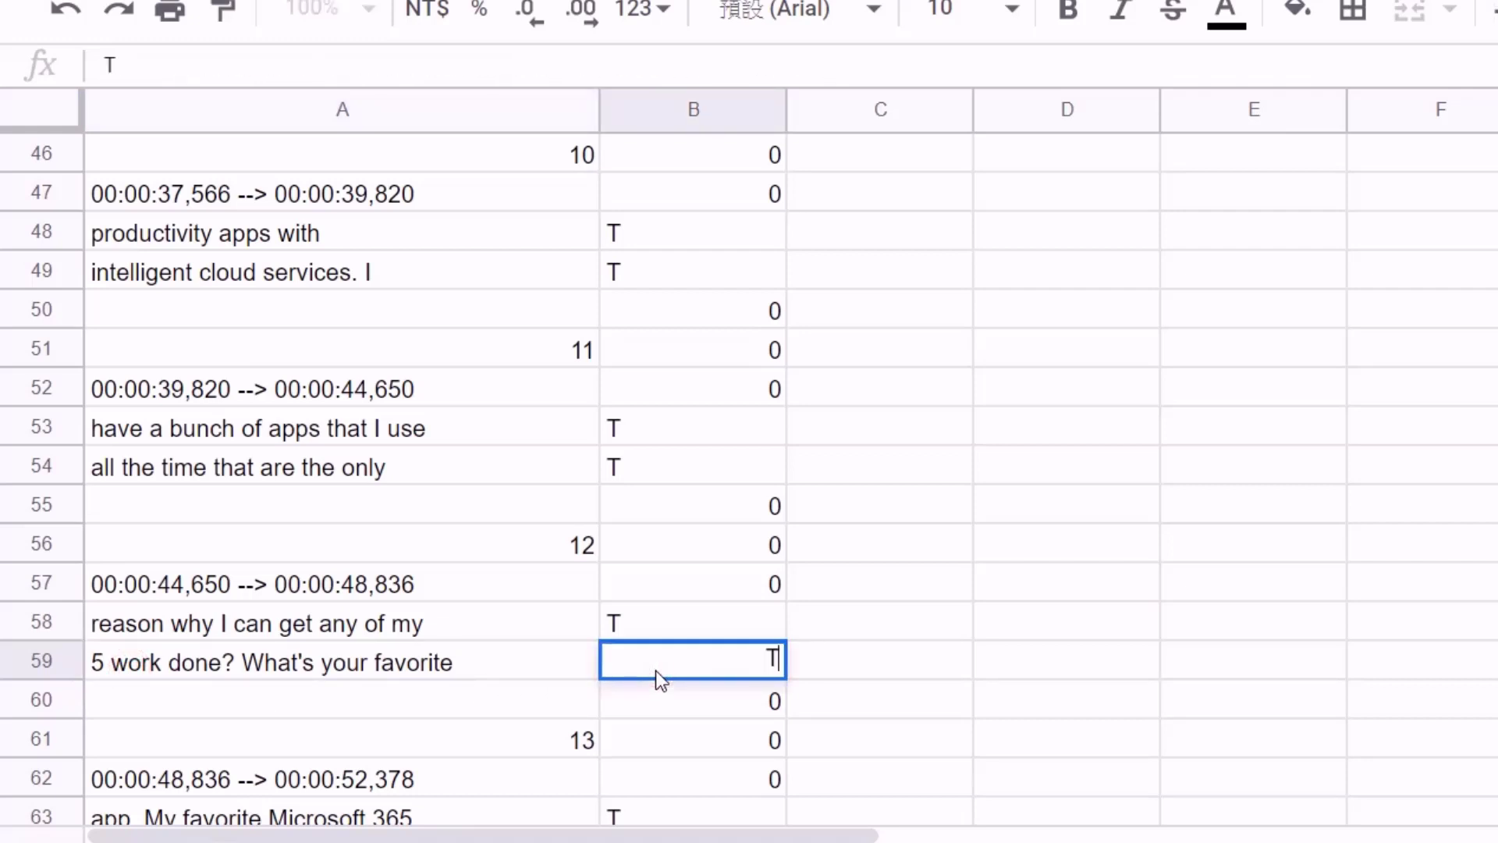
{"action": "key", "text": "Return"}
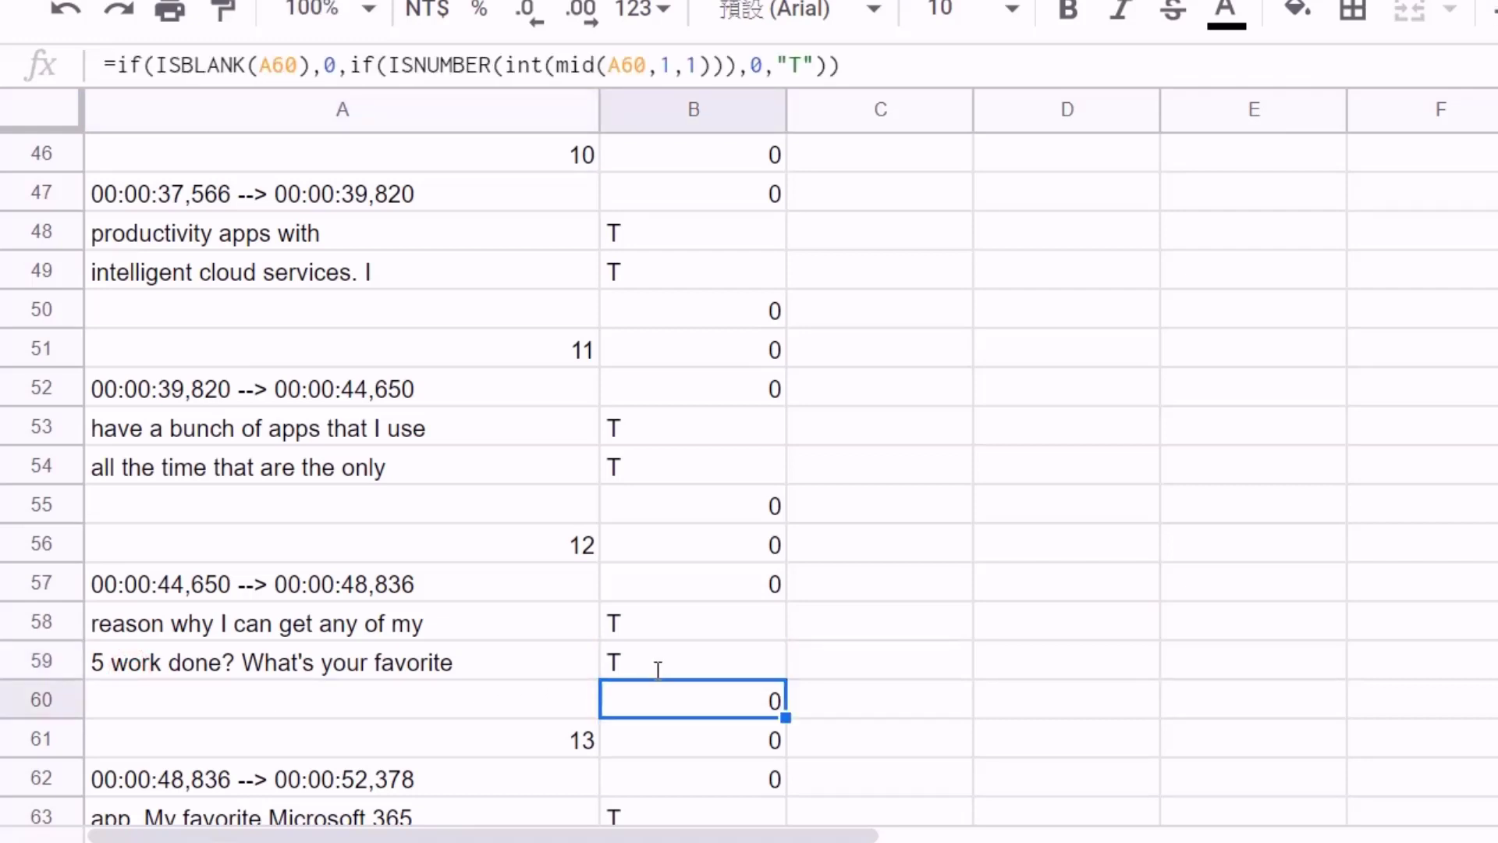
Remove the leading "5 " from the subtitle text in cell A59
{"action": "left_click", "coordinate": [111, 663]}
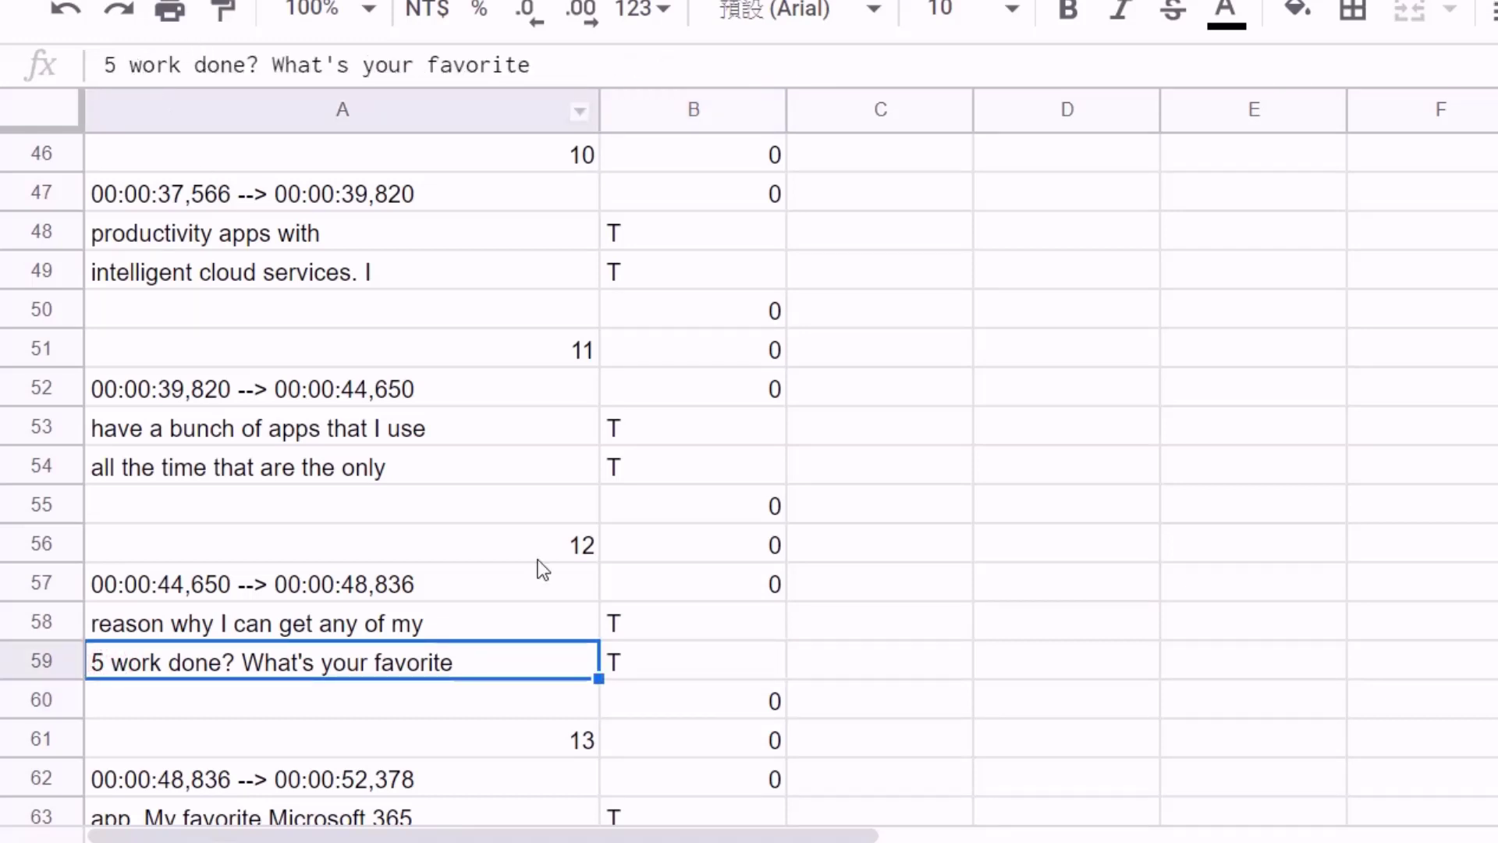
{"action": "left_click", "coordinate": [129, 65]}
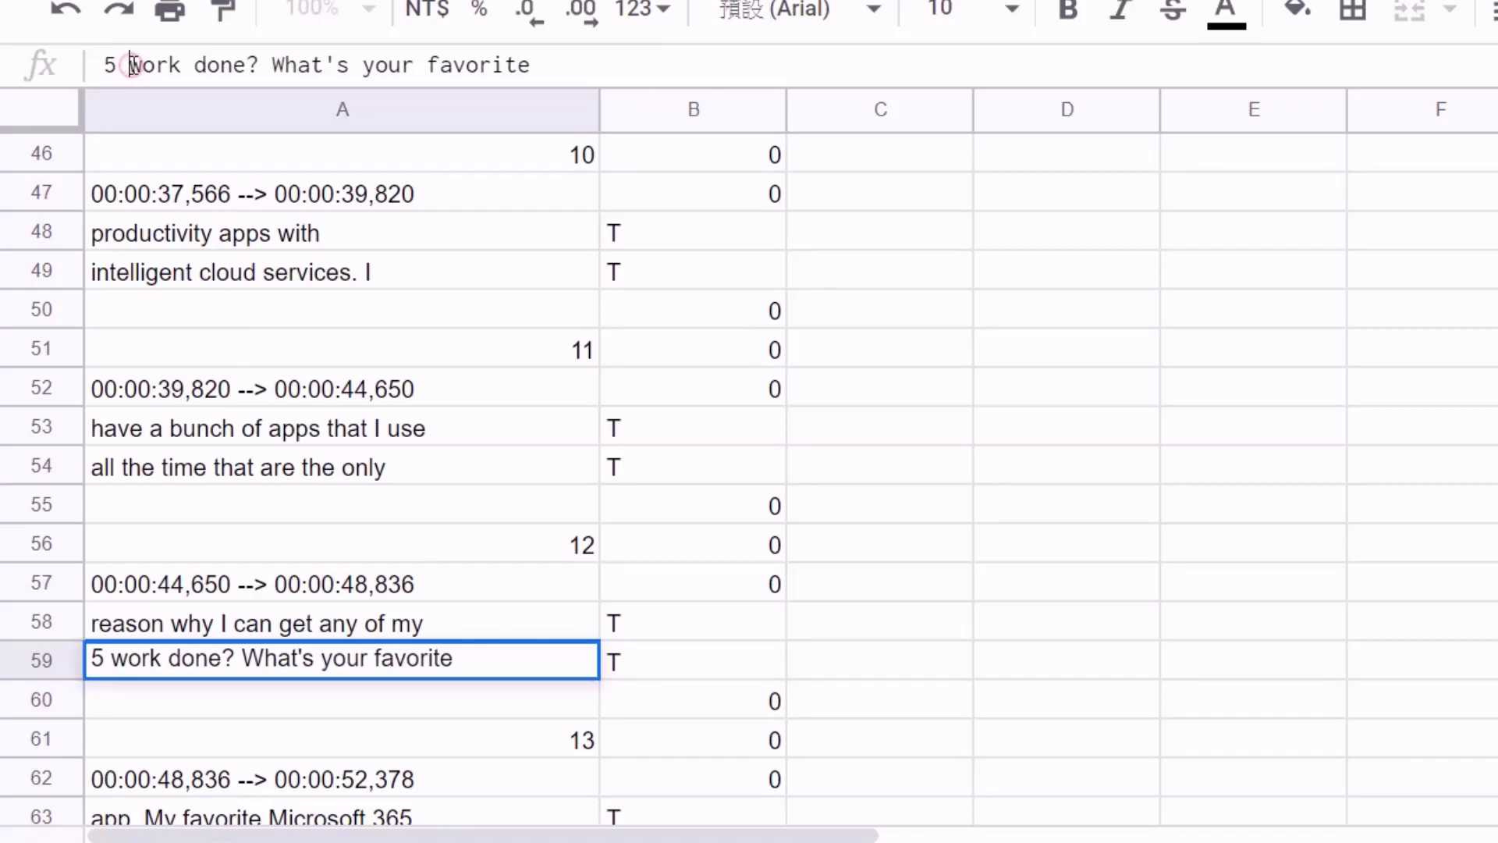
{"action": "key", "text": "BackSpace"}
{"action": "key", "text": "BackSpace"}
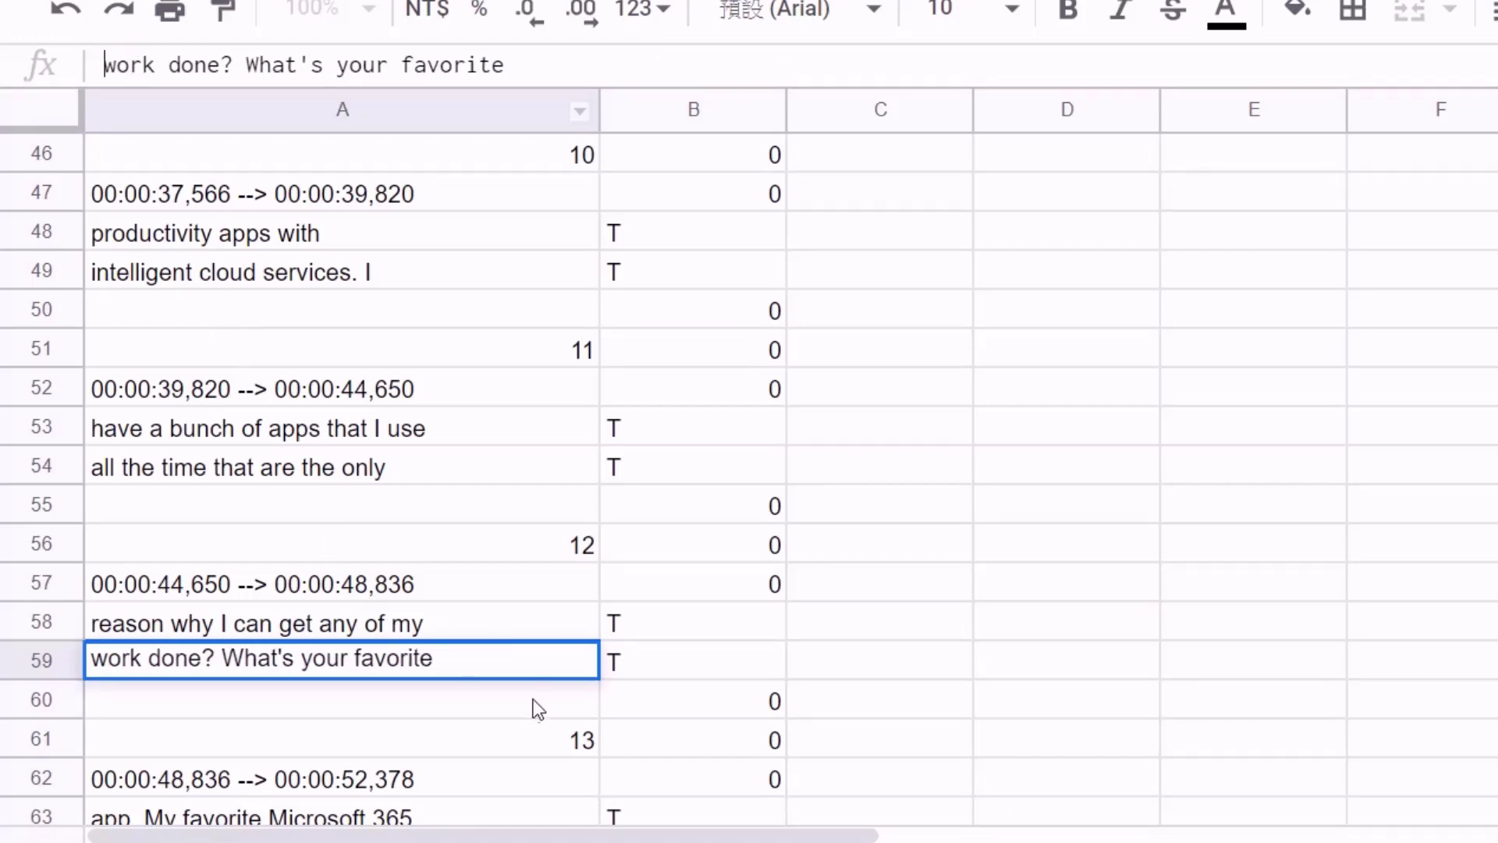
Fill the formula from cell B58 down into B59 and check the formula in B59
{"action": "left_click", "coordinate": [772, 626]}
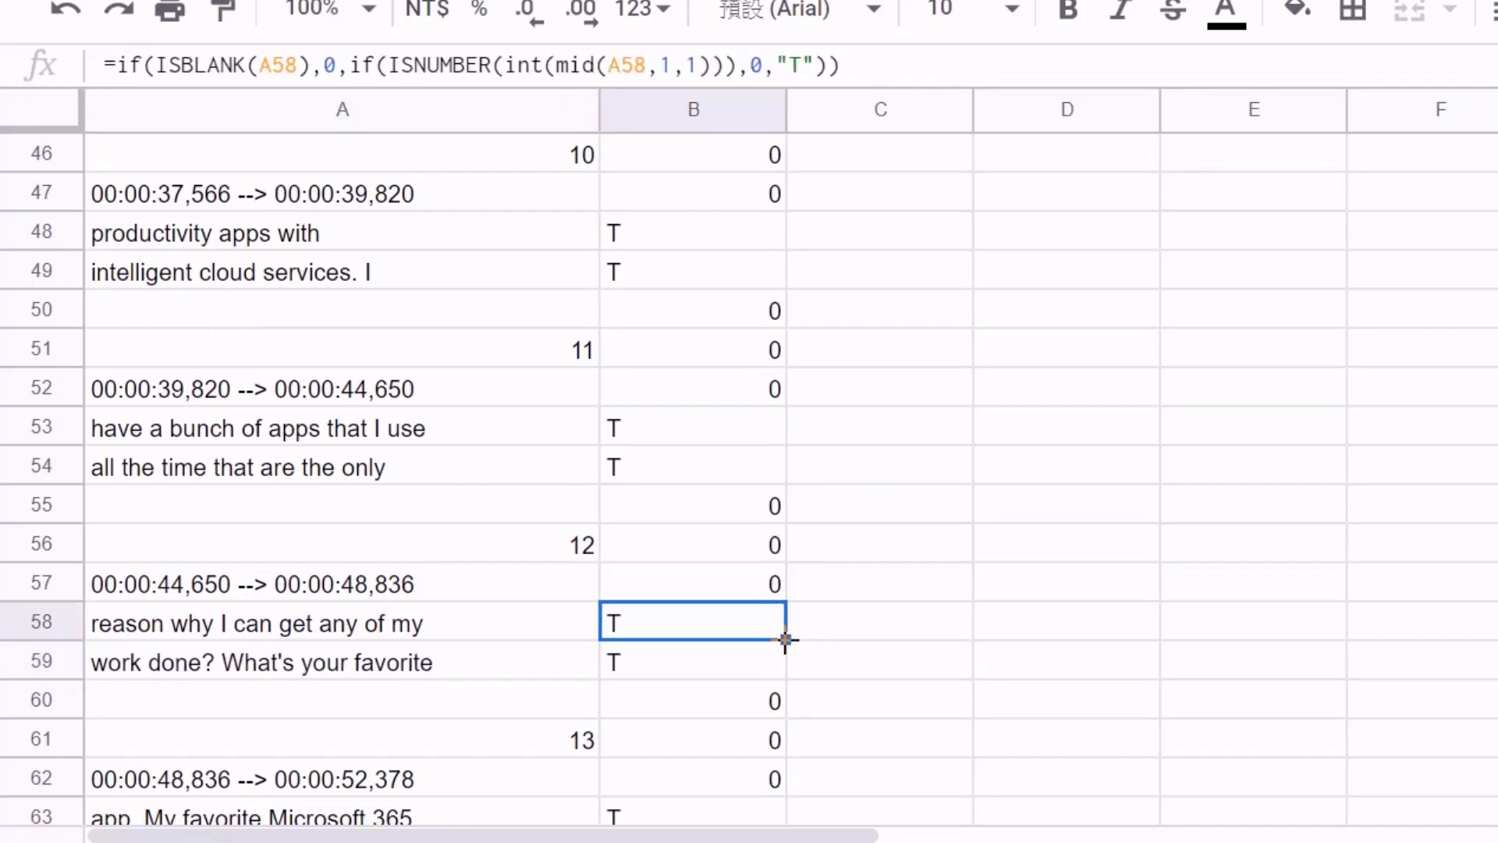
{"action": "left_click_drag", "start_coordinate": [785, 640], "coordinate": [784, 681]}
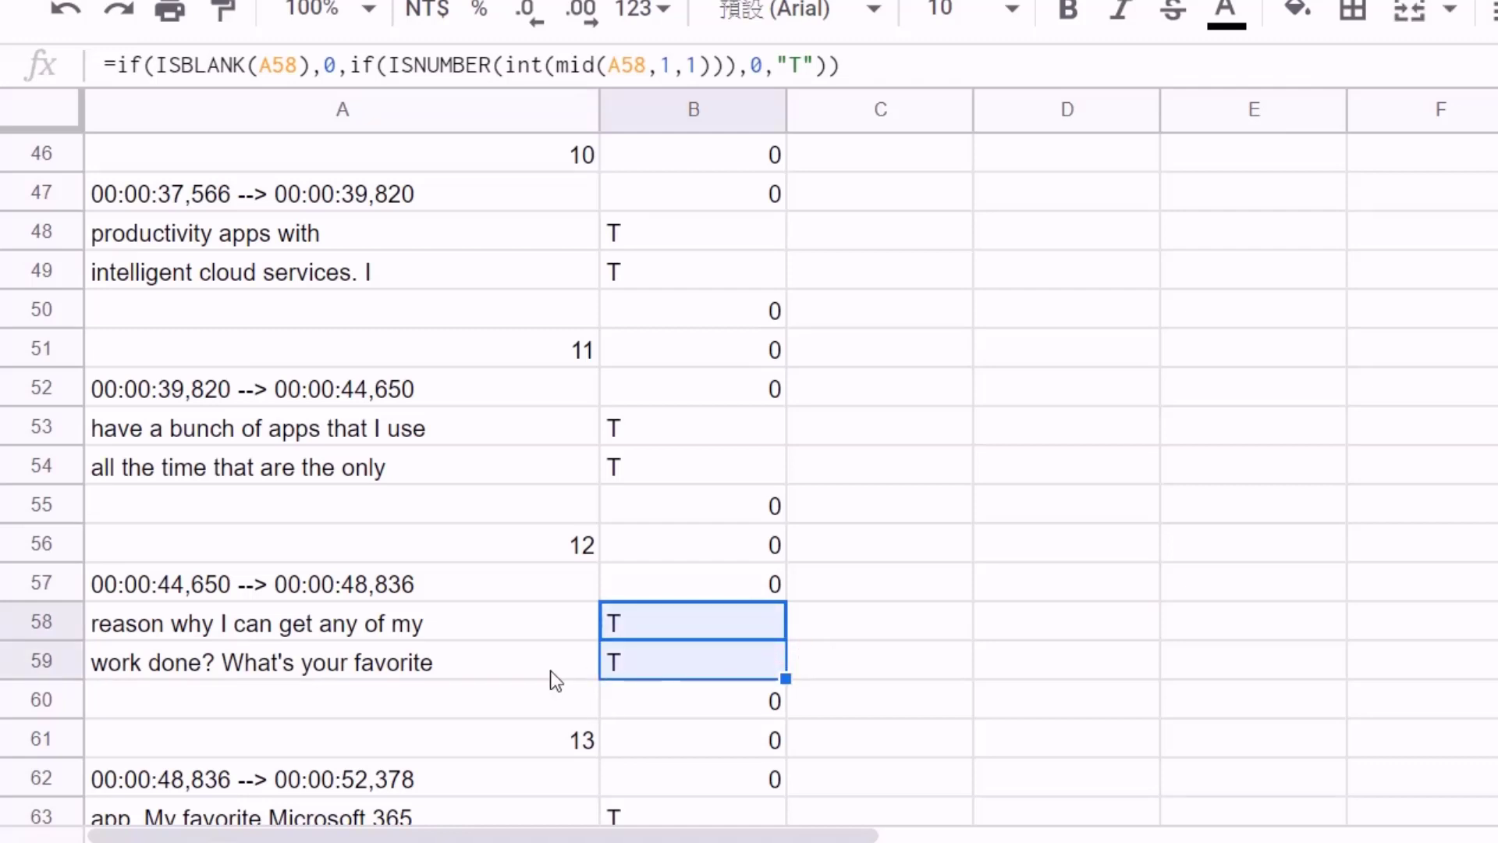
{"action": "left_click", "coordinate": [513, 660]}
{"action": "left_click", "coordinate": [619, 666]}
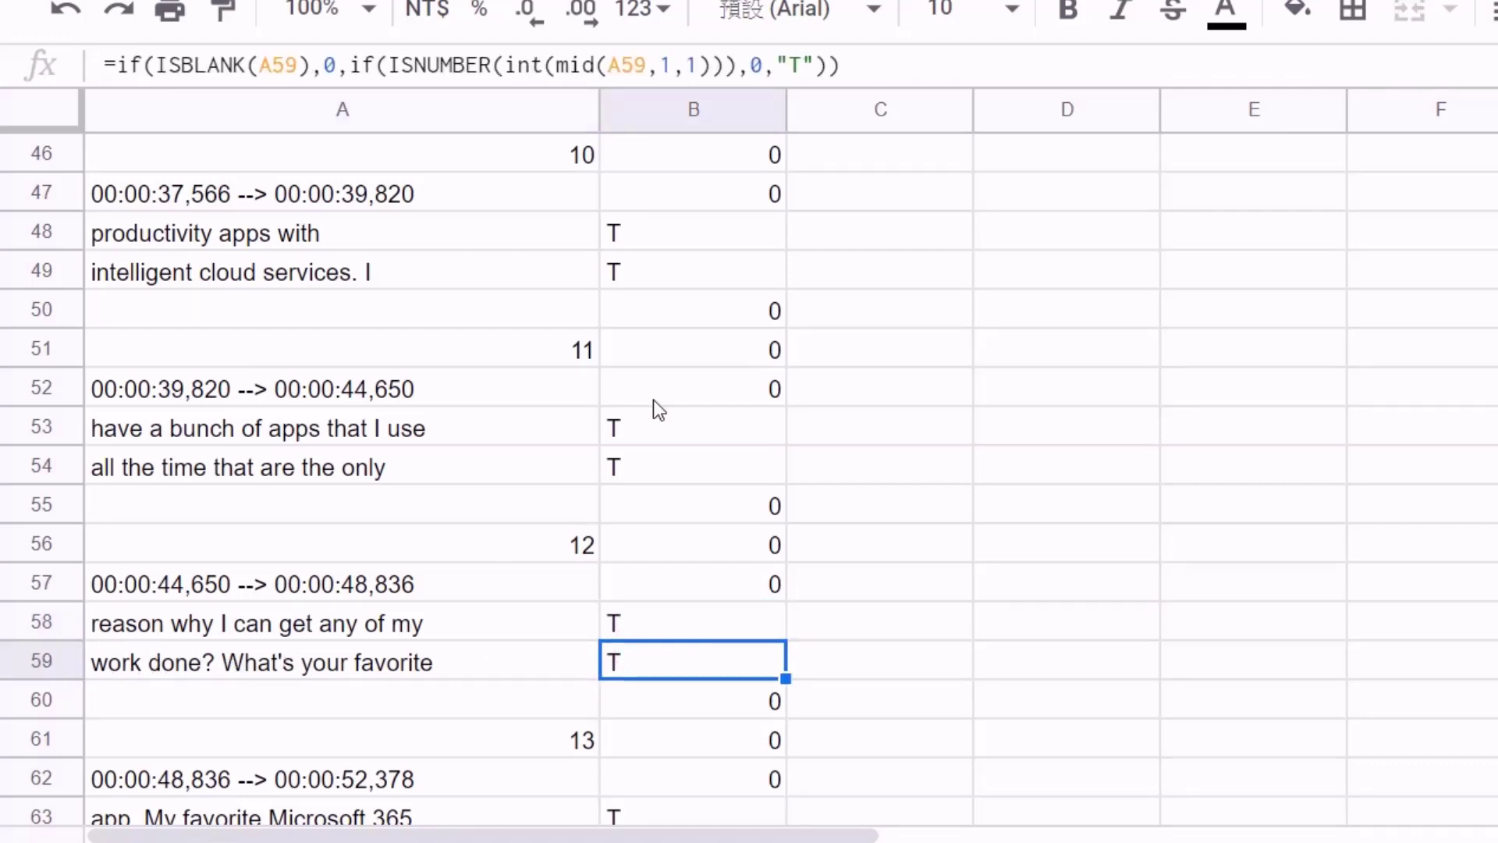
Switch to the Notepad formula notes and copy the second .srt/.sbv formula, =if(ISNUMBER(B1),A1,GOOGLETRANSLATE(A1,"en","zh-tw"))
{"action": "scroll", "coordinate": [653, 400], "scroll_direction": "up", "scroll_amount": 15}
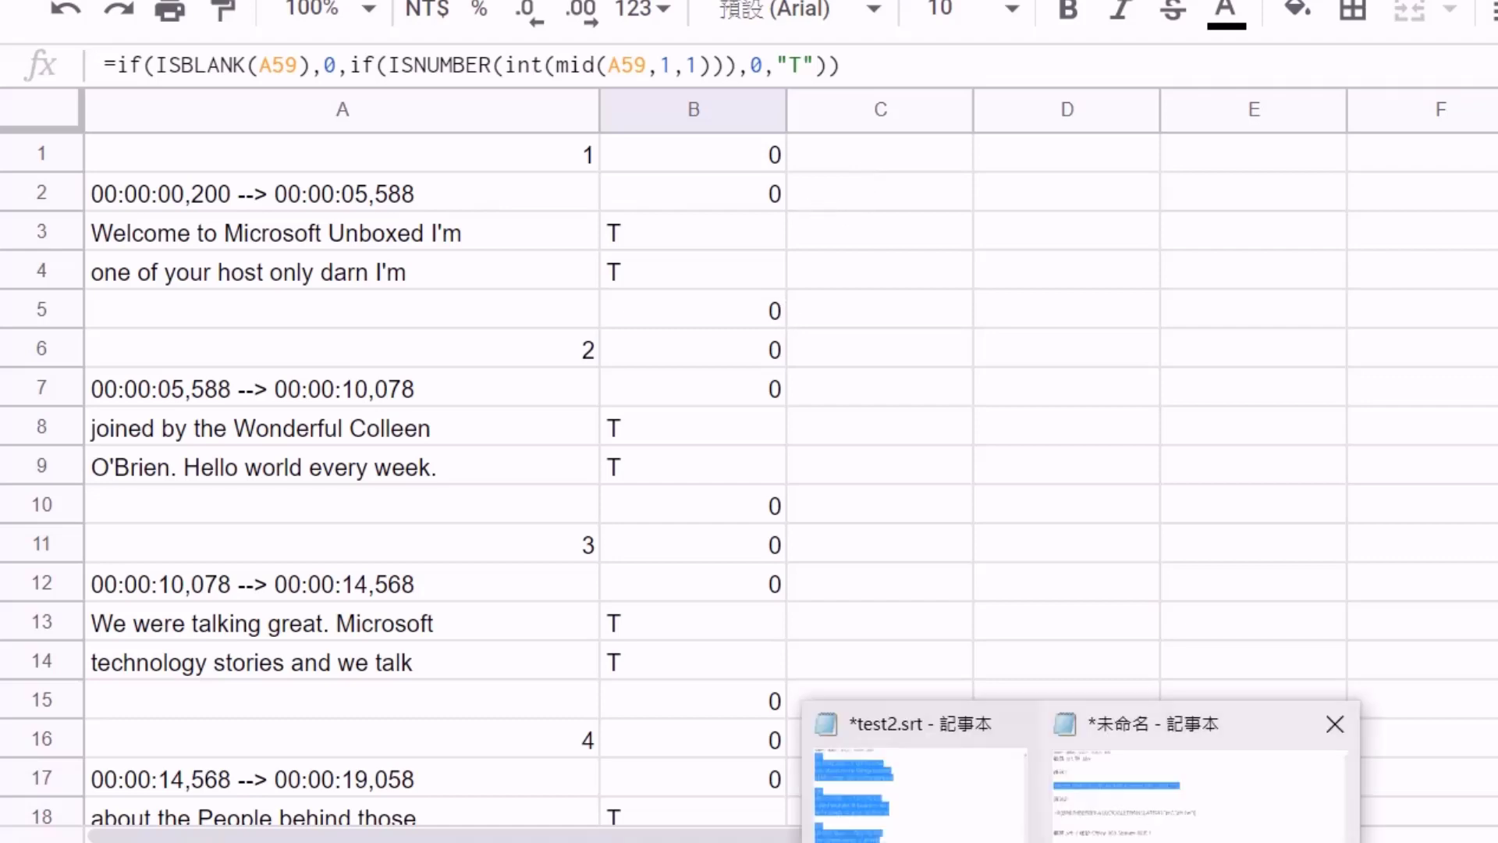
{"action": "left_click", "coordinate": [1202, 788]}
{"action": "left_click", "coordinate": [1287, 796]}
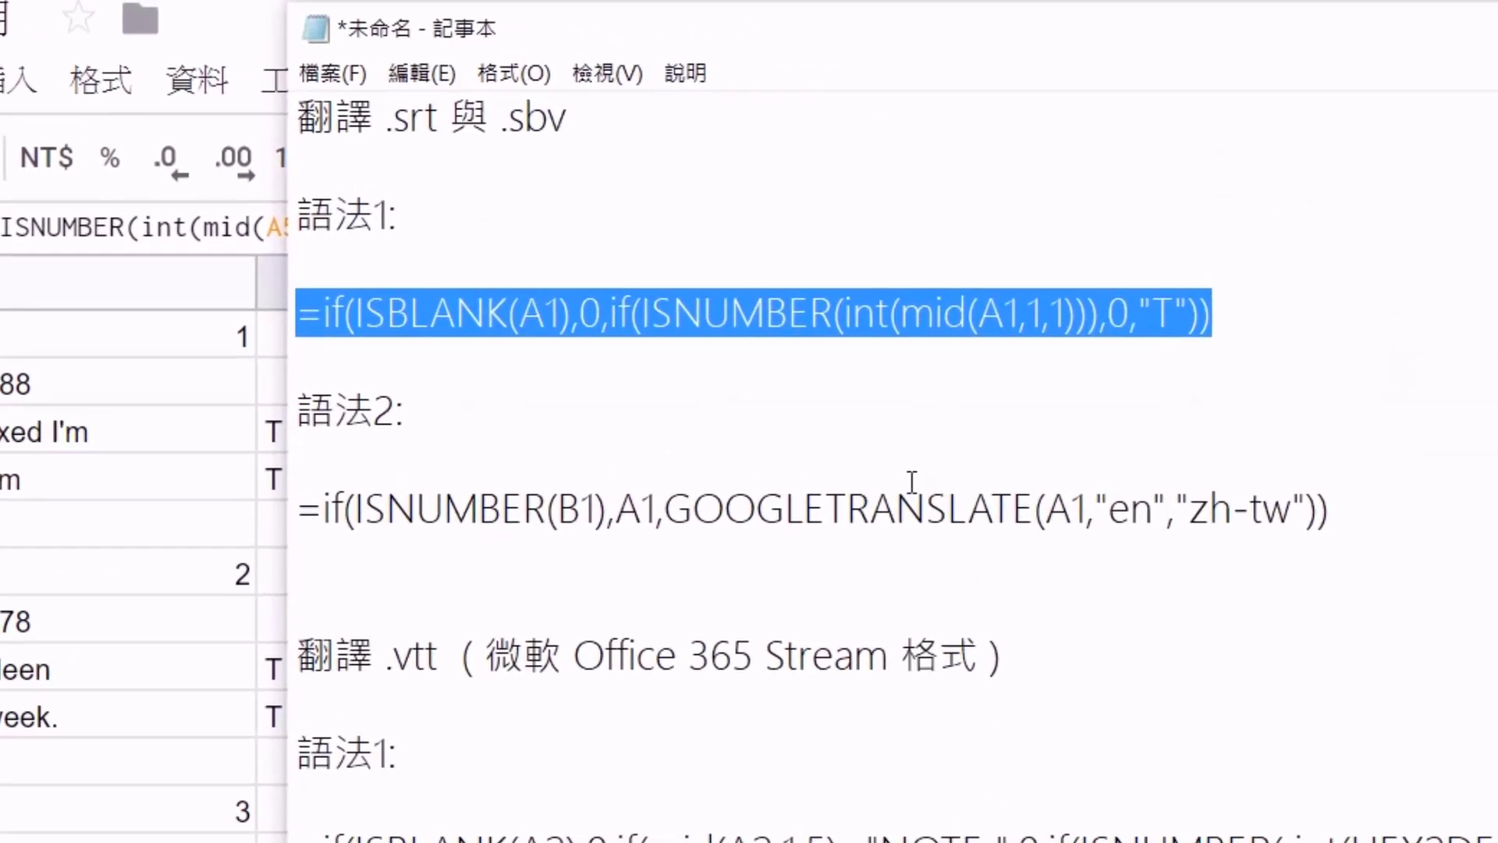
{"action": "left_click", "coordinate": [1362, 512]}
{"action": "left_click_drag", "start_coordinate": [1348, 508], "coordinate": [293, 507]}
{"action": "key", "text": "ctrl+c"}
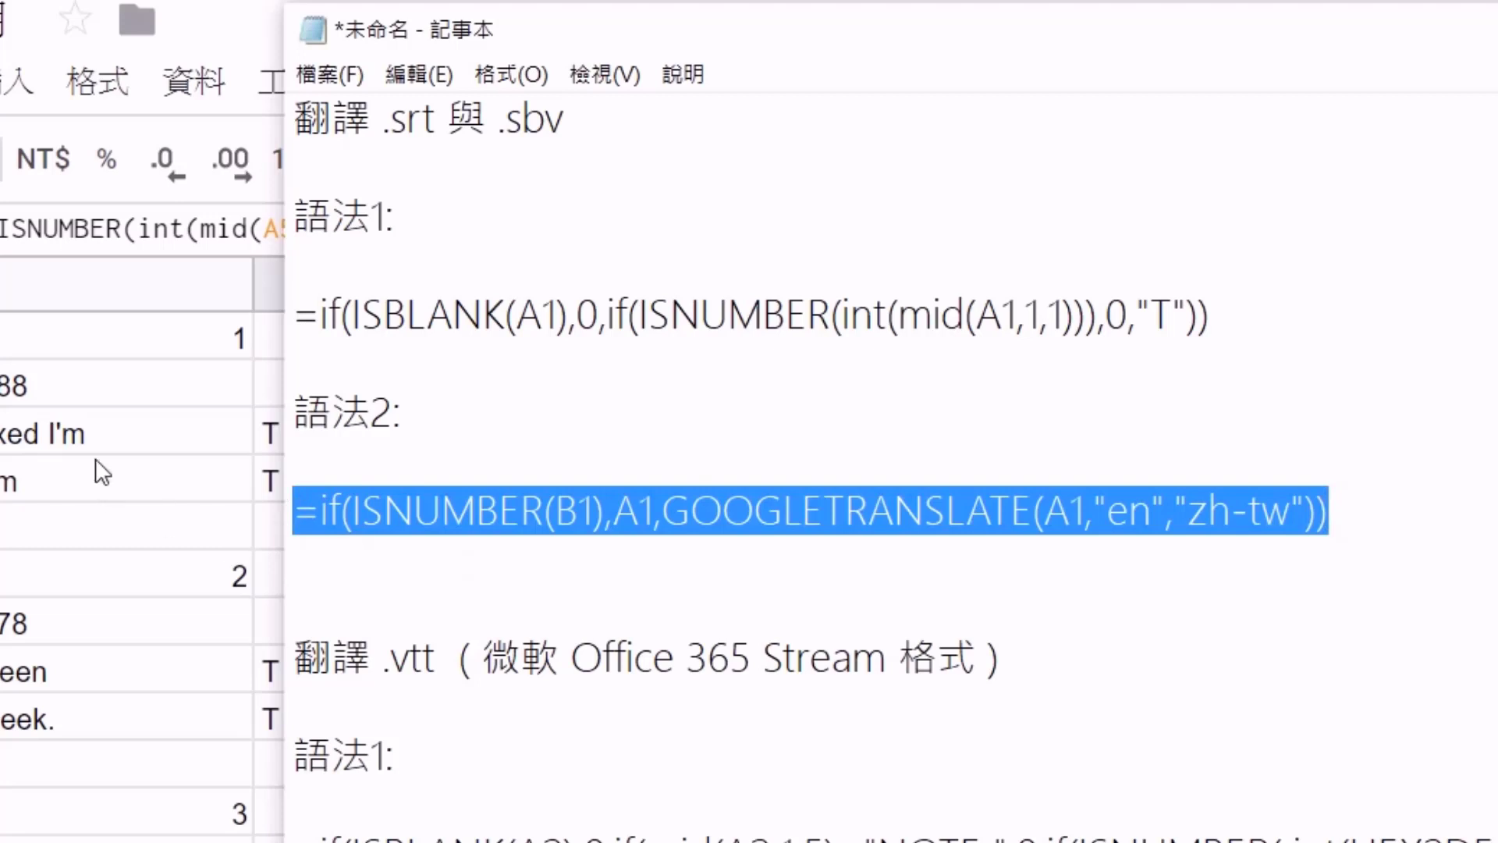
Return to the spreadsheet and enter the copied formula =if(ISNUMBER(B1),A1,GOOGLETRANSLATE(A1,"en","zh-tw")) in cell C1
{"action": "left_click", "coordinate": [113, 393]}
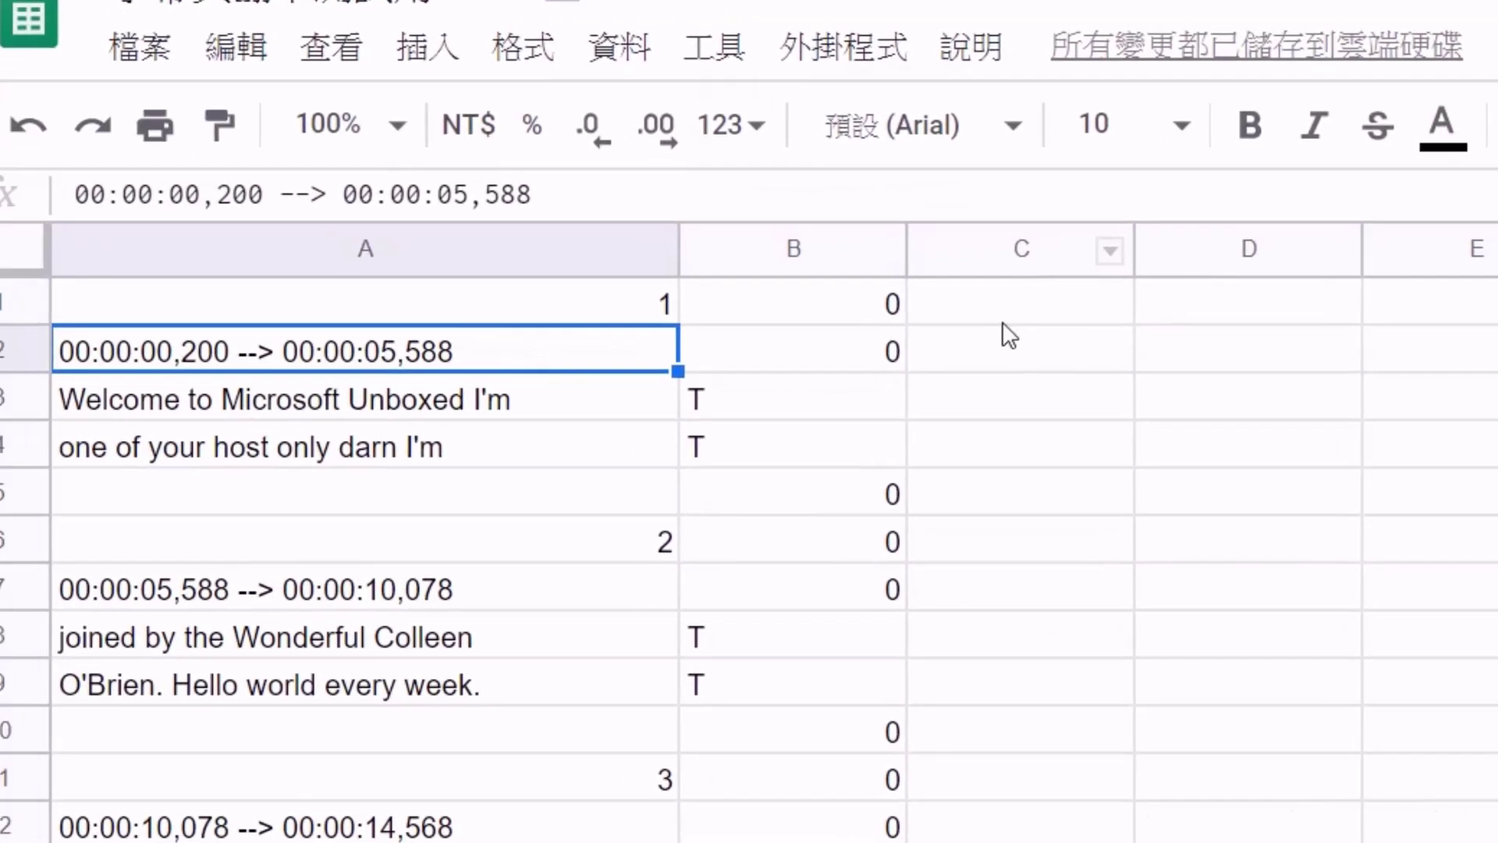
{"action": "left_click", "coordinate": [660, 327]}
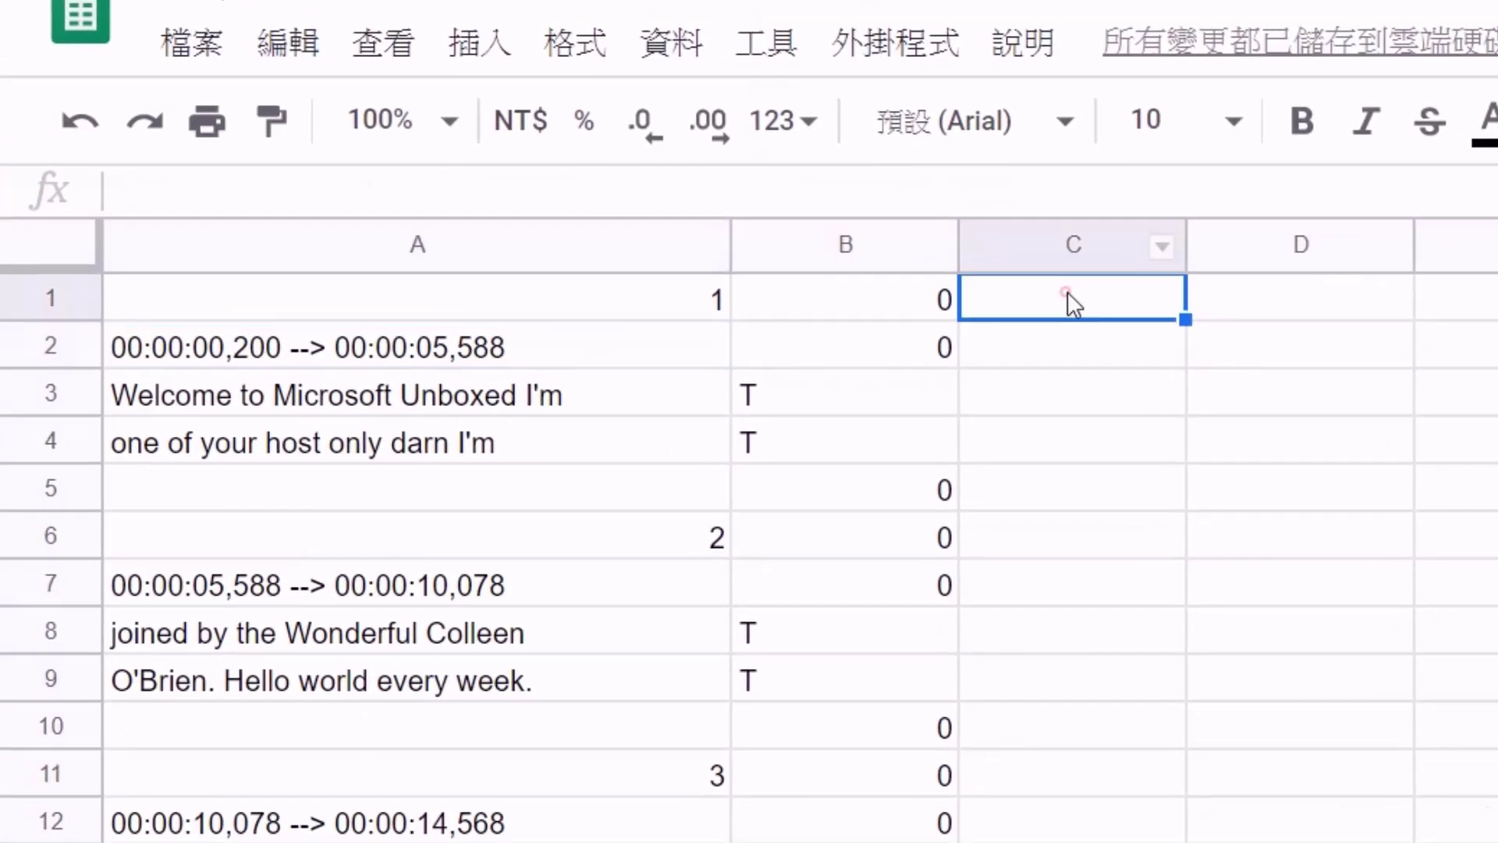
{"action": "left_click", "coordinate": [504, 190]}
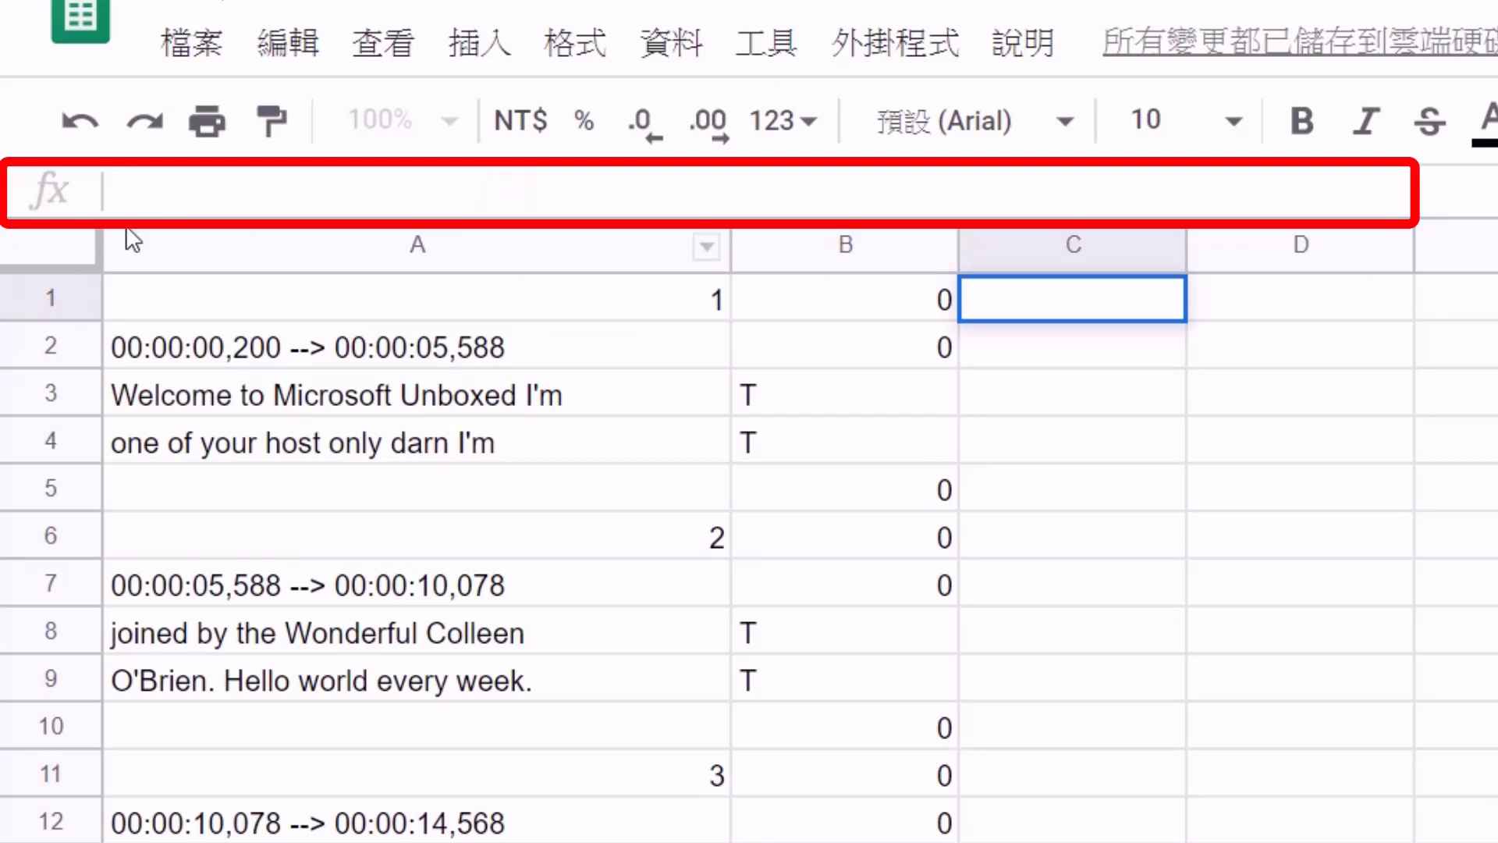
{"action": "key", "text": "ctrl+v"}
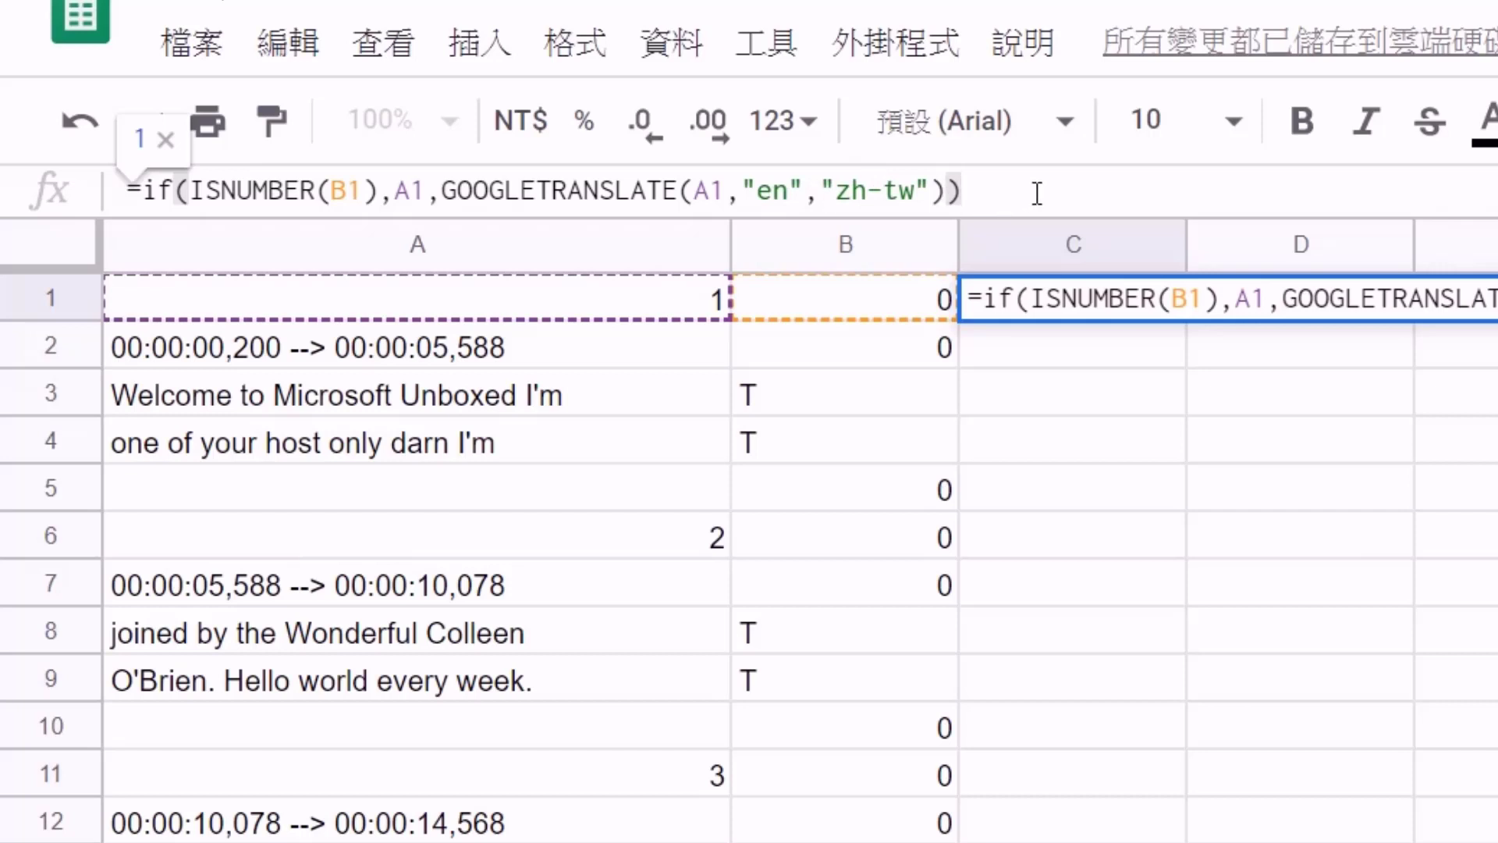
{"action": "key", "text": "Return"}
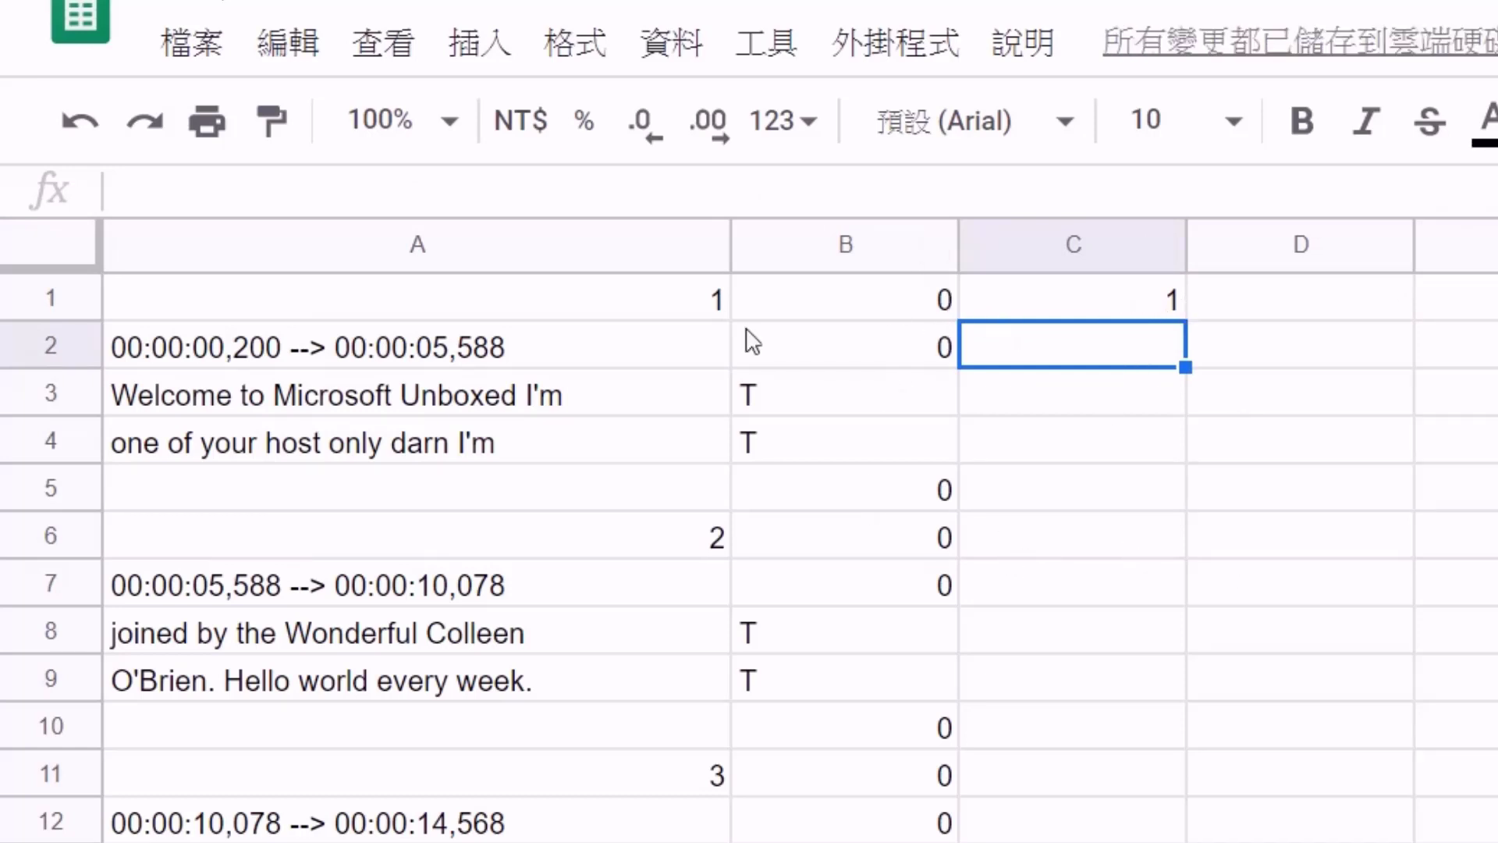
Try filling the translation formula from cell C1 down to C9, then shrink the fill back to C1
{"action": "left_click", "coordinate": [1053, 305]}
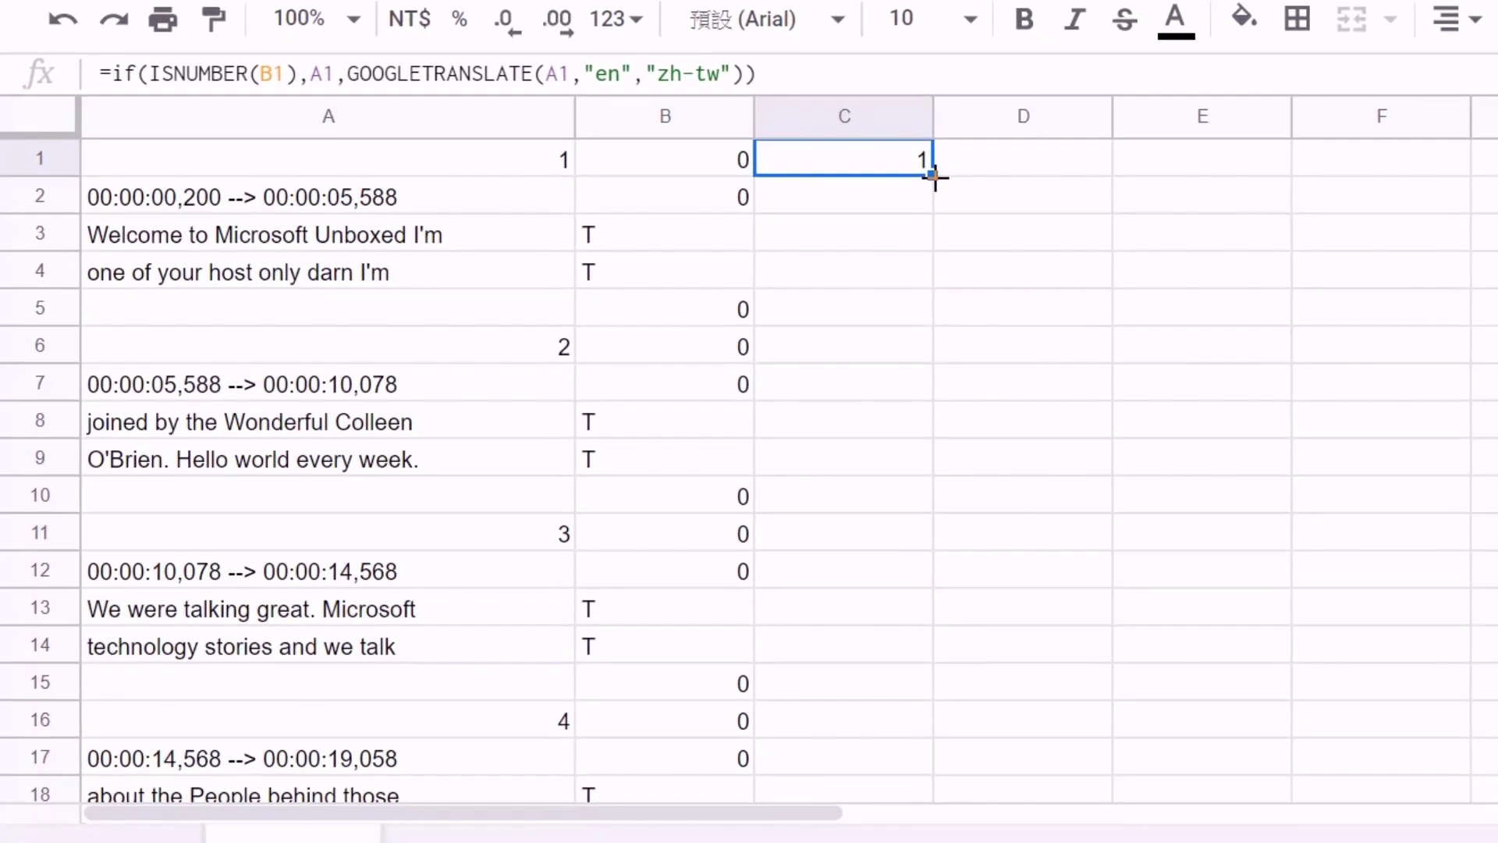
{"action": "left_click_drag", "start_coordinate": [1181, 316], "coordinate": [1121, 658]}
{"action": "left_click_drag", "start_coordinate": [885, 445], "coordinate": [869, 461]}
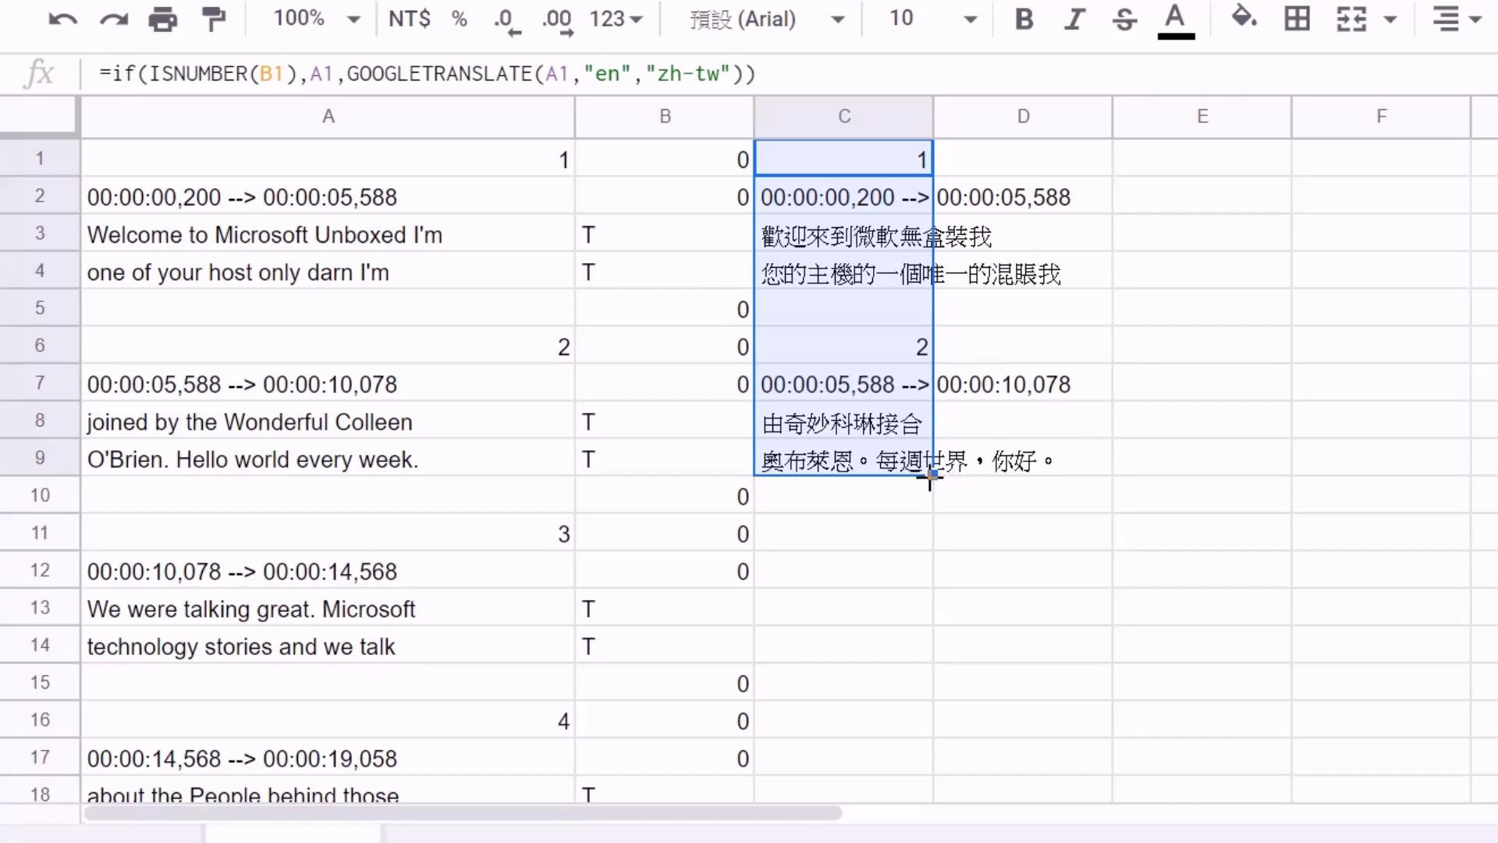
{"action": "left_click_drag", "start_coordinate": [931, 477], "coordinate": [933, 173]}
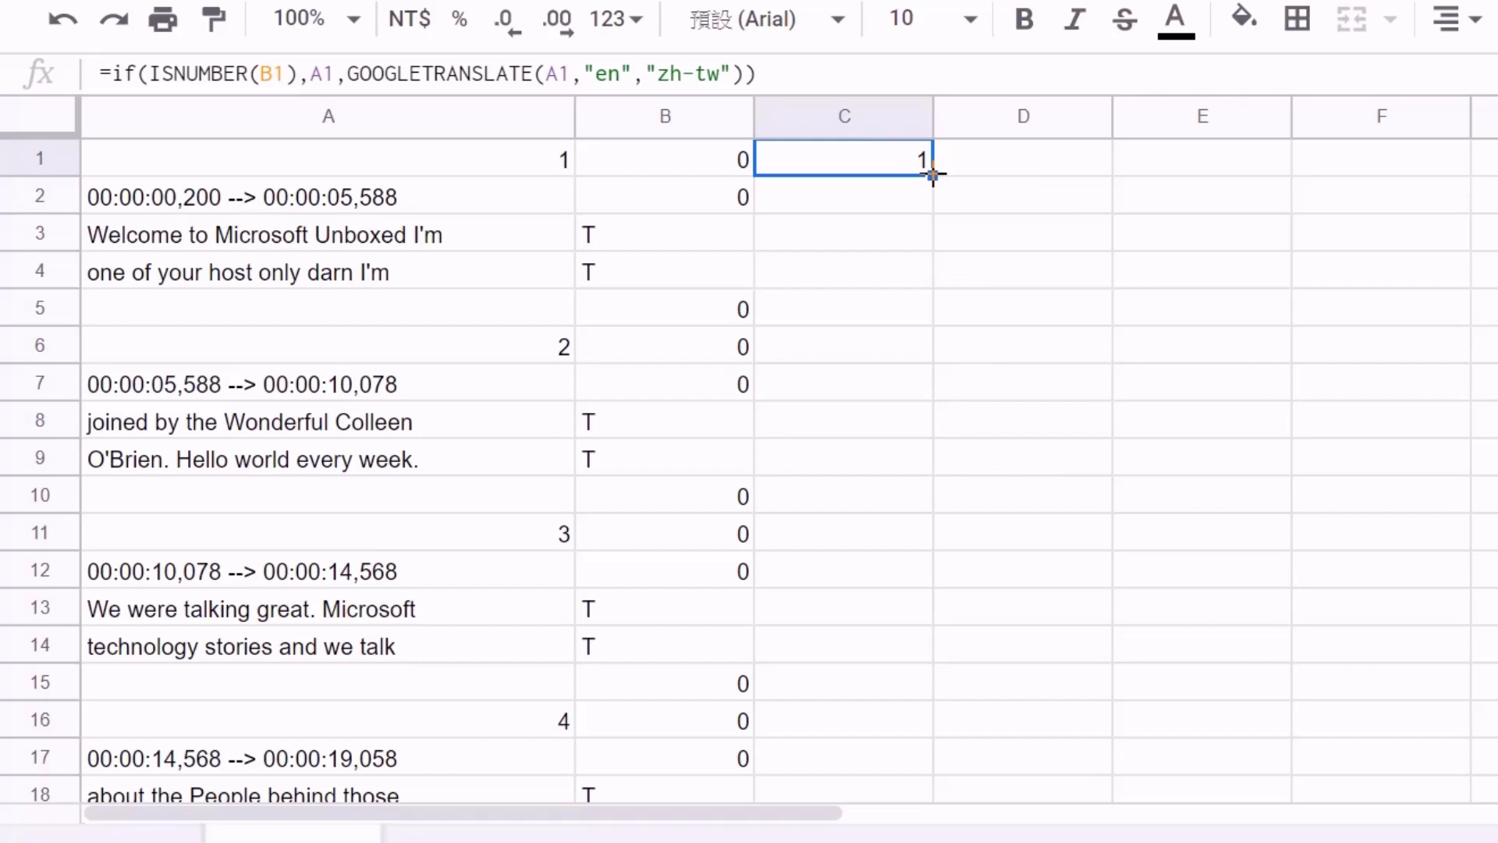
Fill the translation formula from cell C1 down through all subtitle rows and copy the whole of column C
{"action": "double_click", "coordinate": [933, 174]}
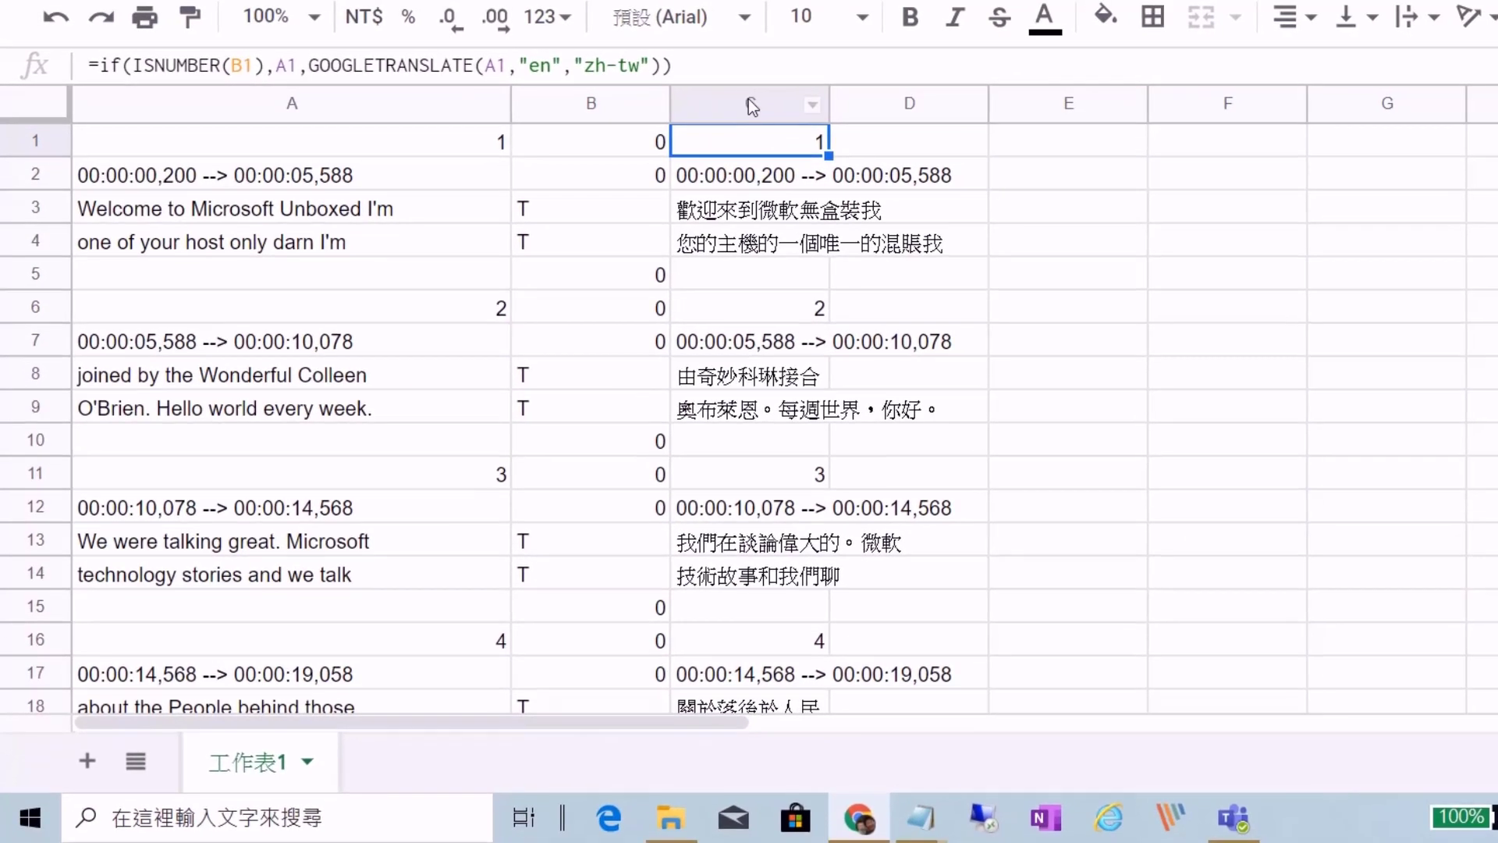
{"action": "left_click", "coordinate": [751, 106]}
{"action": "key", "text": "ctrl+c"}
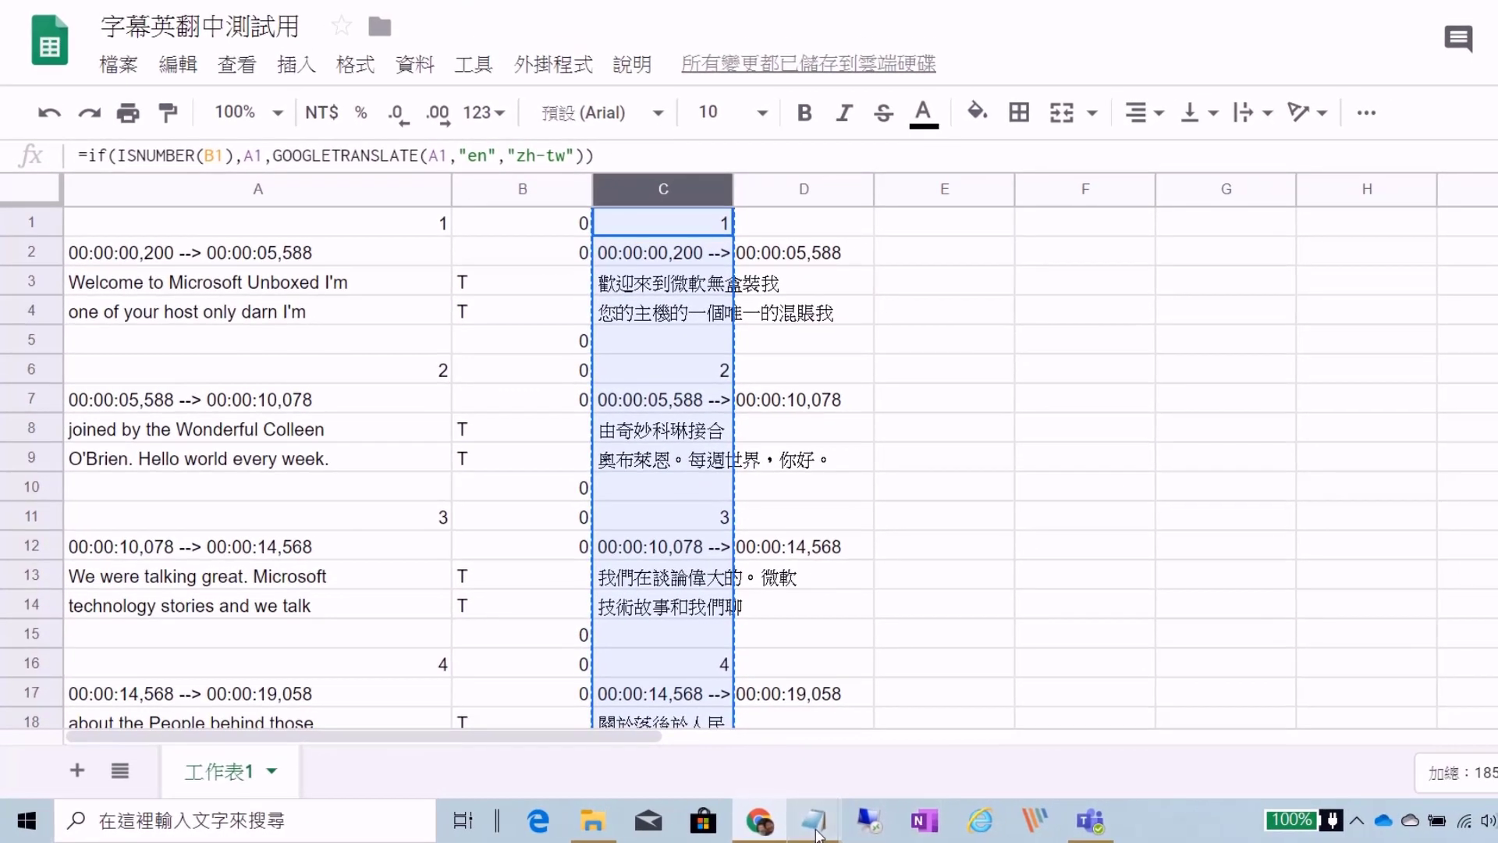
Switch to the Notepad window with test2.srt and start a new blank document without saving the changes
{"action": "mouse_move", "coordinate": [921, 816]}
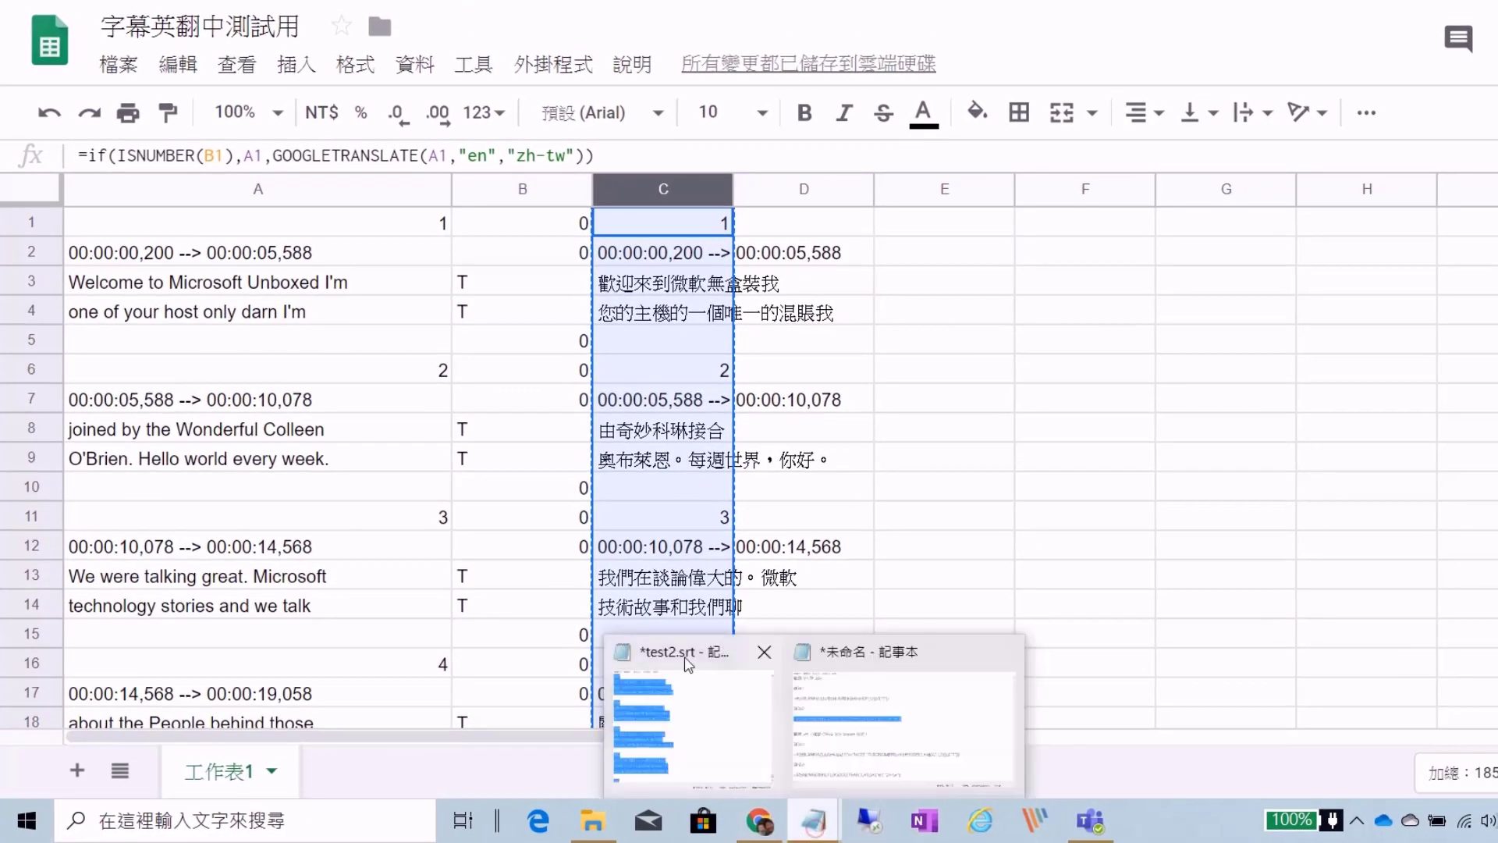
{"action": "left_click", "coordinate": [688, 663]}
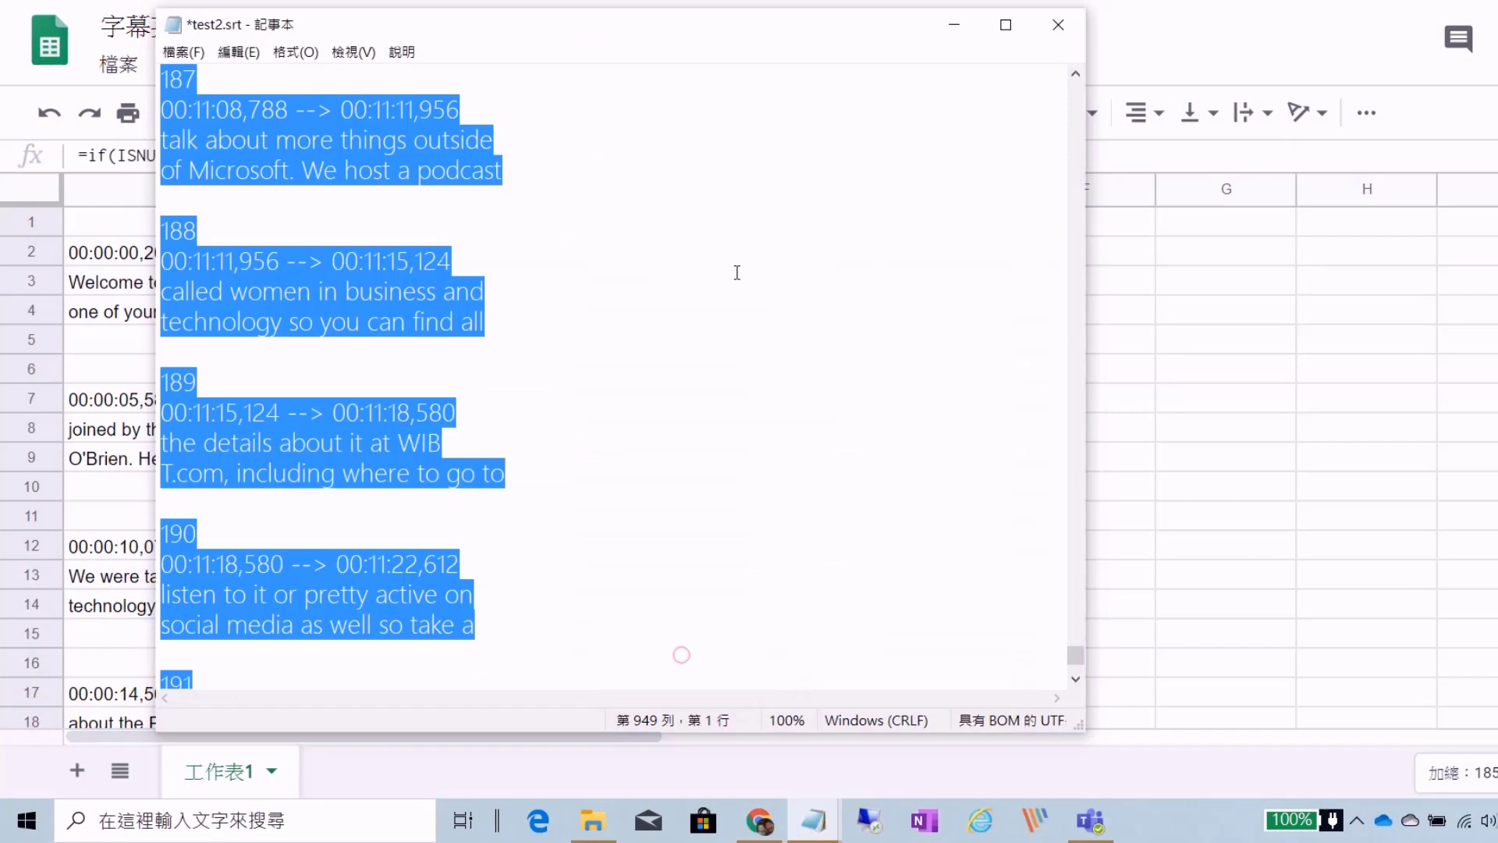
{"action": "left_click", "coordinate": [194, 53]}
{"action": "left_click", "coordinate": [214, 75]}
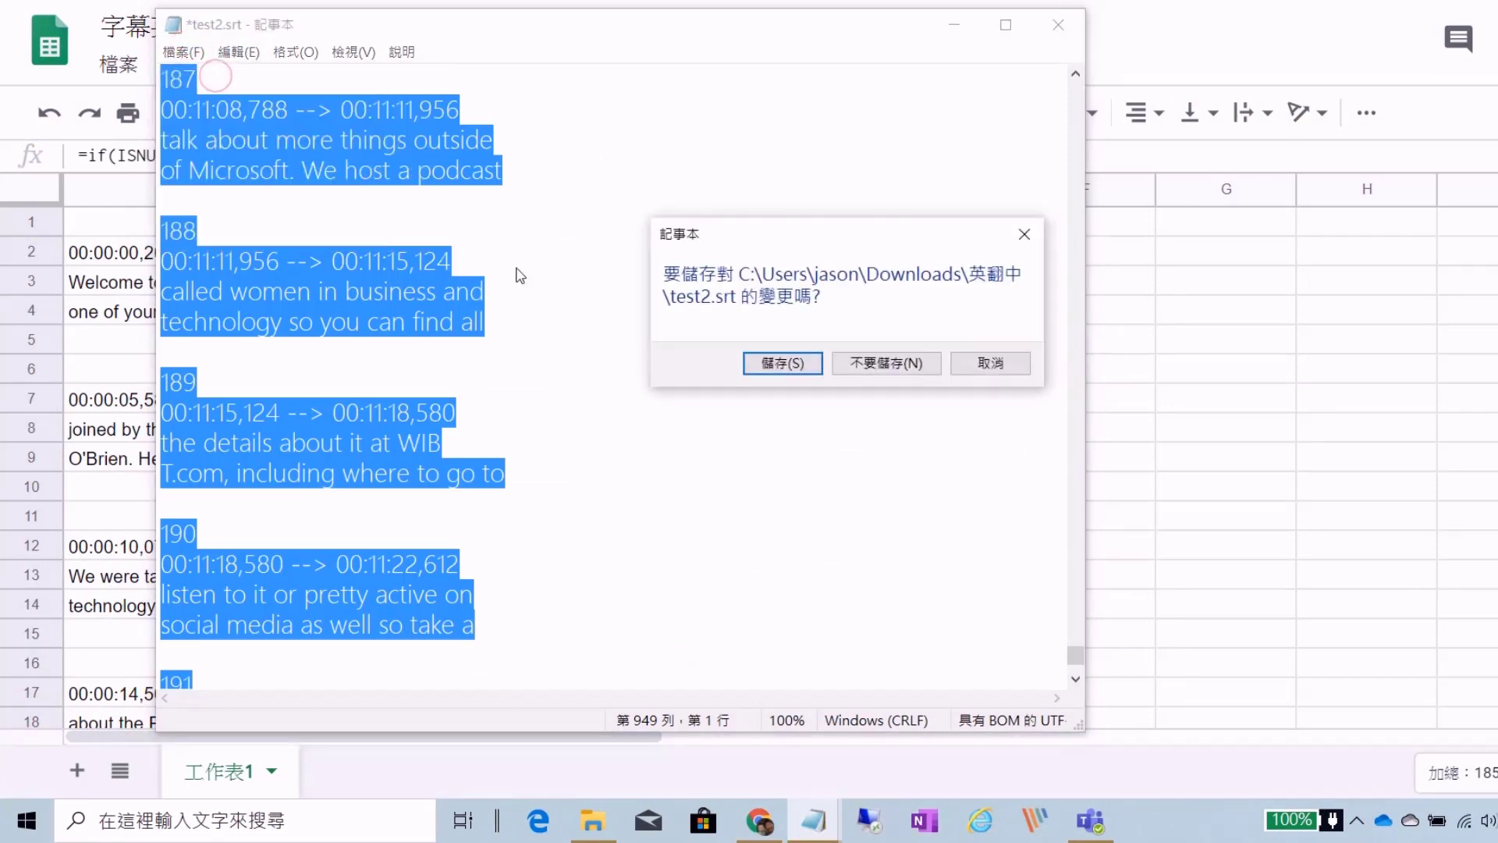
{"action": "left_click", "coordinate": [874, 362]}
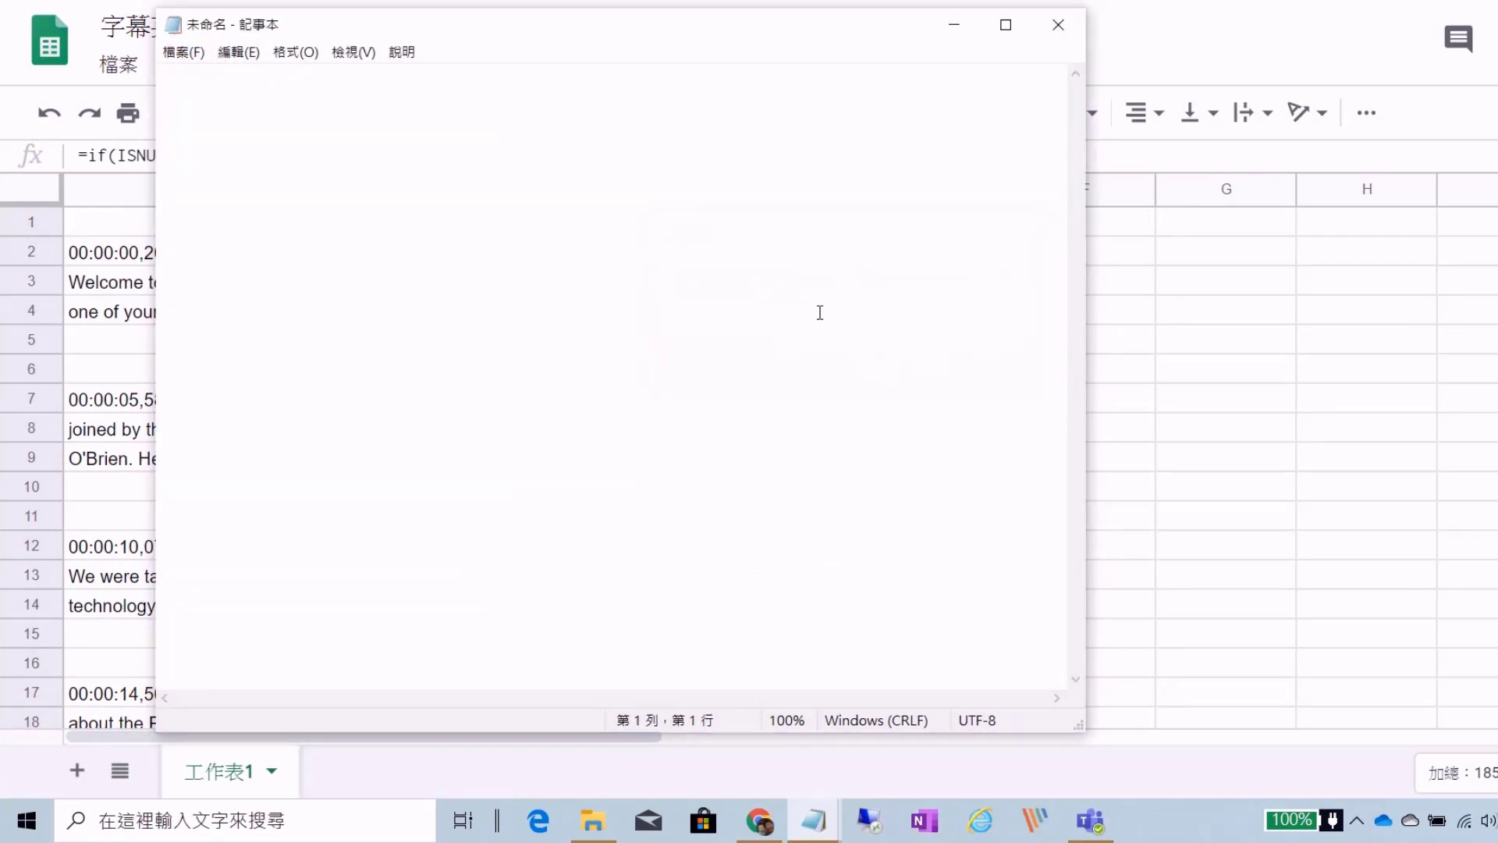
Paste the translated subtitles into the blank document, go back to its beginning and move the window lower over the spreadsheet
{"action": "key", "text": "ctrl+v"}
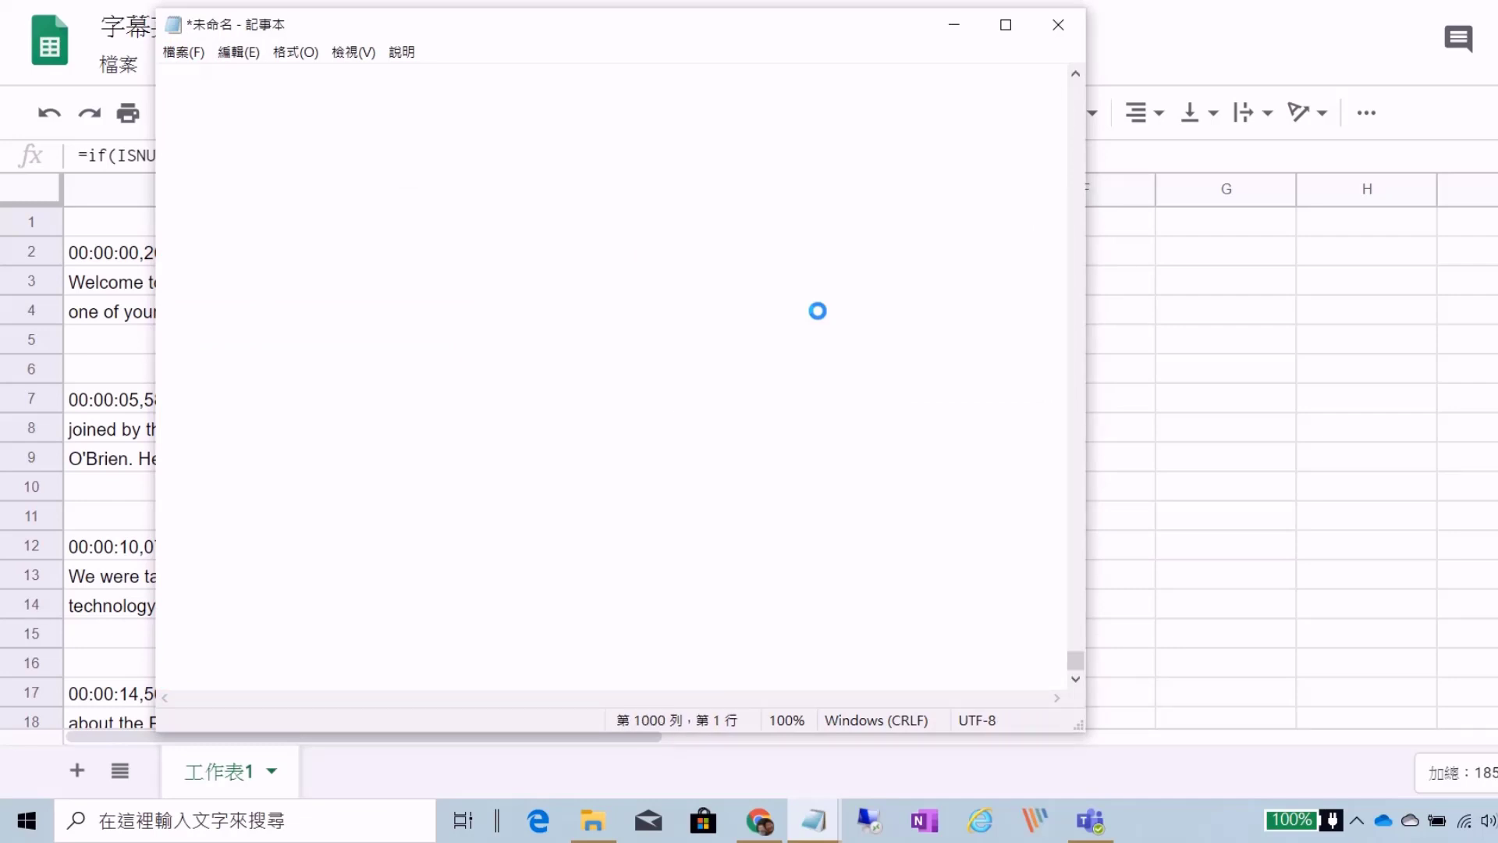
{"action": "scroll", "coordinate": [930, 404], "scroll_direction": "up", "scroll_amount": 15}
{"action": "left_click_drag", "start_coordinate": [1075, 644], "coordinate": [1091, 61]}
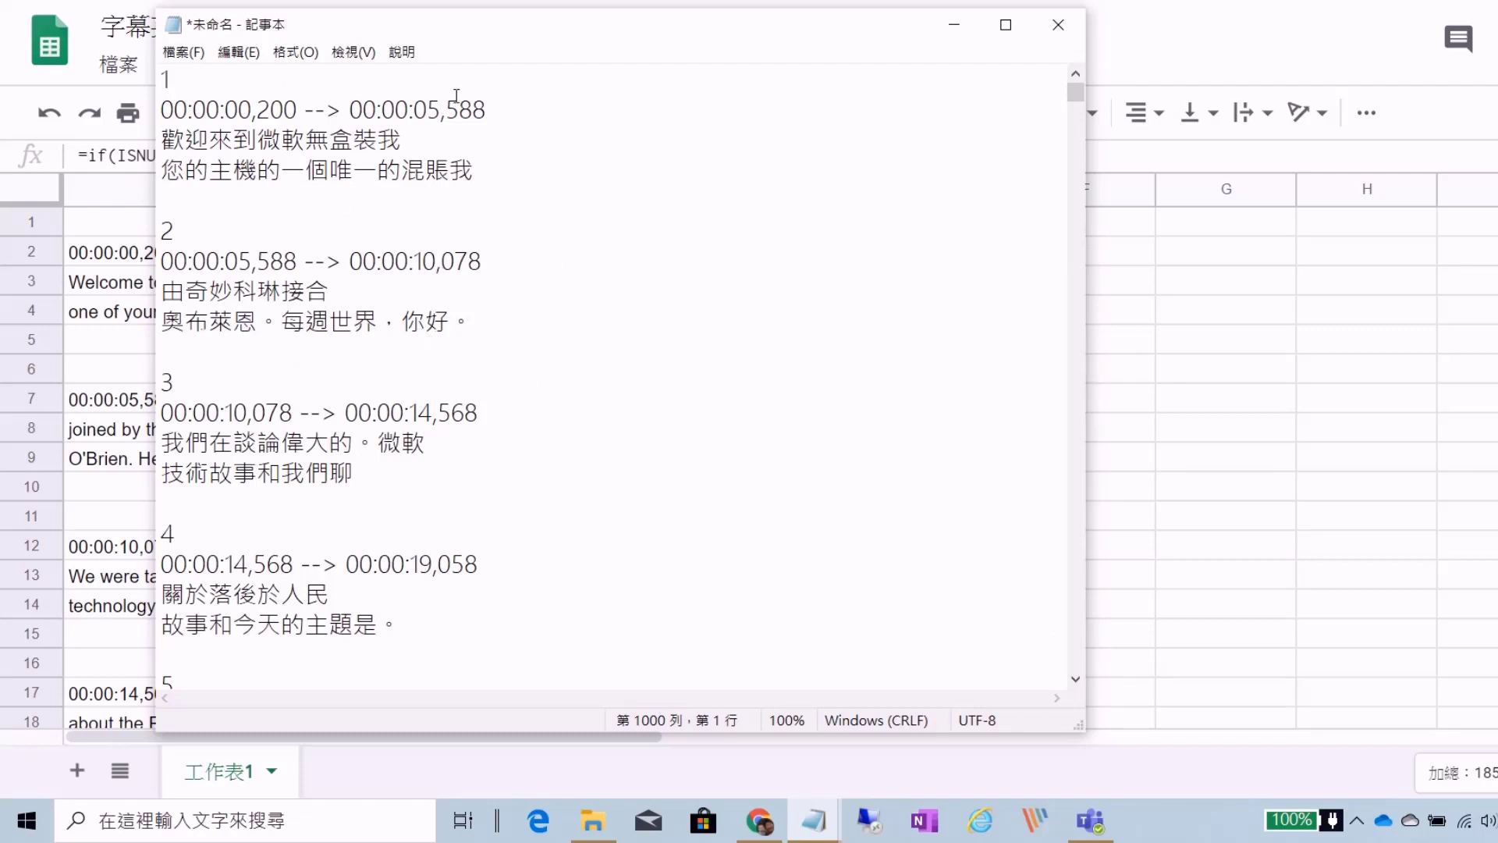
{"action": "left_click_drag", "start_coordinate": [521, 31], "coordinate": [716, 163]}
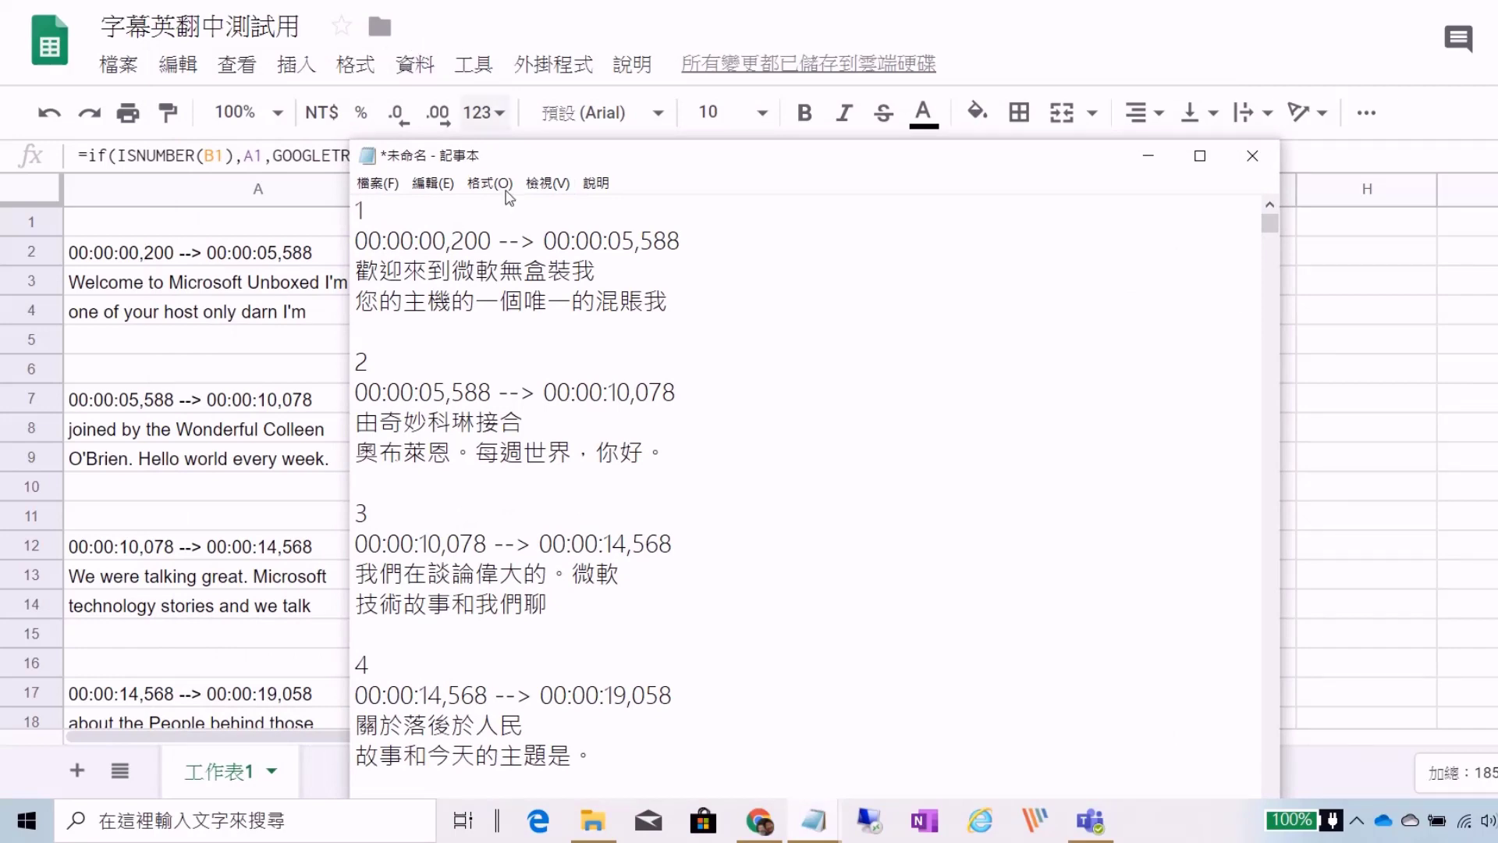
Open test3.vtt from the 英翻中 folder and examine how its NOTE, ID, timestamp and text lines are laid out
{"action": "left_click", "coordinate": [595, 819]}
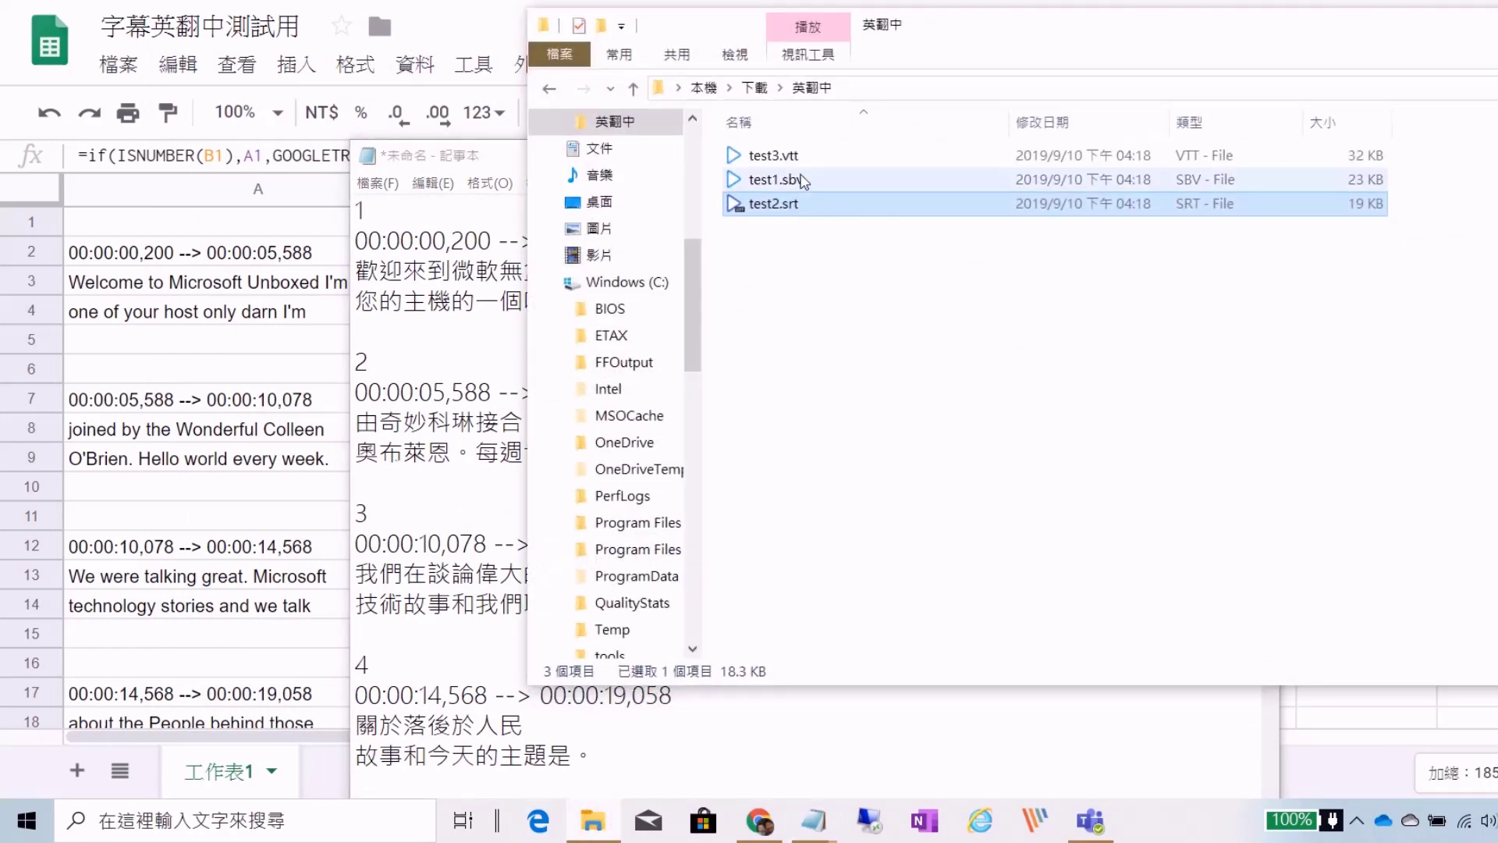
{"action": "double_click", "coordinate": [791, 156]}
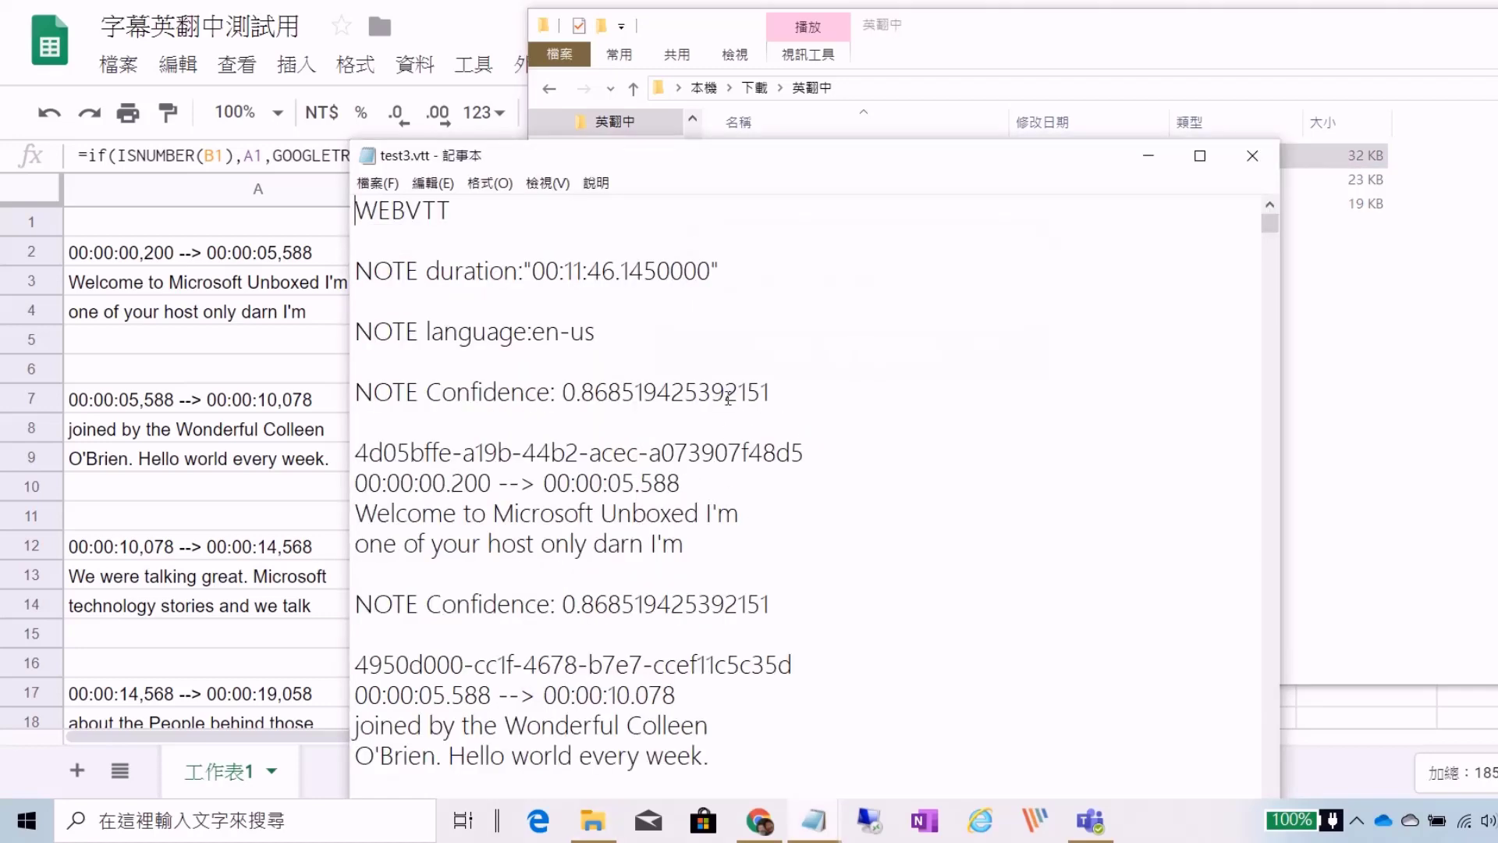
{"action": "scroll", "coordinate": [560, 340], "scroll_direction": "down", "scroll_amount": 6}
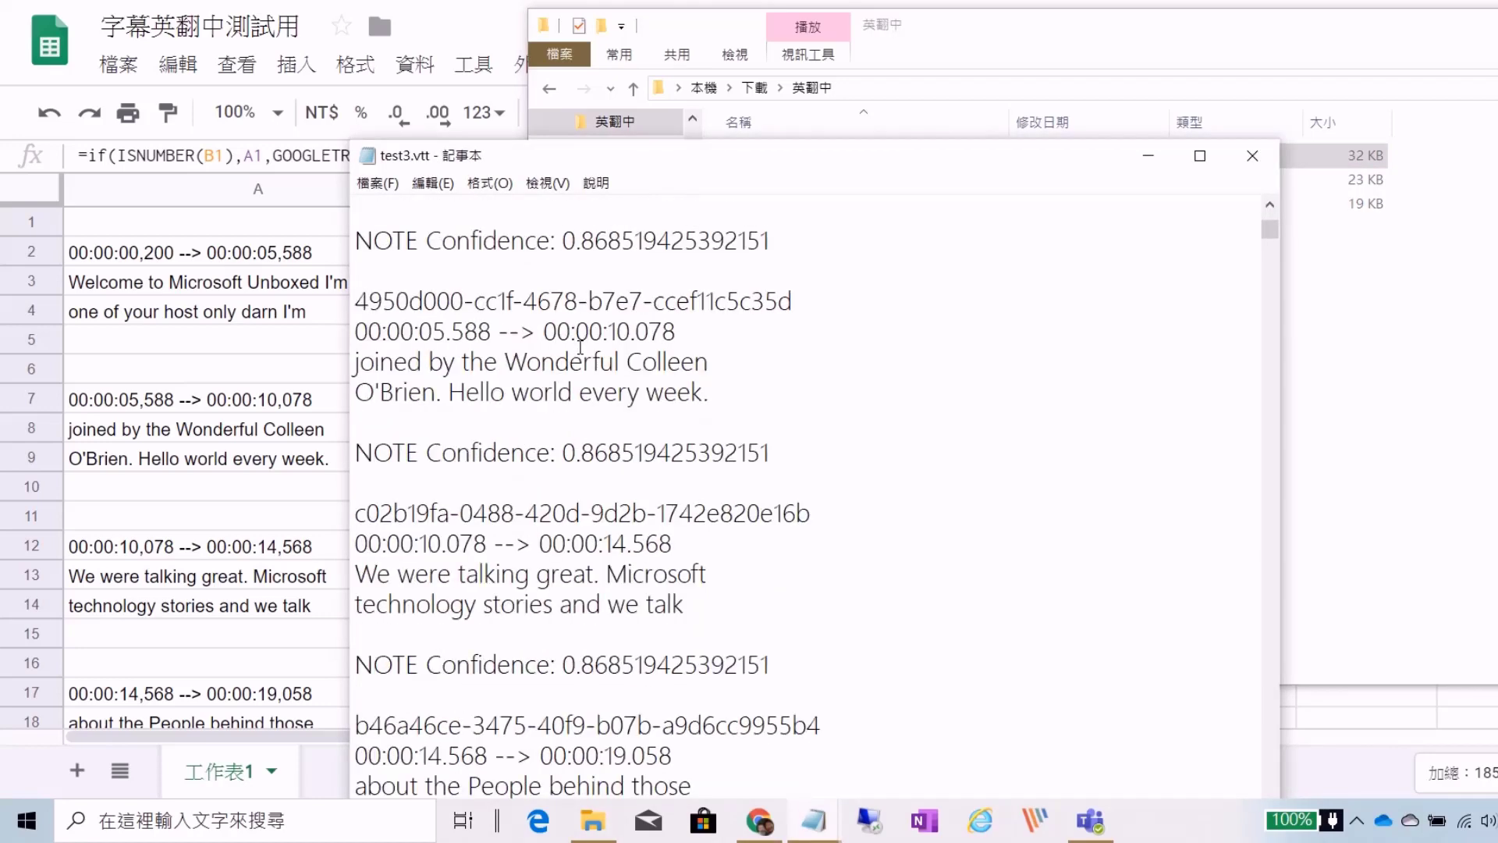
{"action": "scroll", "coordinate": [586, 346], "scroll_direction": "up", "scroll_amount": 6}
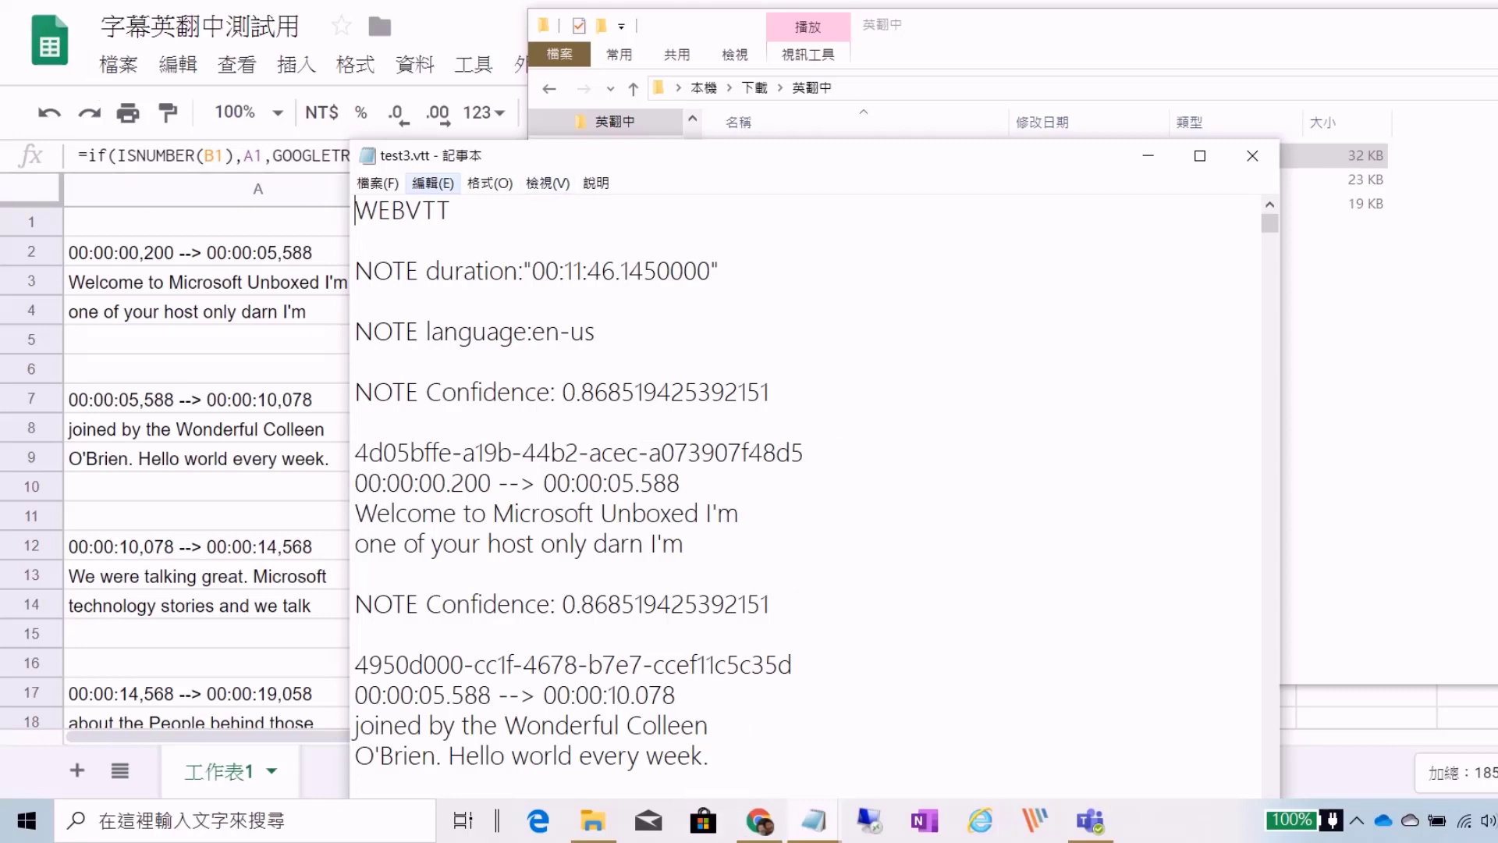
Add a new sheet to the Google Sheets file and copy the entire text of test3.vtt into it from cell A1
{"action": "left_click", "coordinate": [117, 3]}
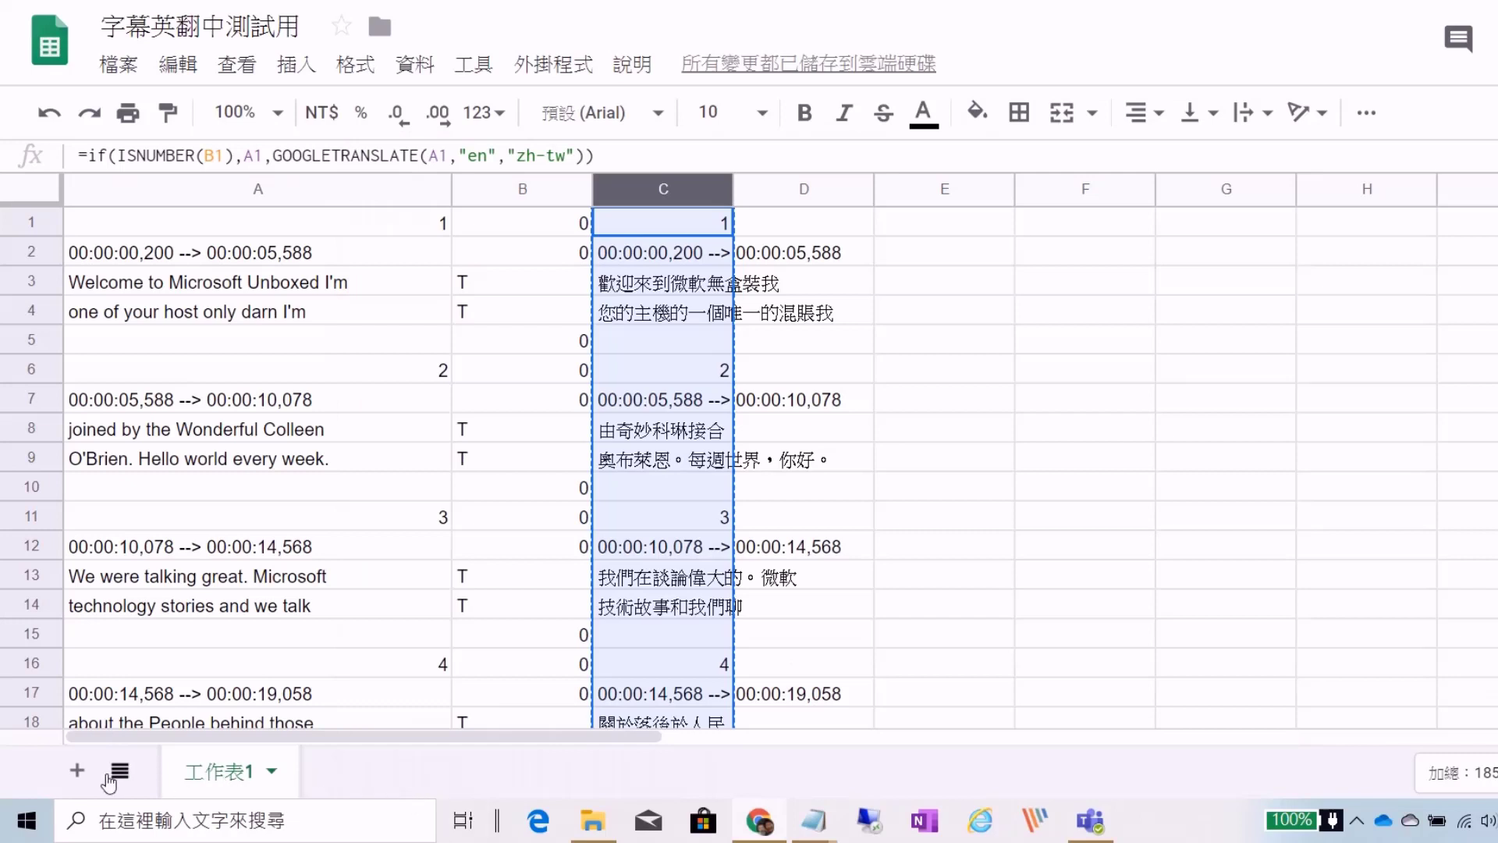
{"action": "left_click", "coordinate": [77, 771]}
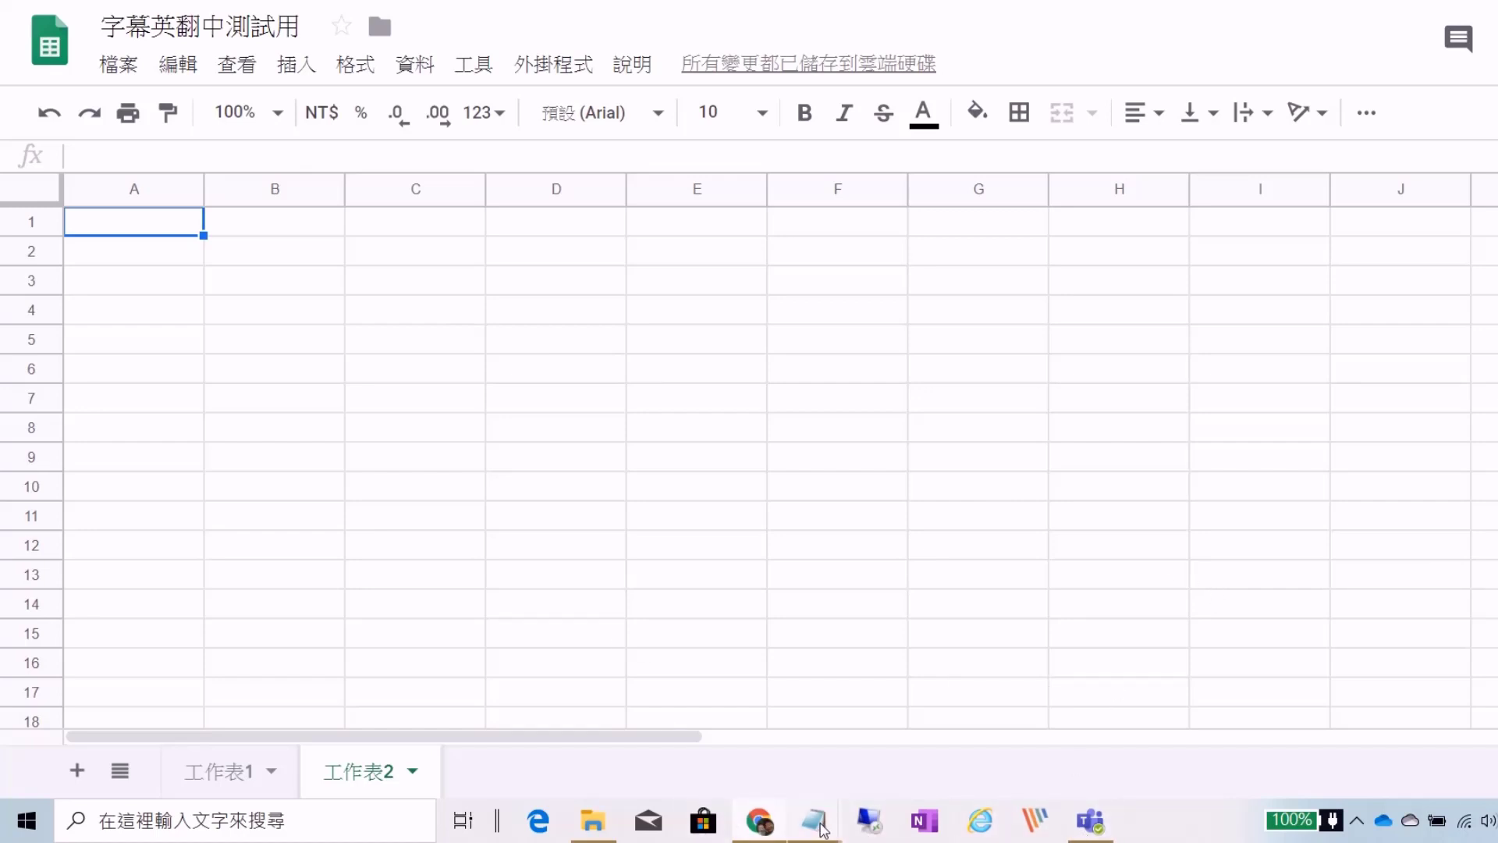
{"action": "mouse_move", "coordinate": [815, 824]}
{"action": "left_click", "coordinate": [681, 655]}
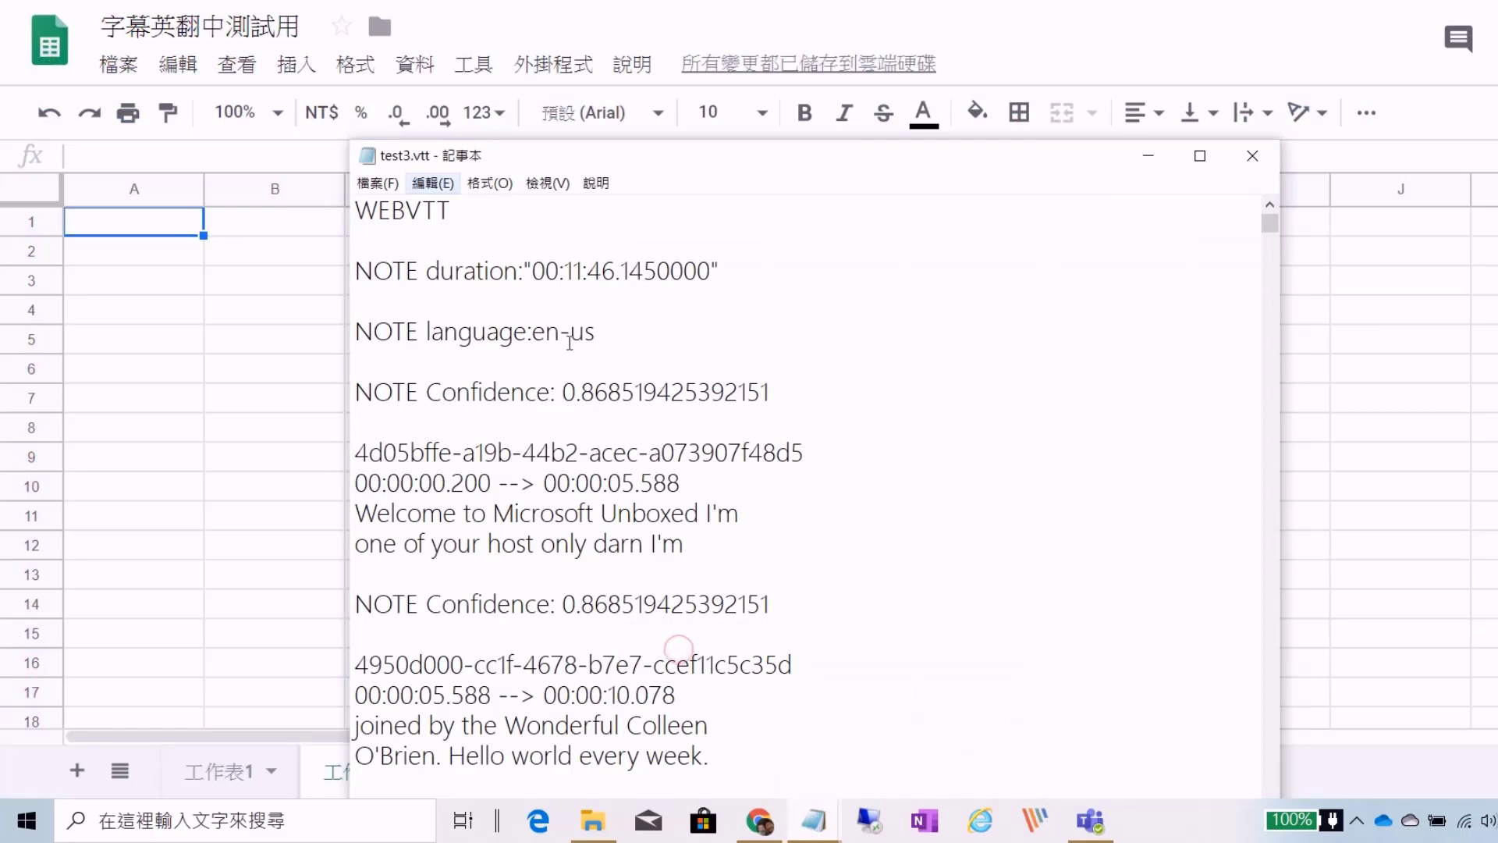
{"action": "key", "text": "ctrl+a"}
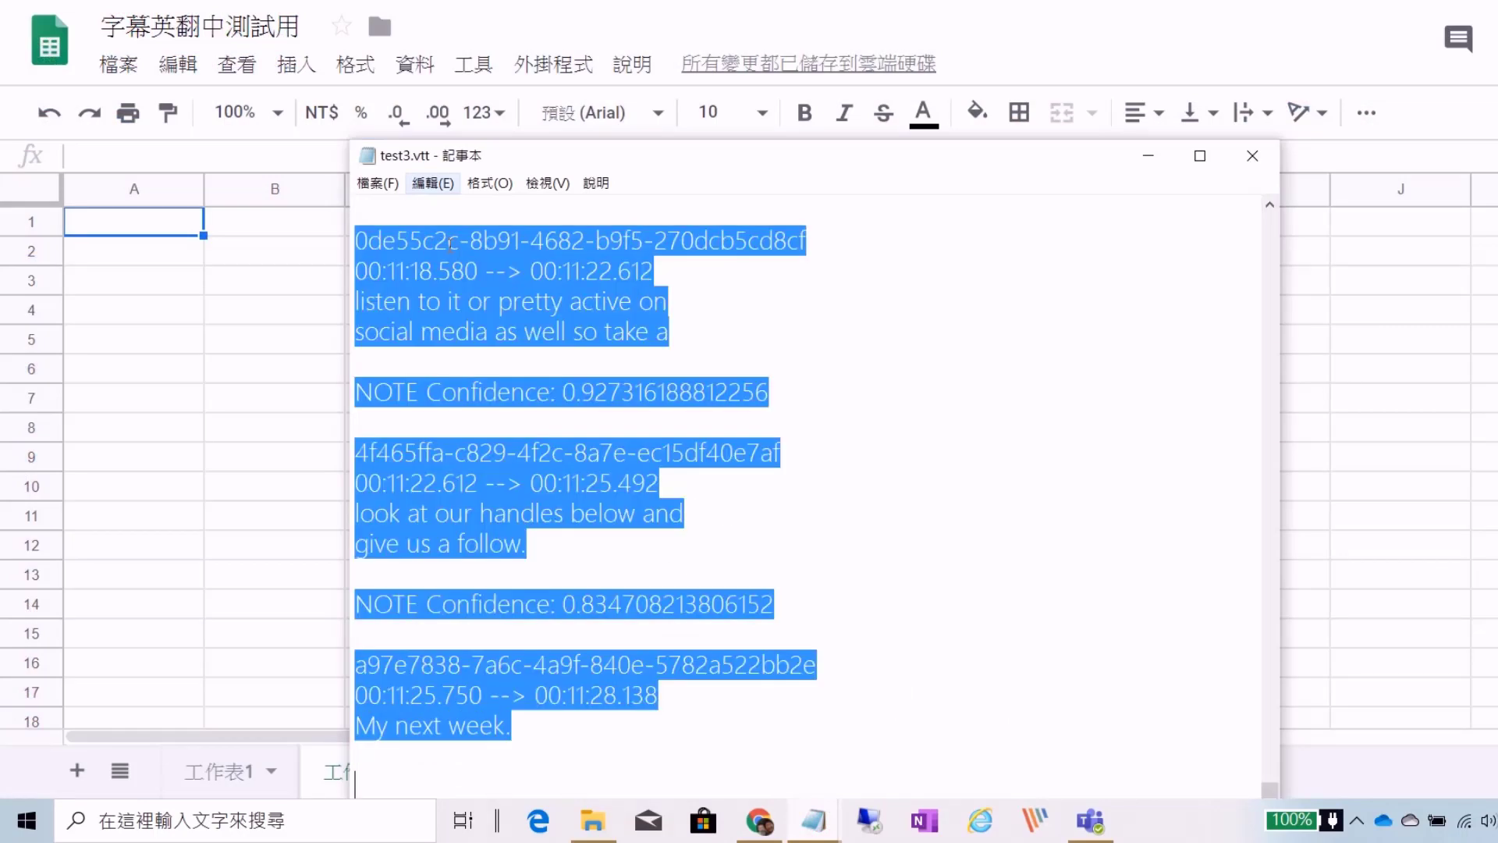
{"action": "left_click", "coordinate": [83, 235]}
{"action": "key", "text": "ctrl+v"}
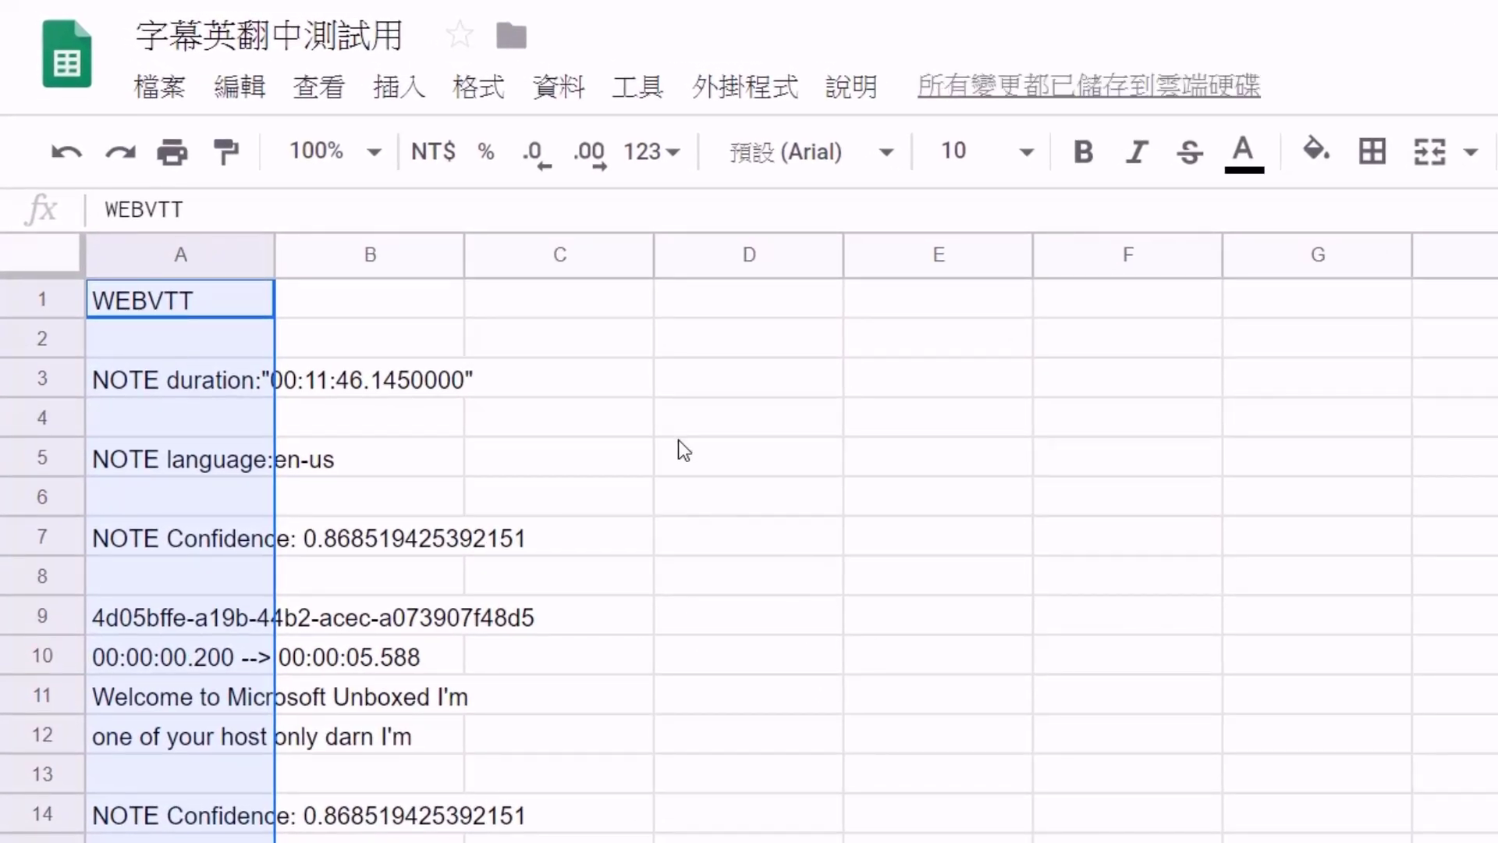
Widen column A of the new sheet until its longest subtitle lines fit inside the column
{"action": "left_click", "coordinate": [378, 298]}
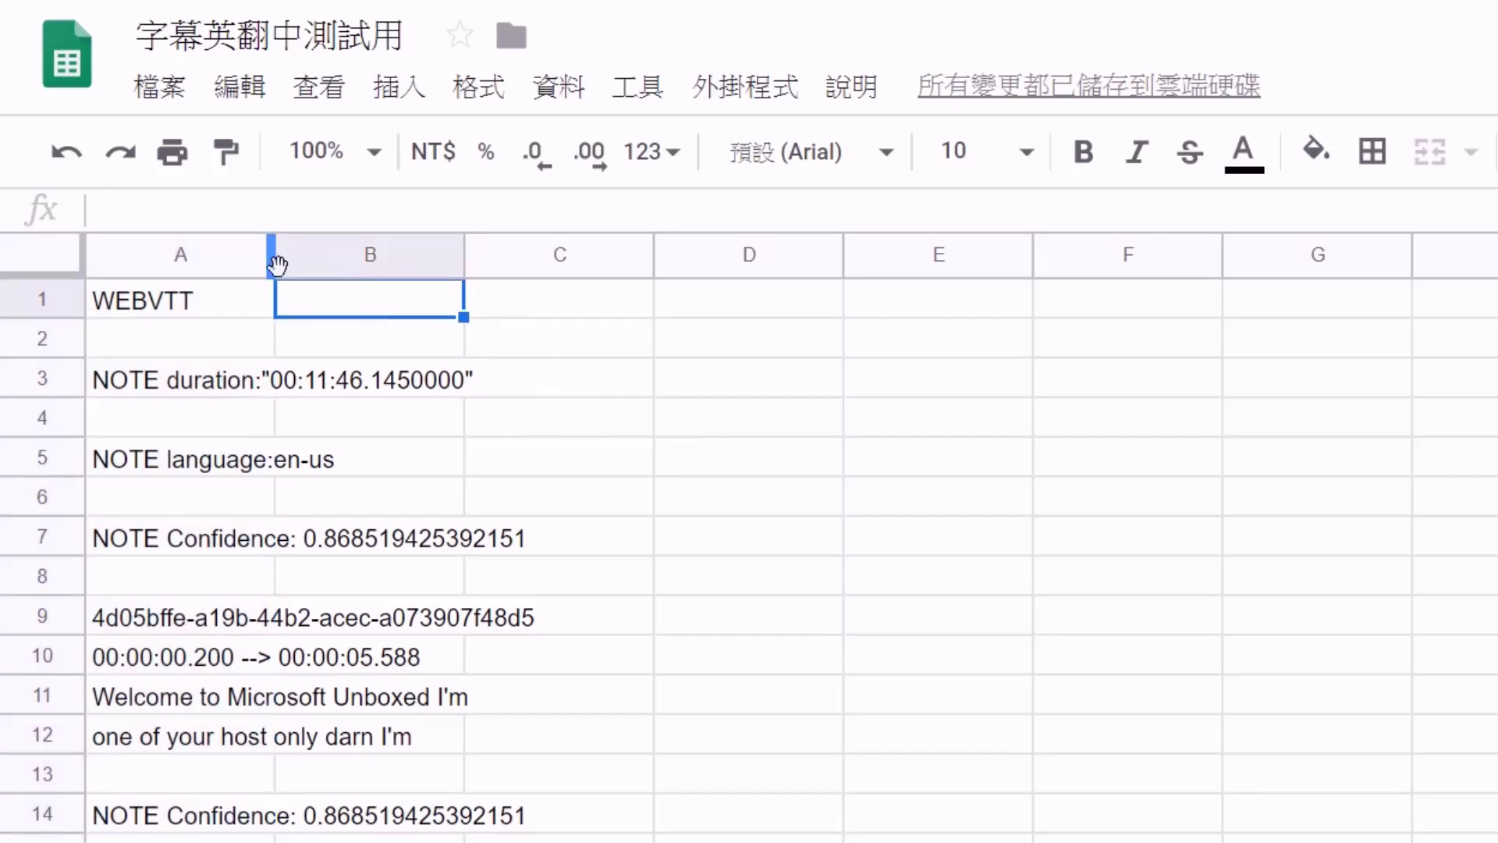
{"action": "left_click_drag", "start_coordinate": [273, 251], "coordinate": [669, 253]}
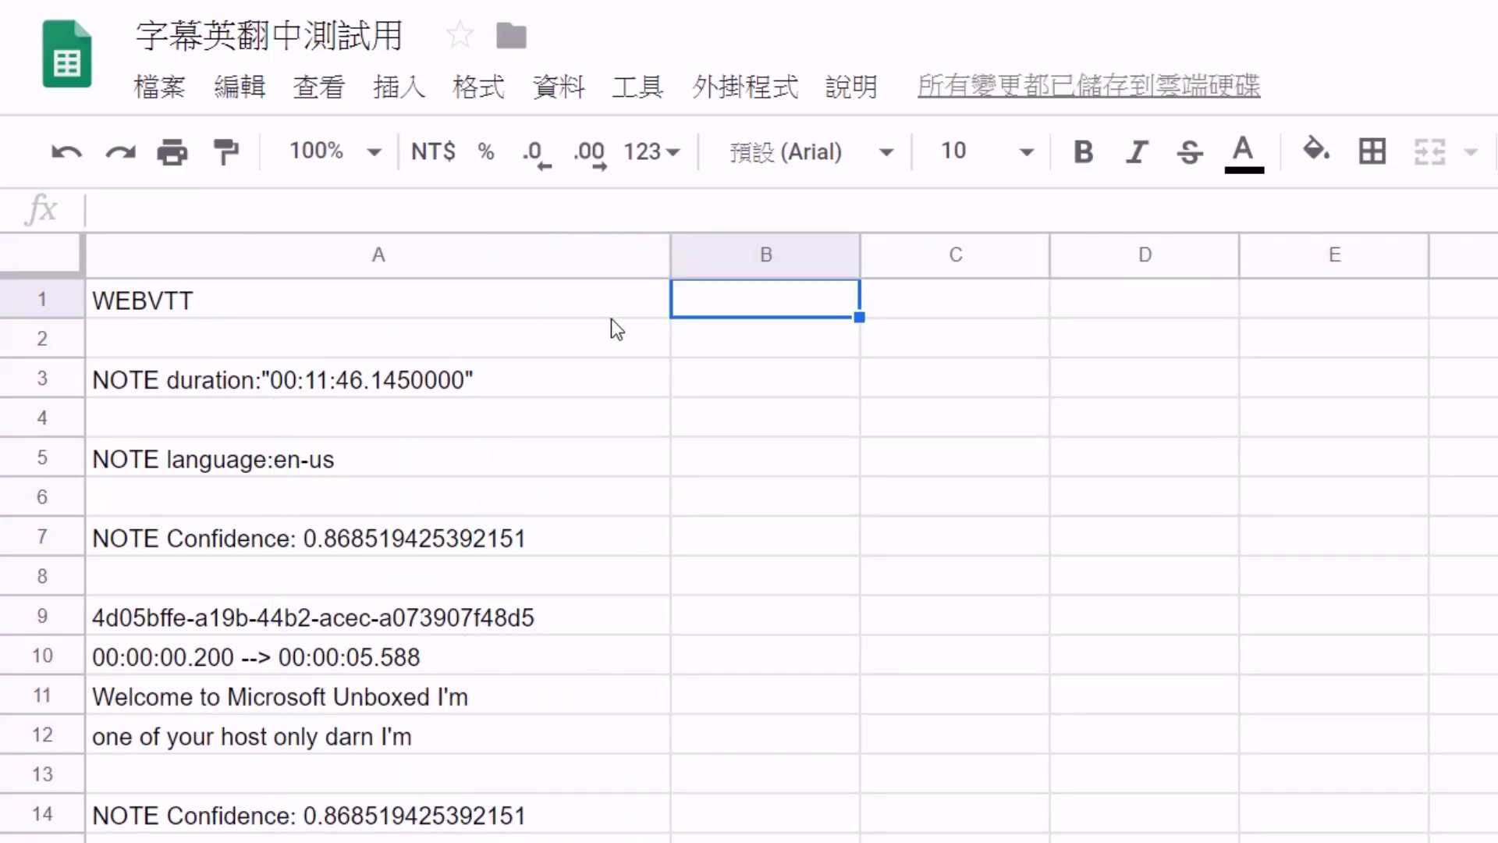
{"action": "left_click", "coordinate": [745, 350]}
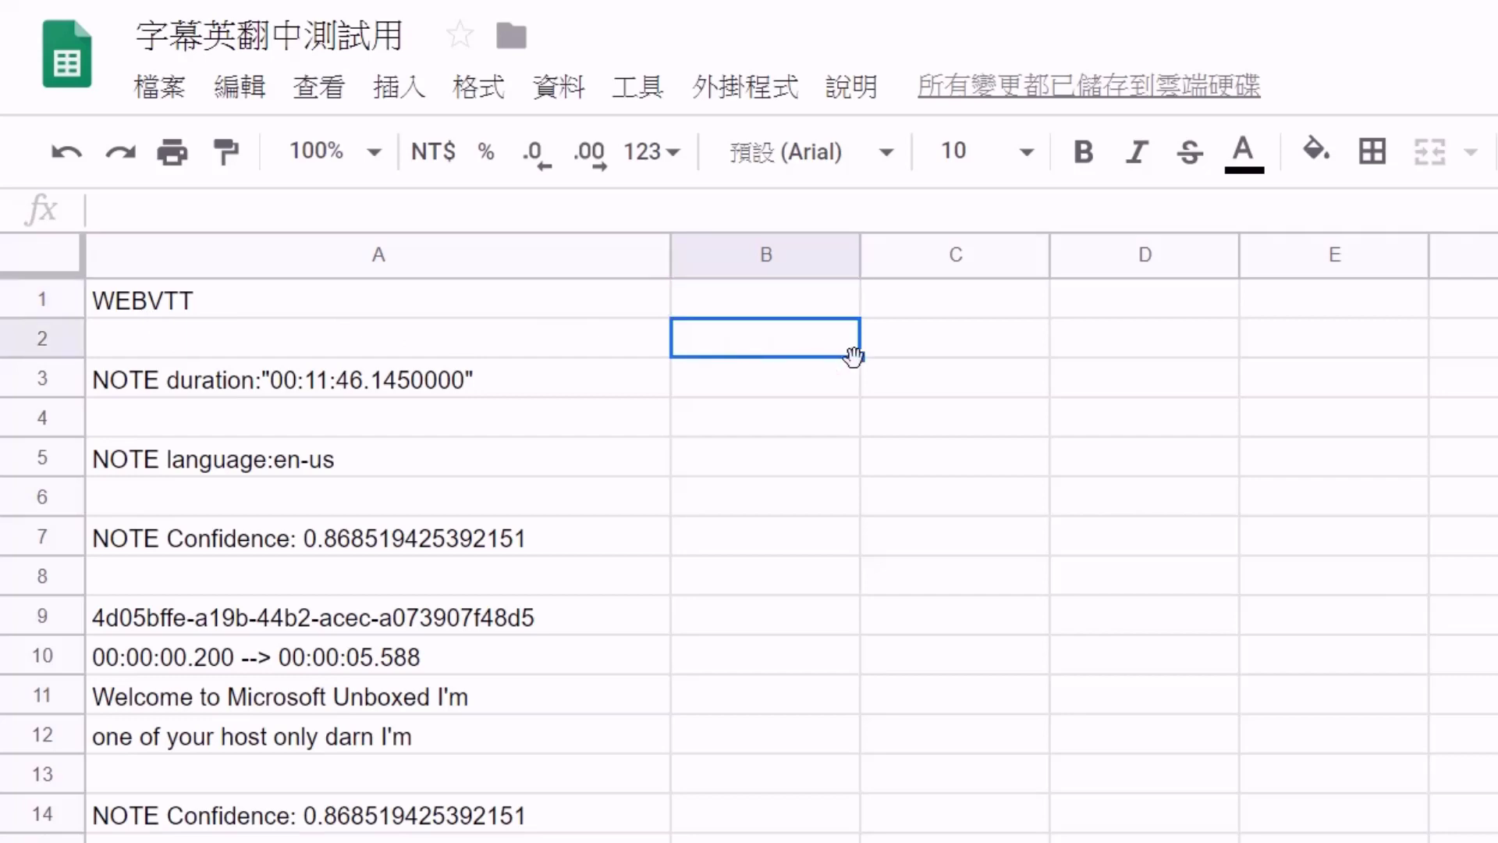
Switch to the untitled Notepad notes and copy formula 語法1 from the section for translating .vtt files in Office 365 Stream format
{"action": "mouse_move", "coordinate": [813, 819]}
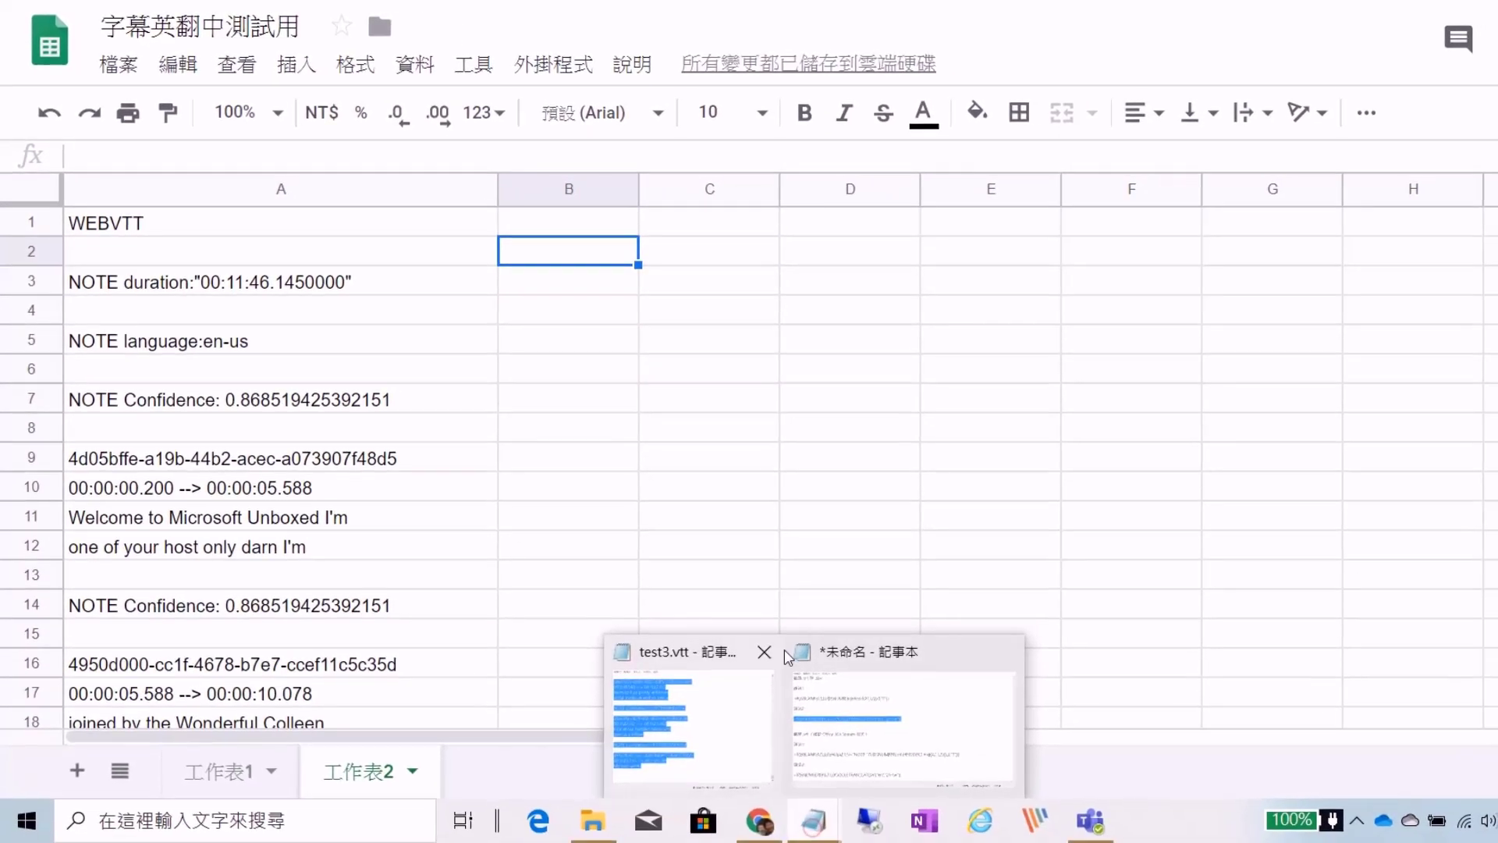
{"action": "left_click", "coordinate": [849, 694]}
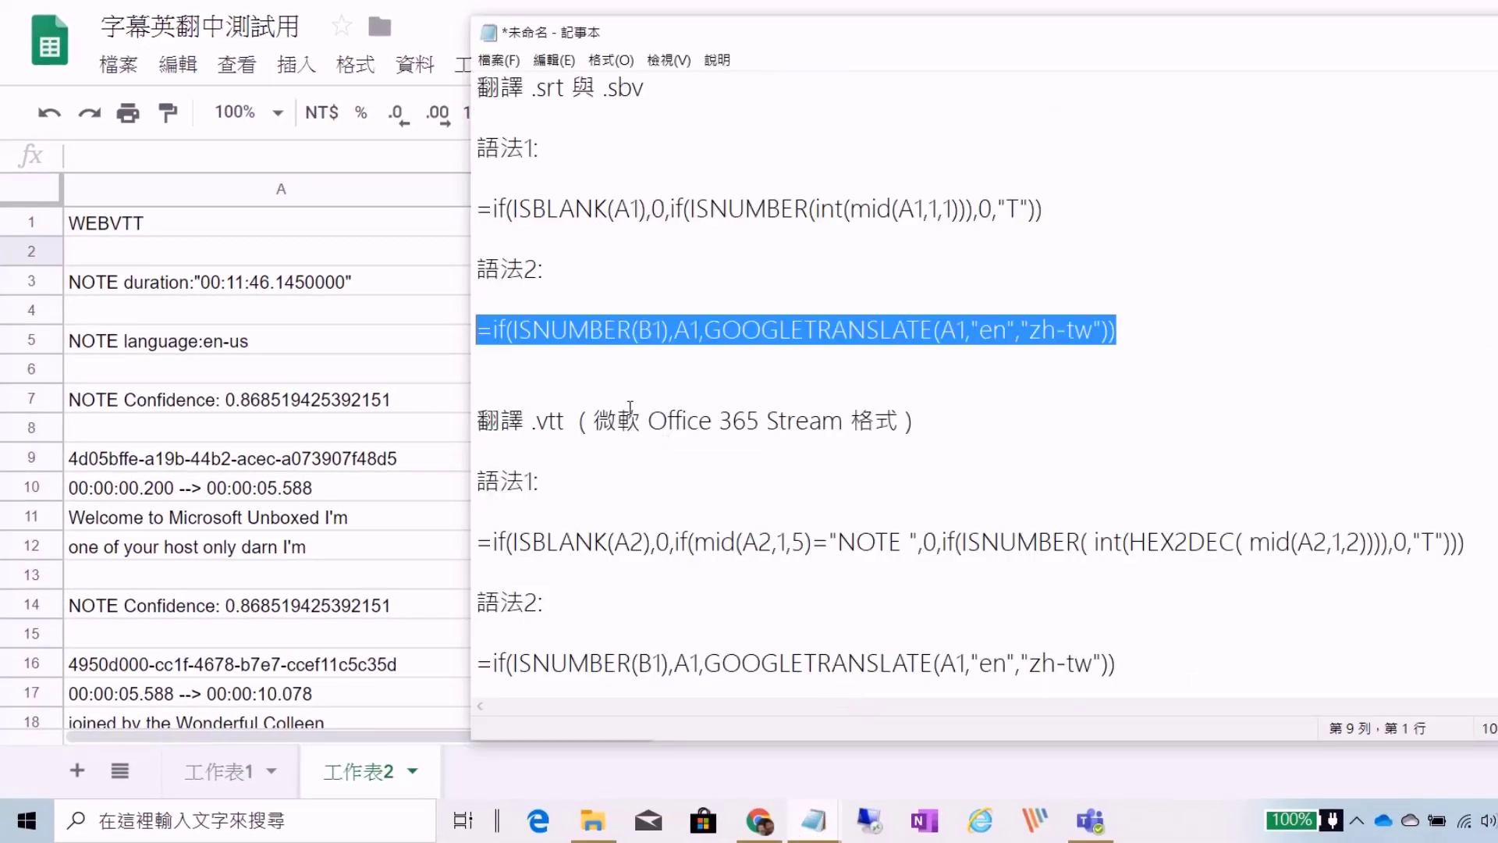
{"action": "left_click", "coordinate": [582, 445]}
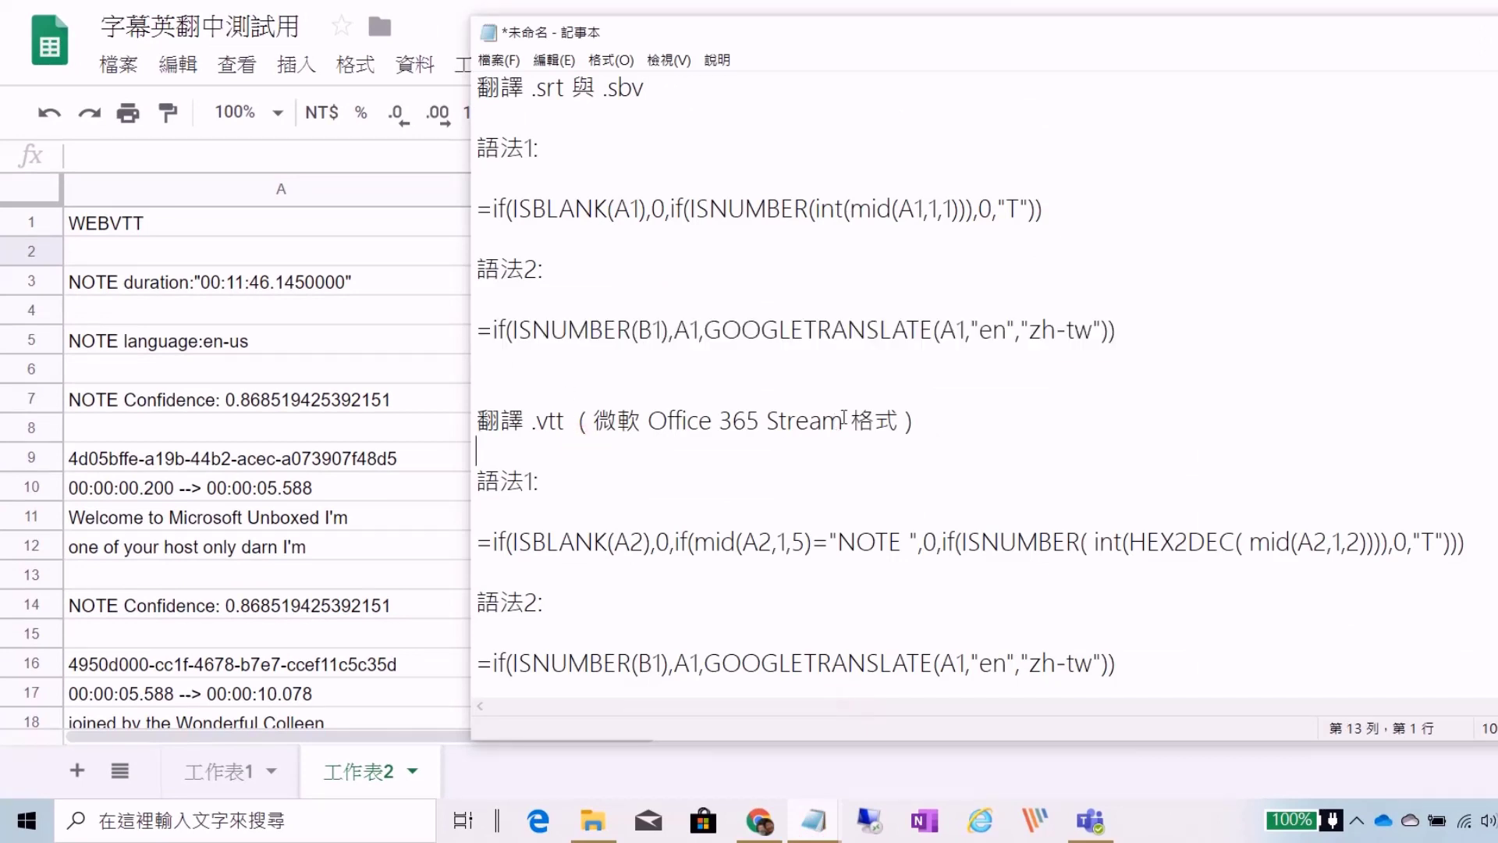
{"action": "left_click_drag", "start_coordinate": [917, 419], "coordinate": [474, 422]}
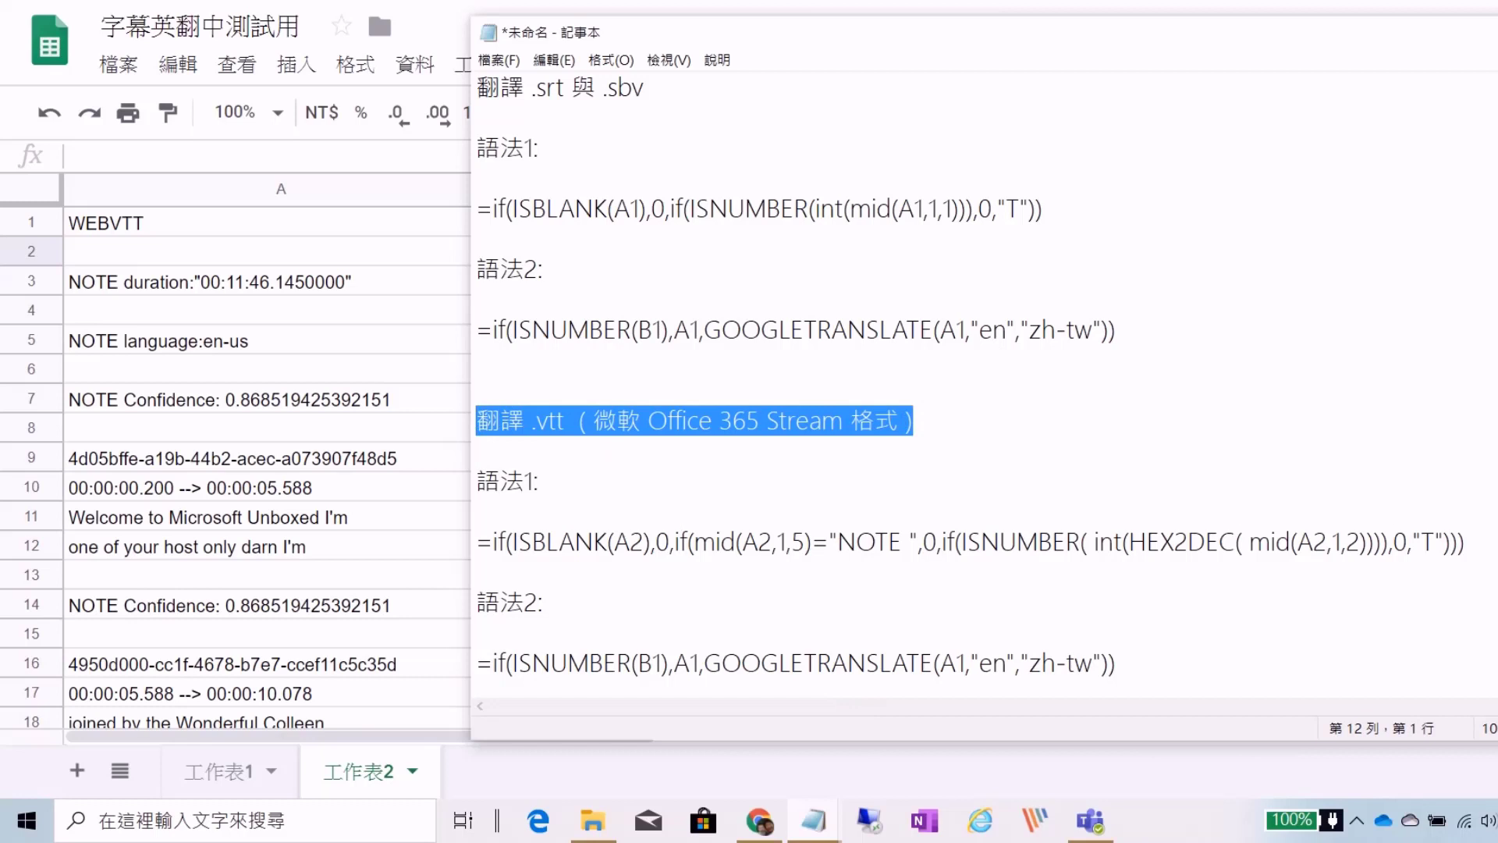
{"action": "left_click_drag", "start_coordinate": [1486, 550], "coordinate": [475, 546]}
{"action": "key", "text": "ctrl+c"}
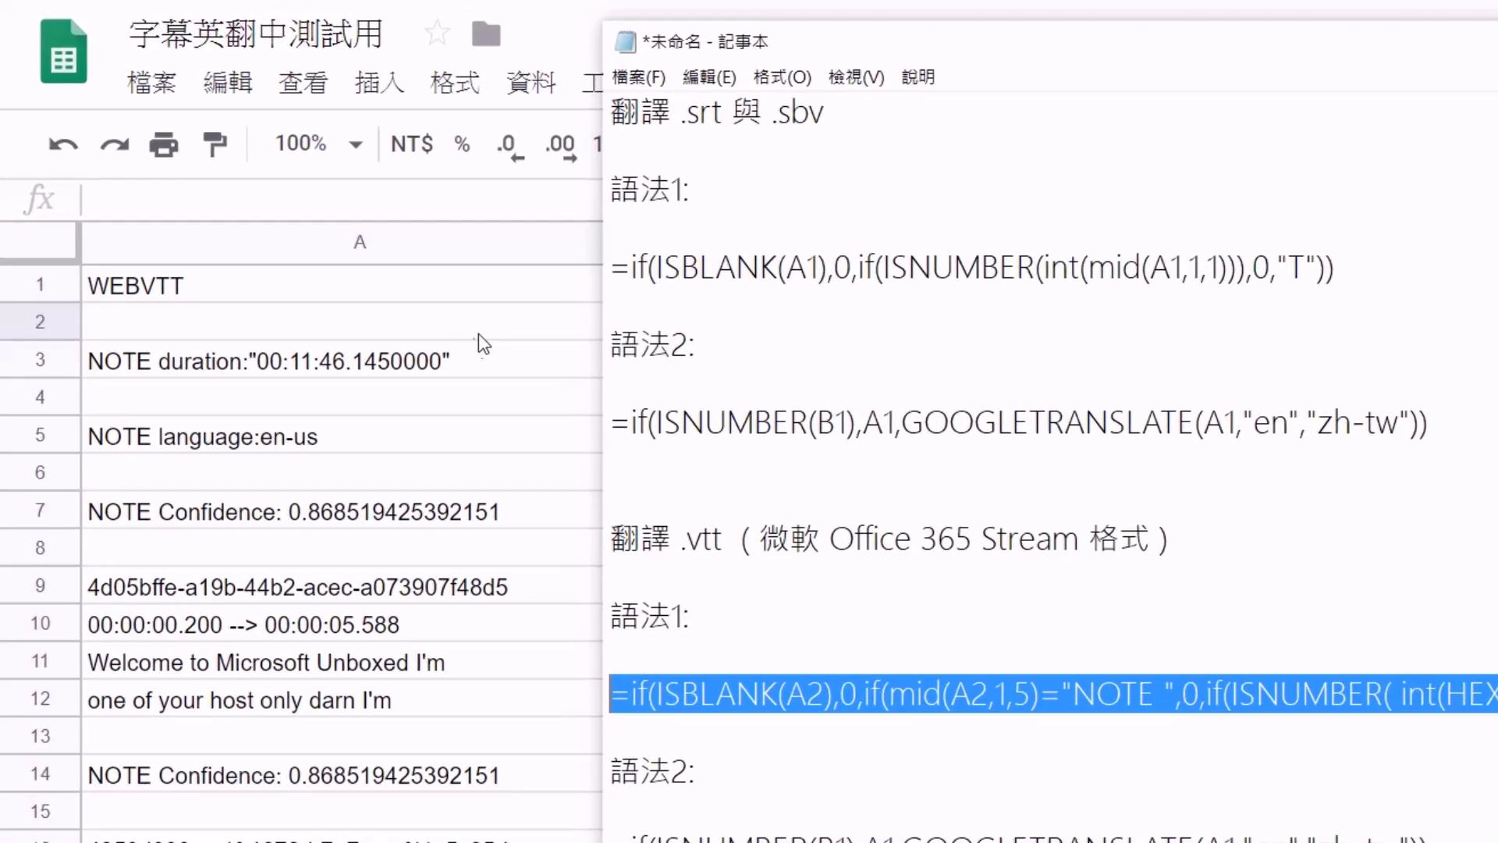
In Google Sheets, enter the copied formula =if(ISBLANK(A2),0,if(mid(A2,1,5)="NOTE ",0,if(ISNUMBER( int(HEX2DEC( mid(A2,1,2)))),0,"T"))) in cell B2 of 工作表2
{"action": "left_click", "coordinate": [379, 251]}
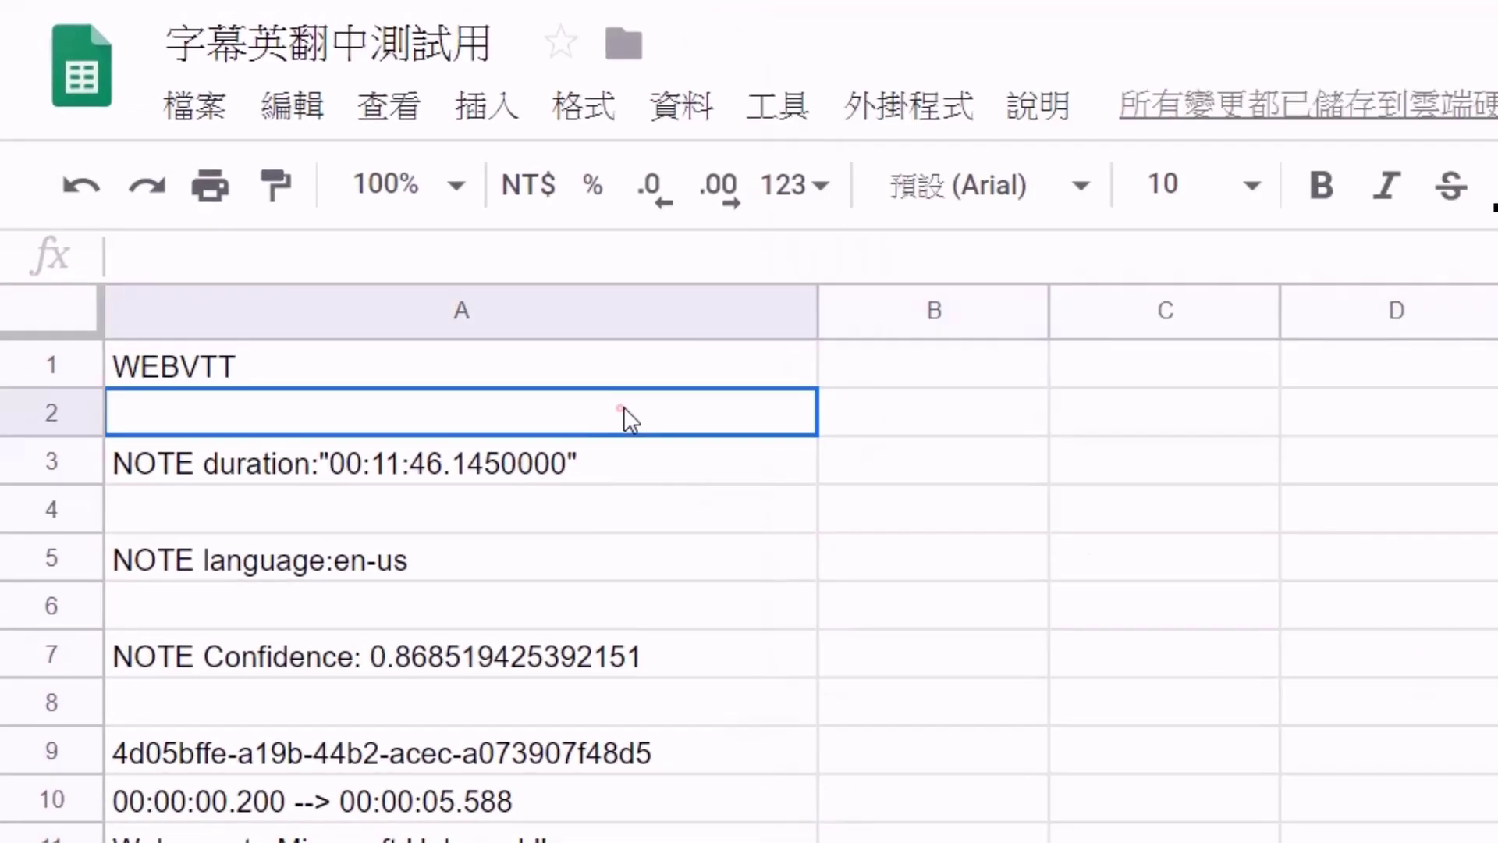
{"action": "left_click", "coordinate": [547, 253]}
{"action": "left_click", "coordinate": [596, 256]}
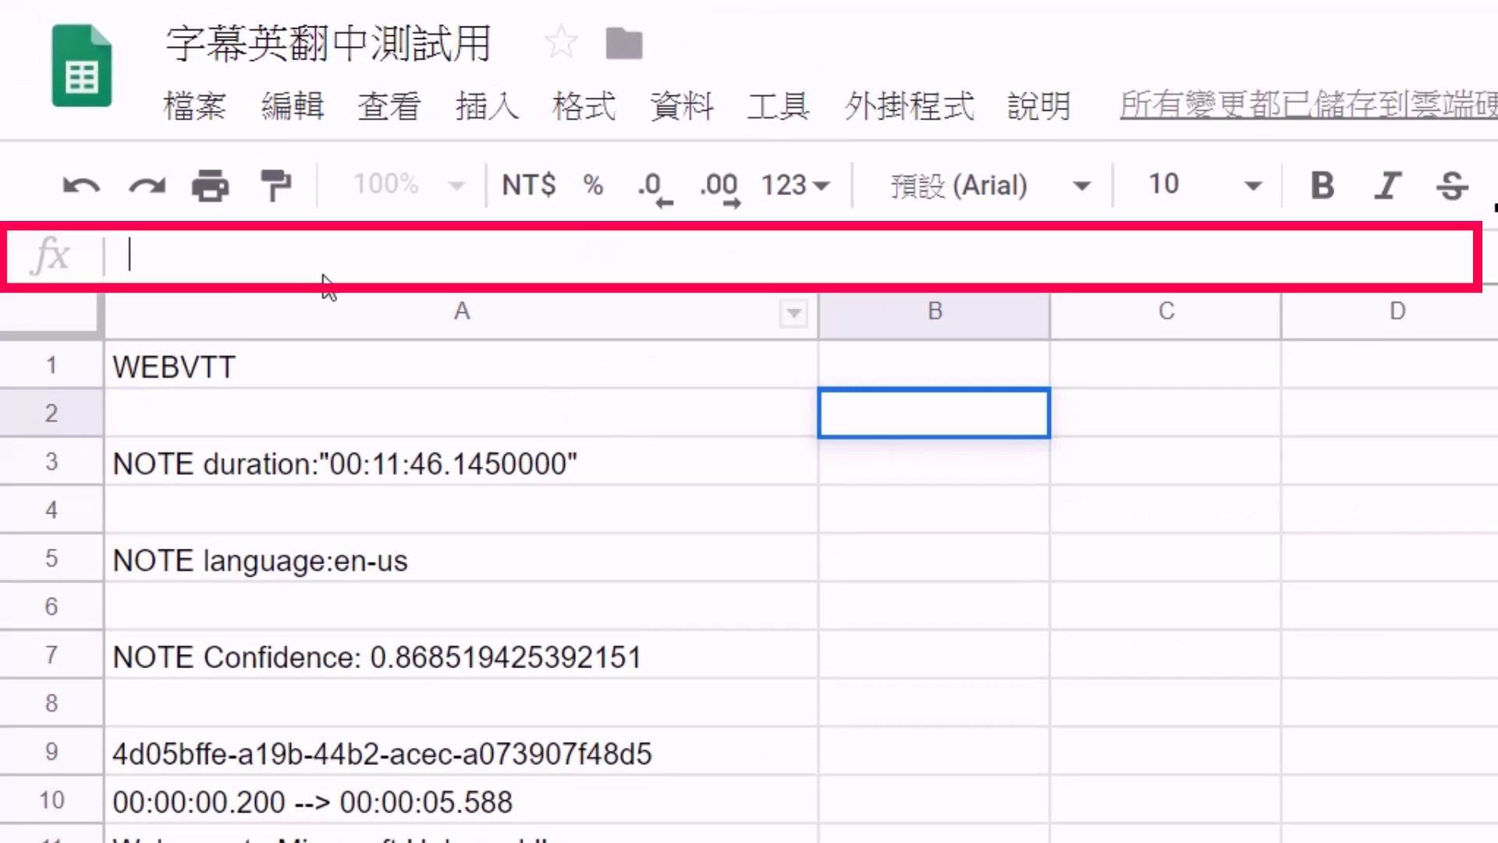
{"action": "key", "text": "ctrl+v"}
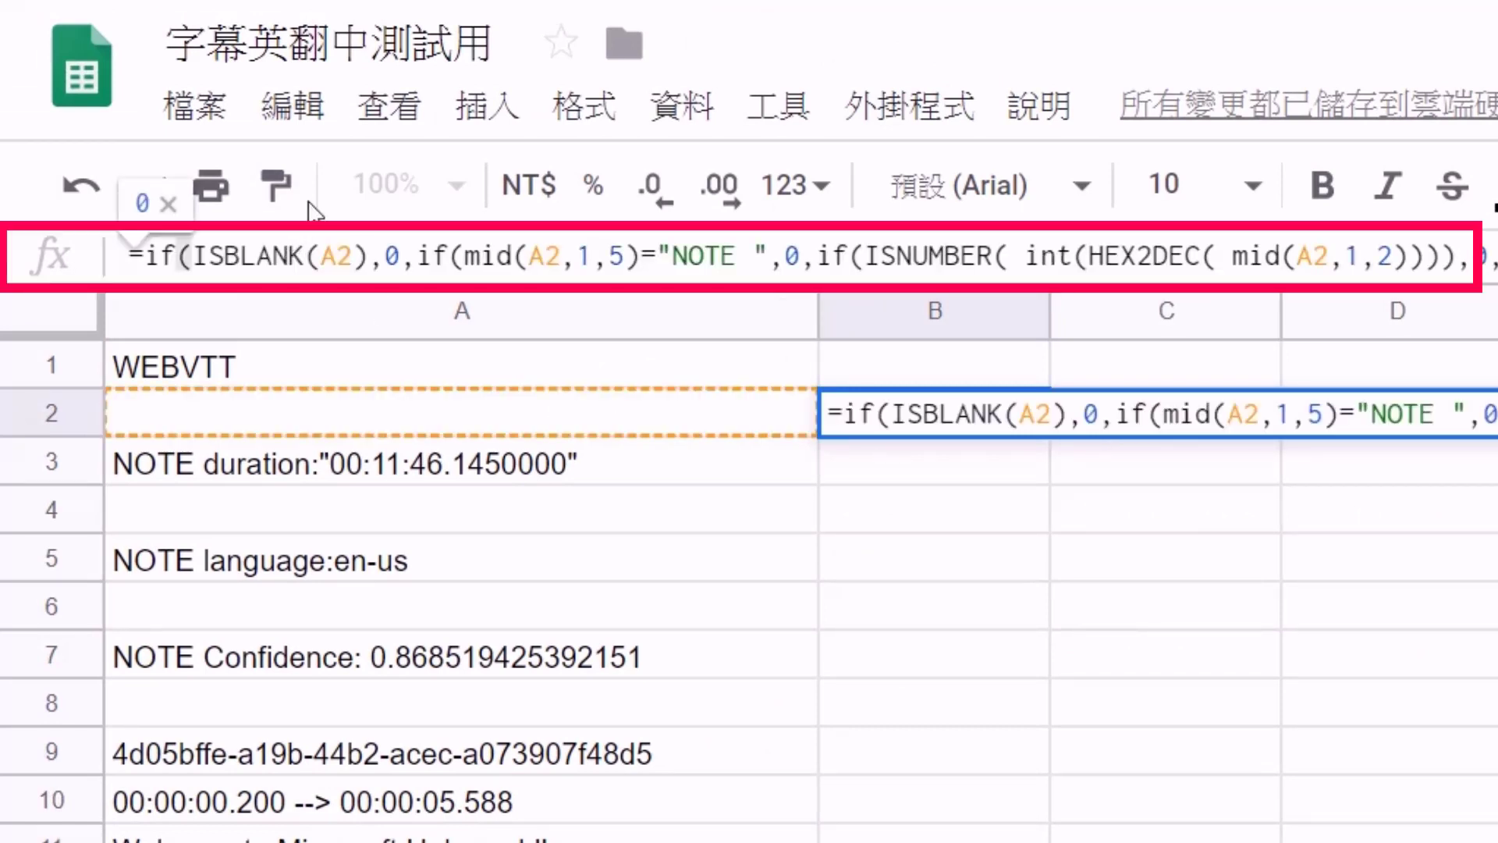
{"action": "key", "text": "Return"}
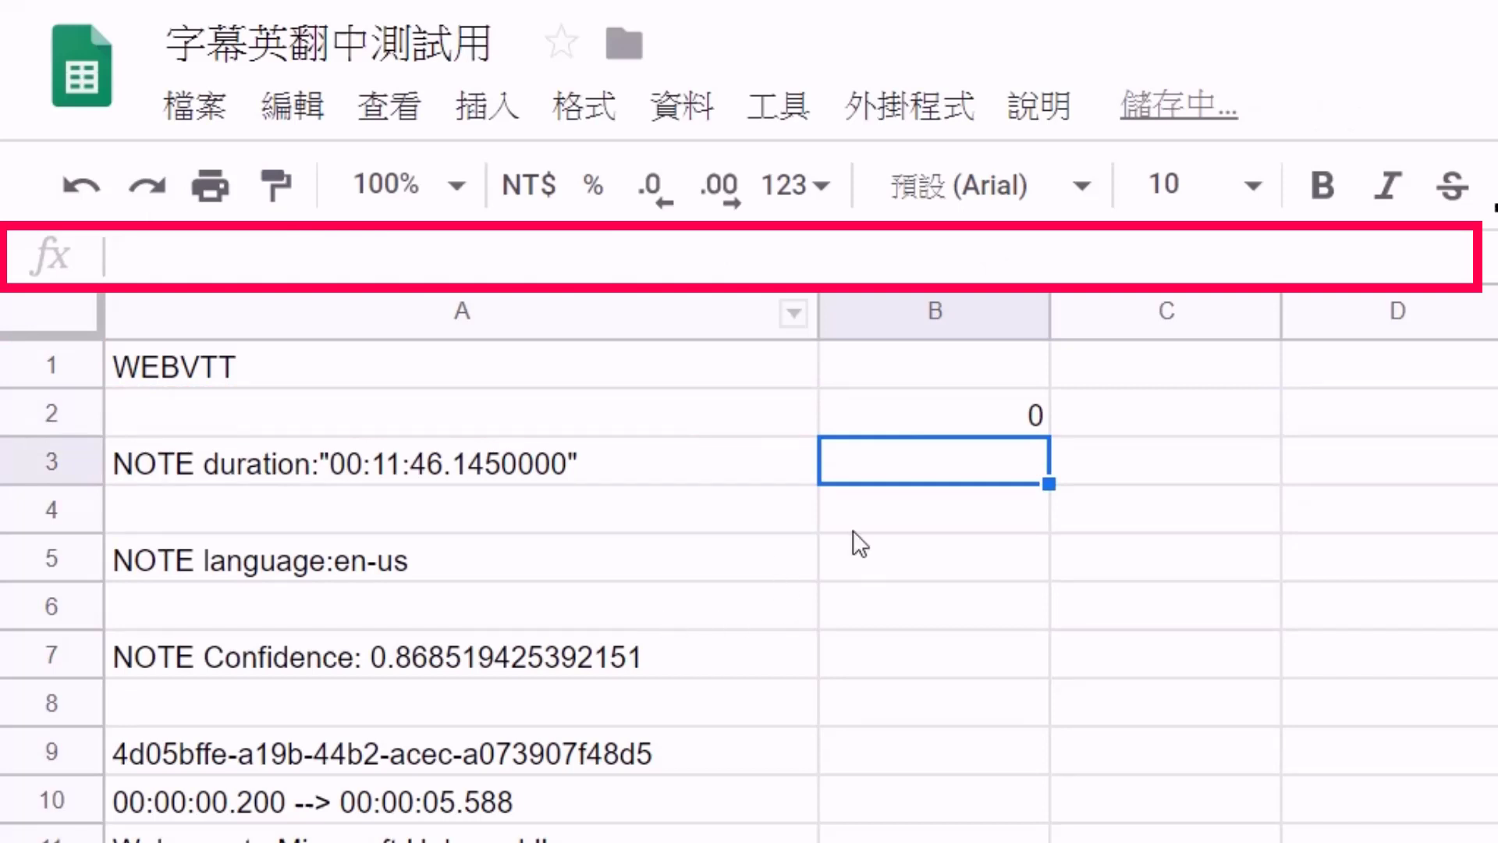
Enter 0 in cell B1 beside WEBVTT and fill the B2 formula down column B to the last subtitle line
{"action": "left_click", "coordinate": [964, 369]}
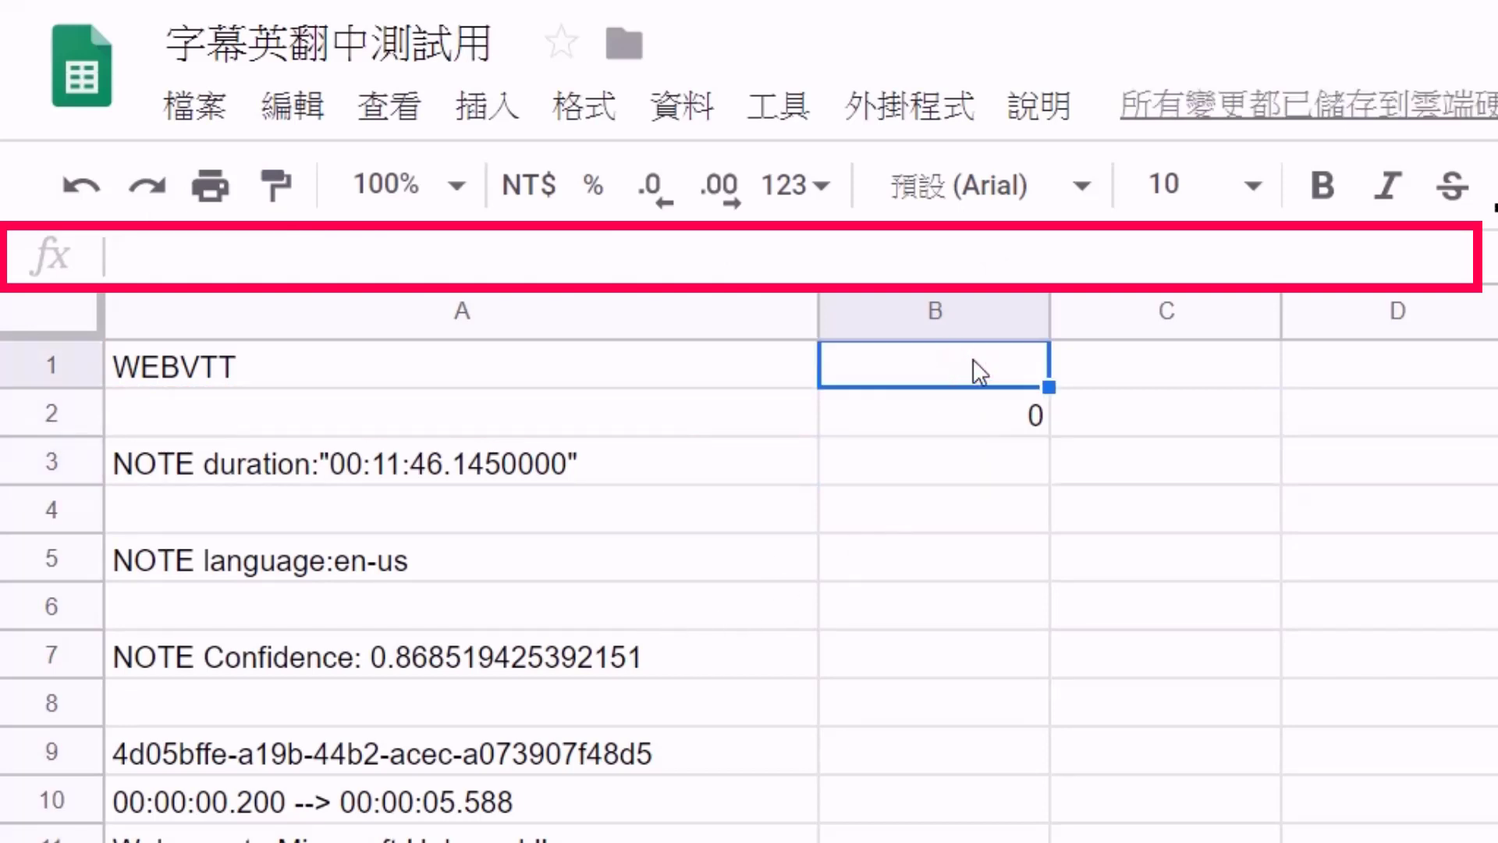
{"action": "type", "text": "0"}
{"action": "left_click", "coordinate": [984, 418]}
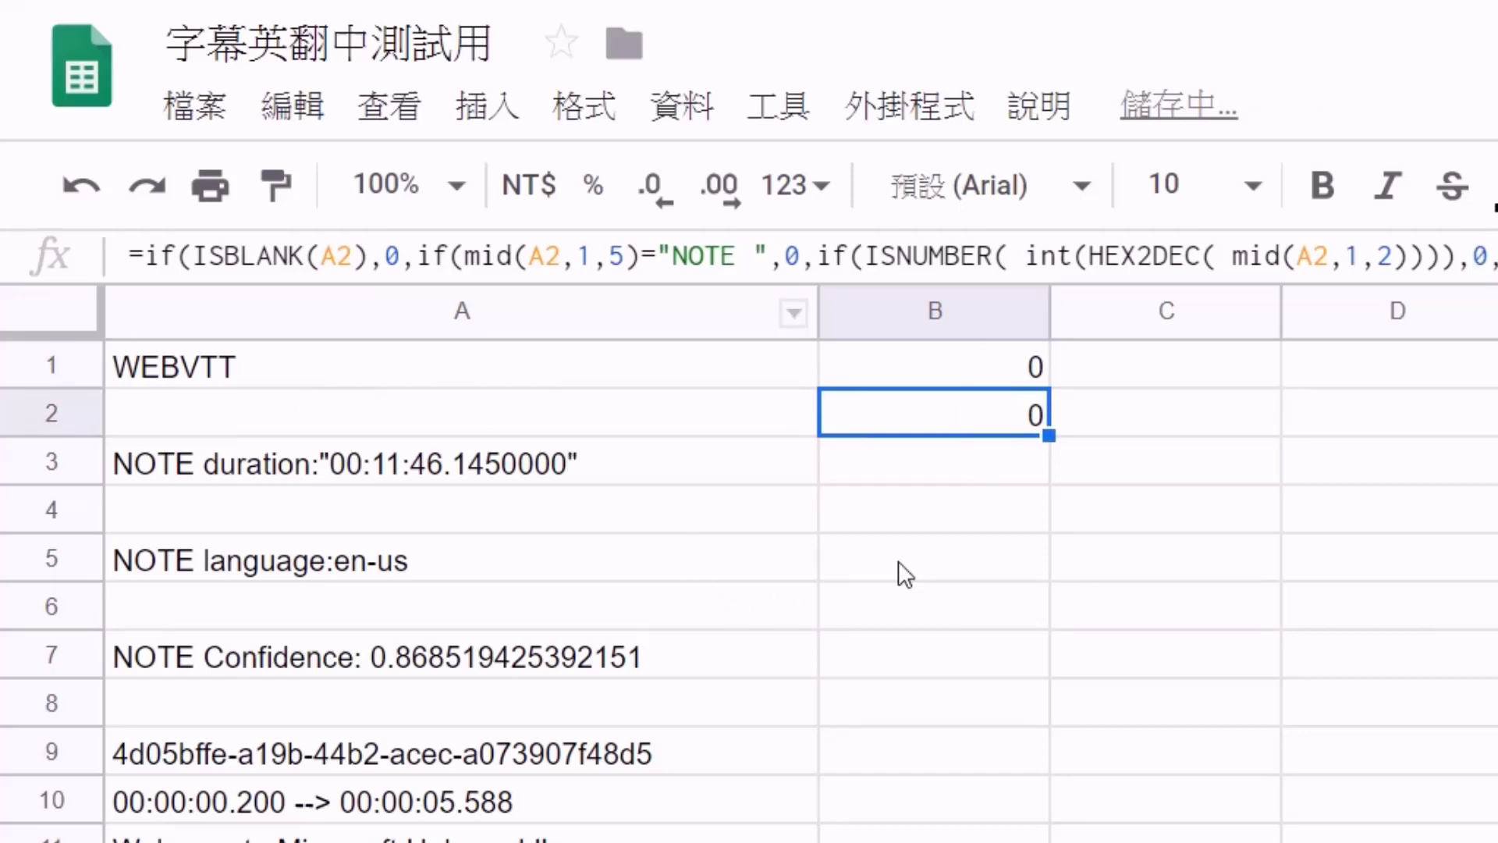
{"action": "double_click", "coordinate": [1048, 437]}
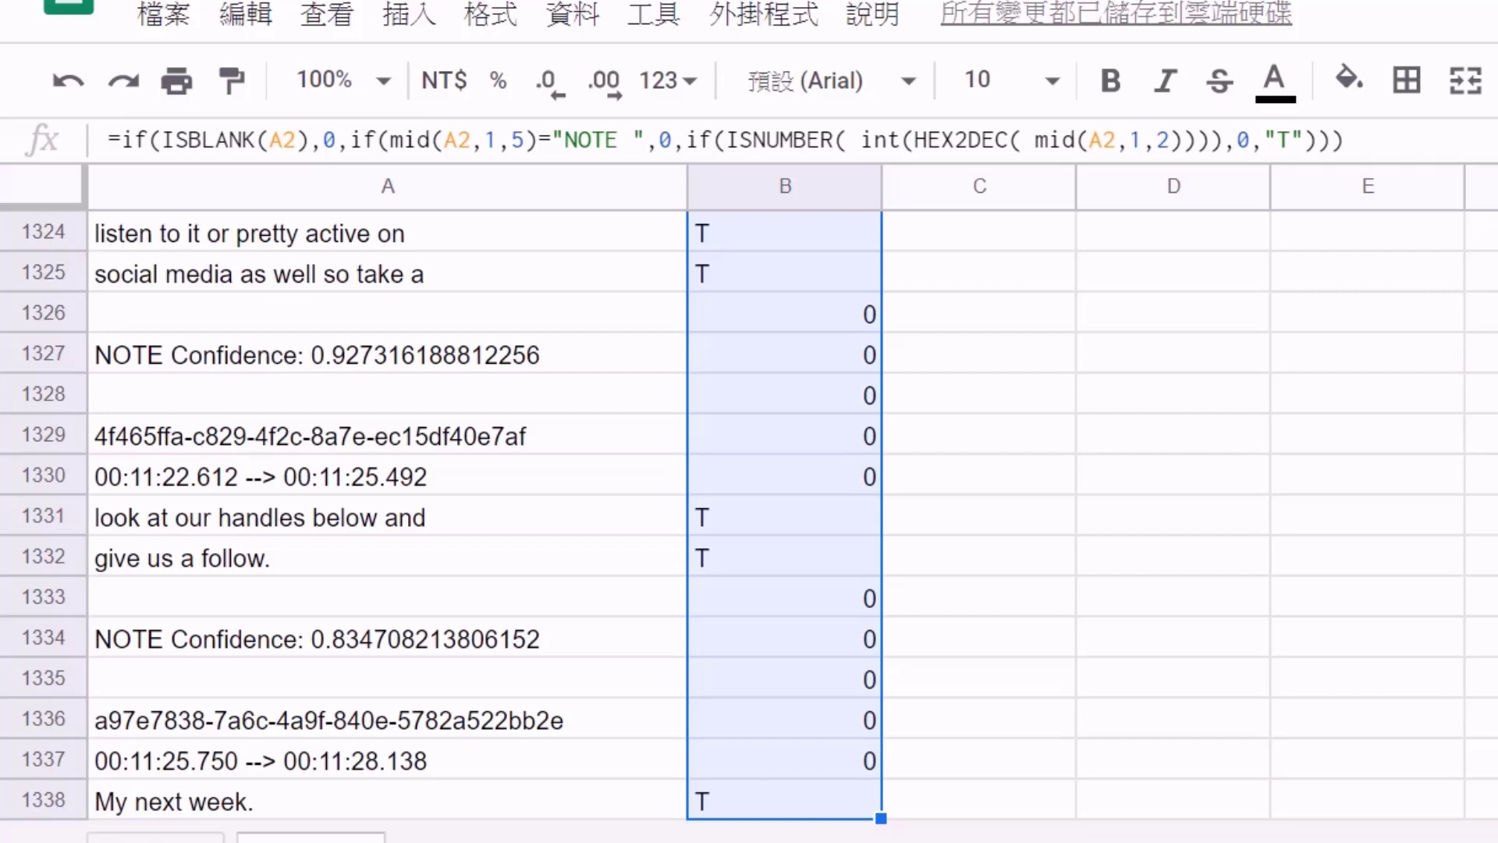
Compare the column B flags in the first rows with the NOTE, ID, timestamp and subtitle lines in column A
{"action": "left_click", "coordinate": [722, 324]}
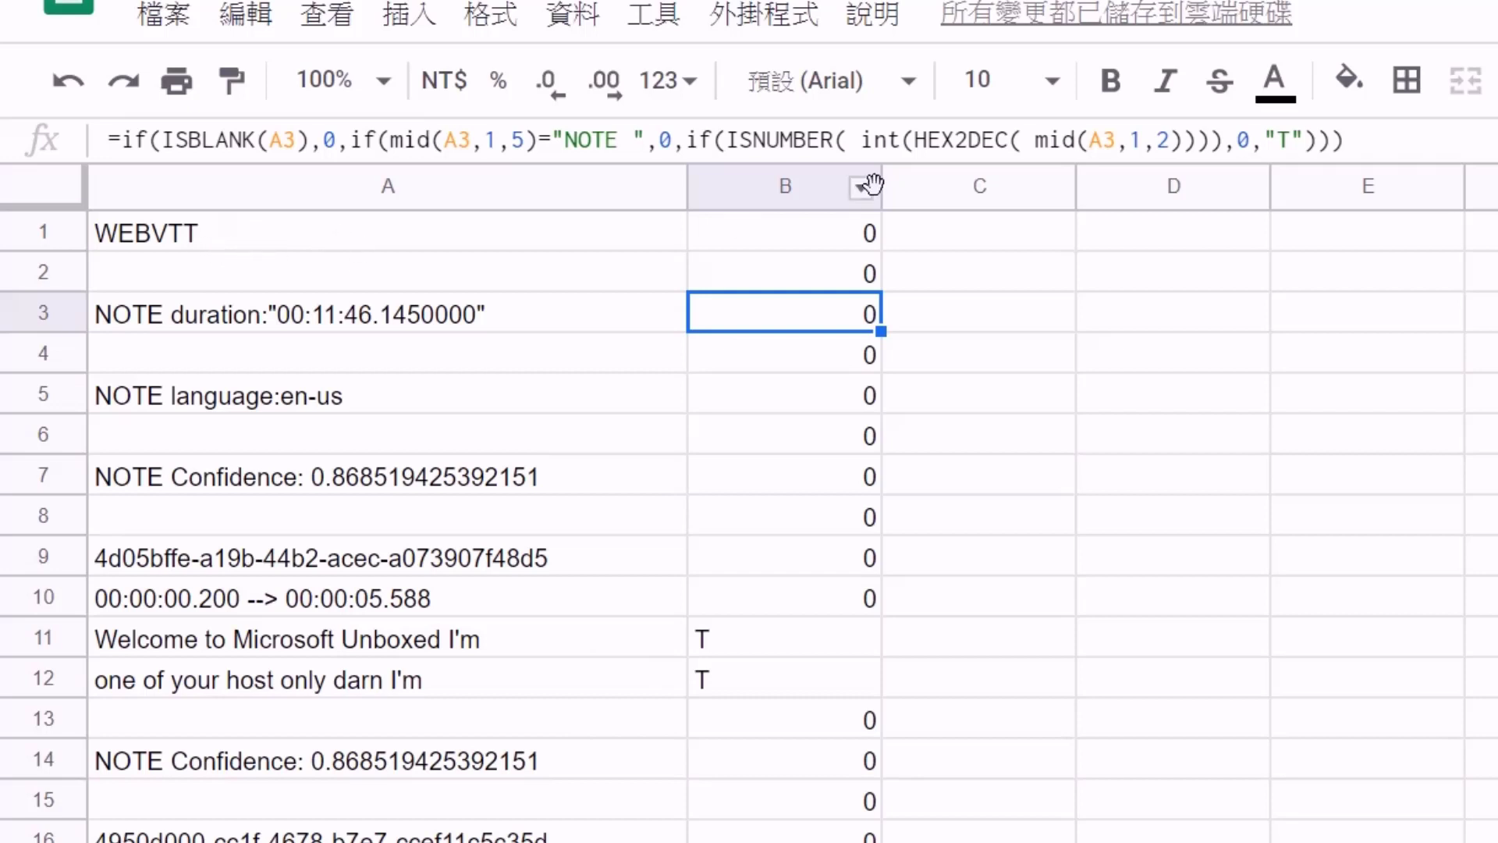
{"action": "left_click", "coordinate": [800, 275]}
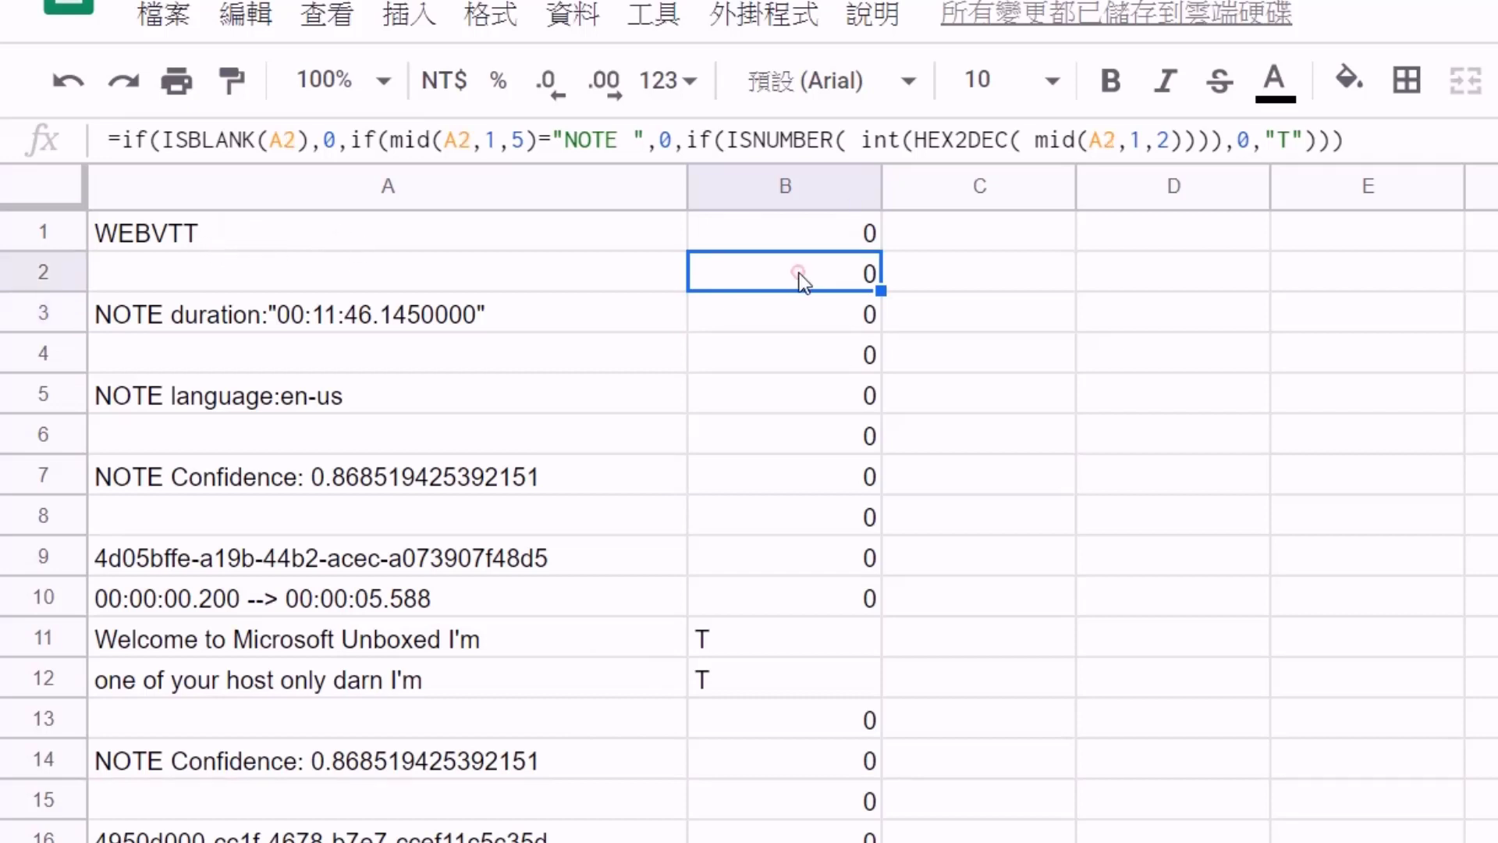
{"action": "left_click", "coordinate": [784, 325]}
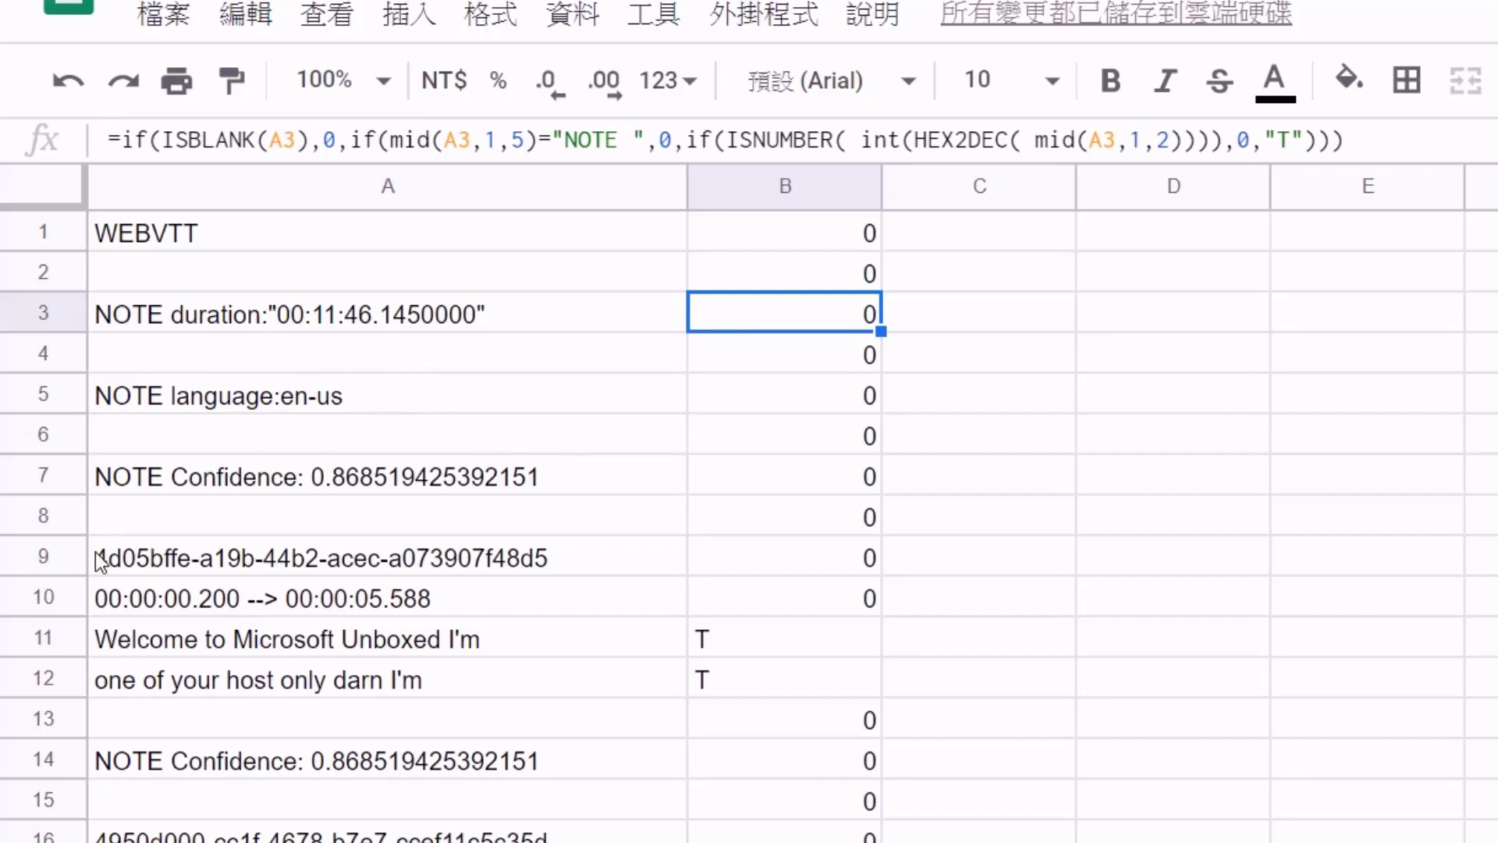
{"action": "left_click", "coordinate": [139, 599]}
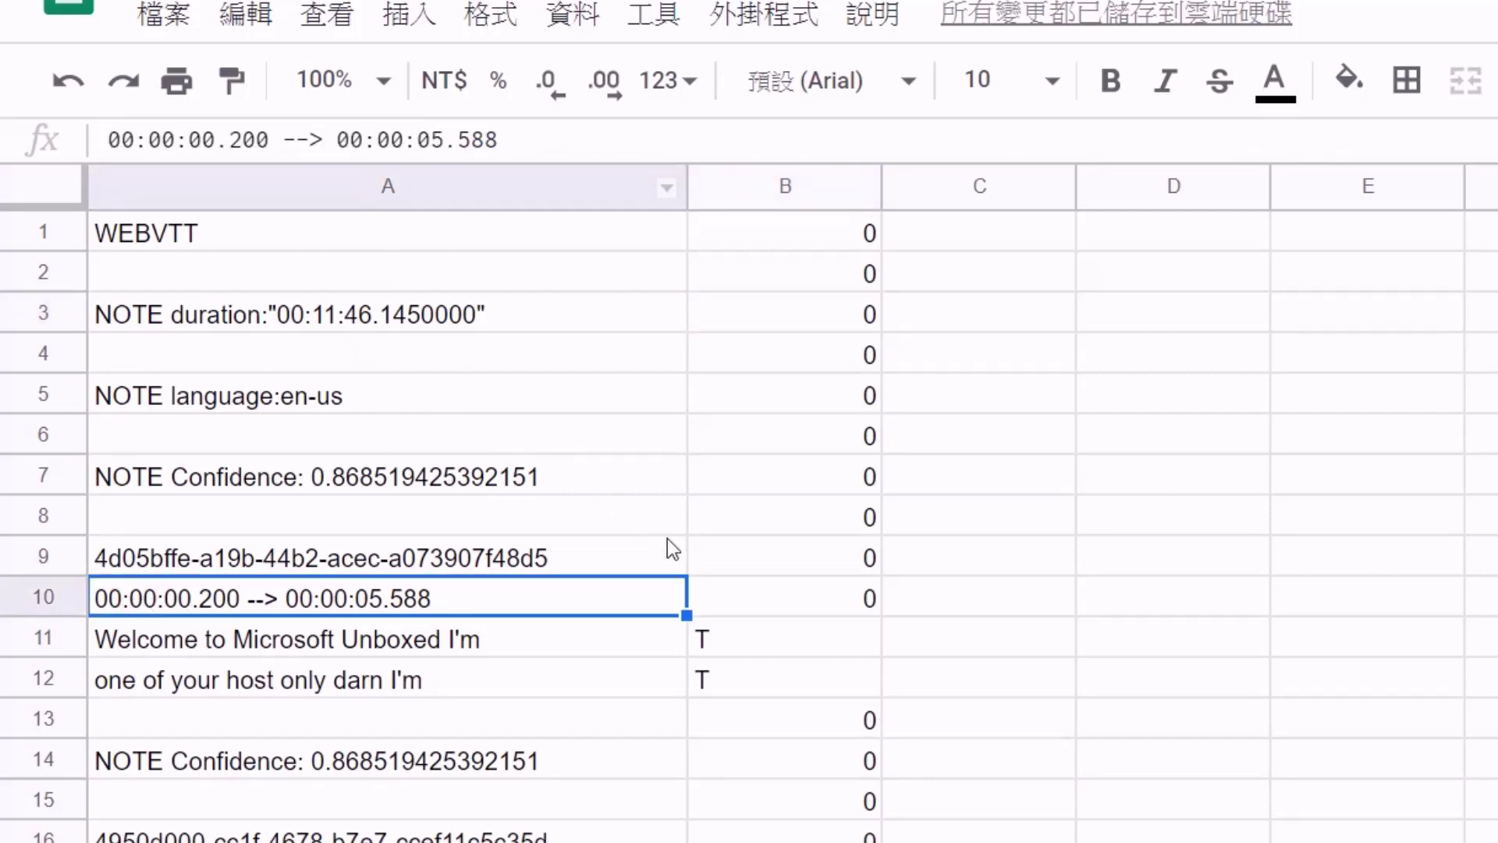
{"action": "left_click", "coordinate": [713, 601]}
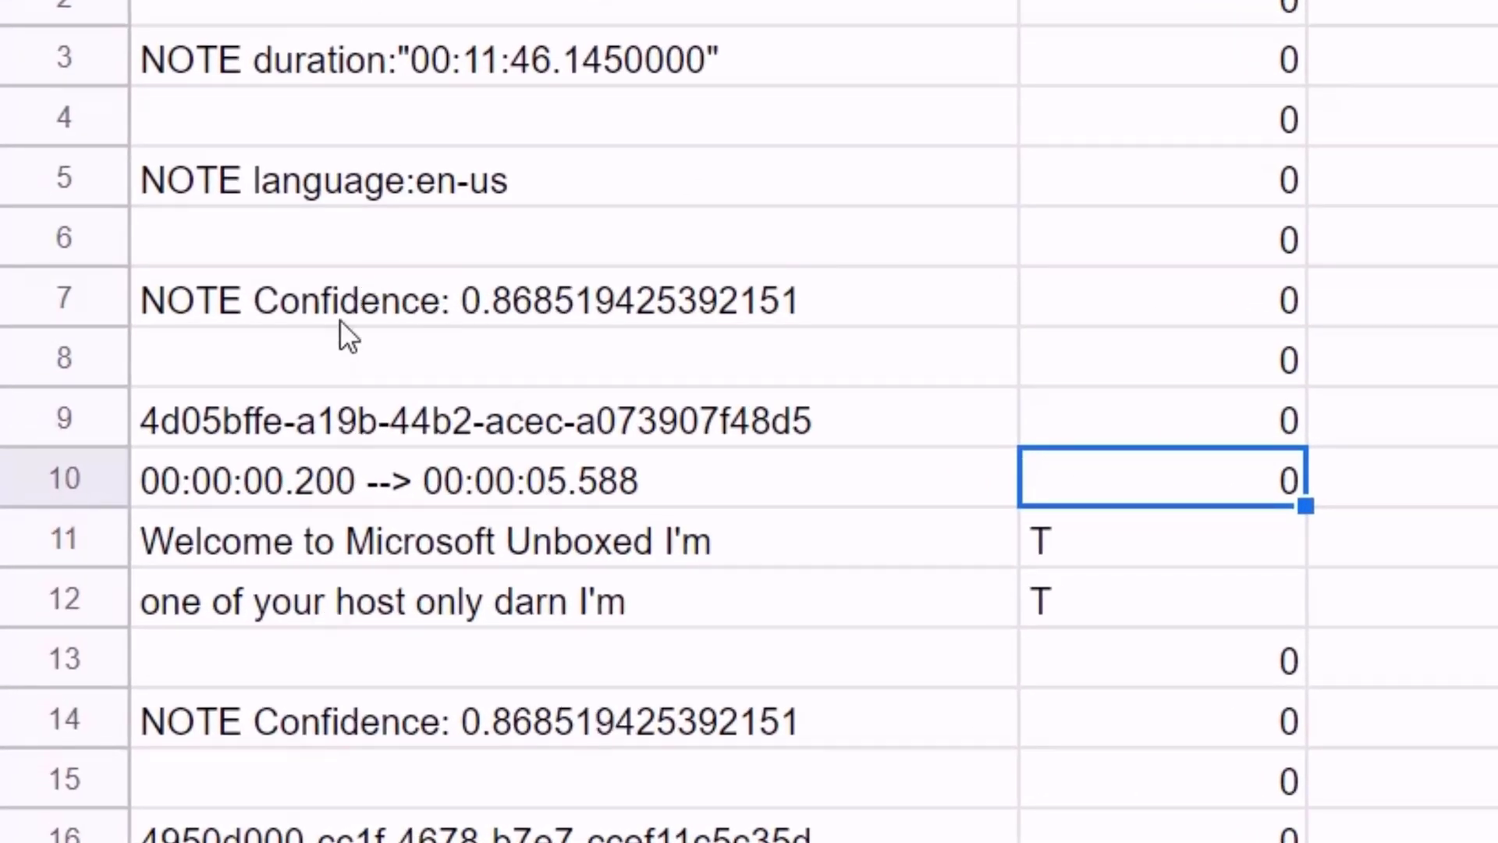
{"action": "left_click", "coordinate": [225, 429]}
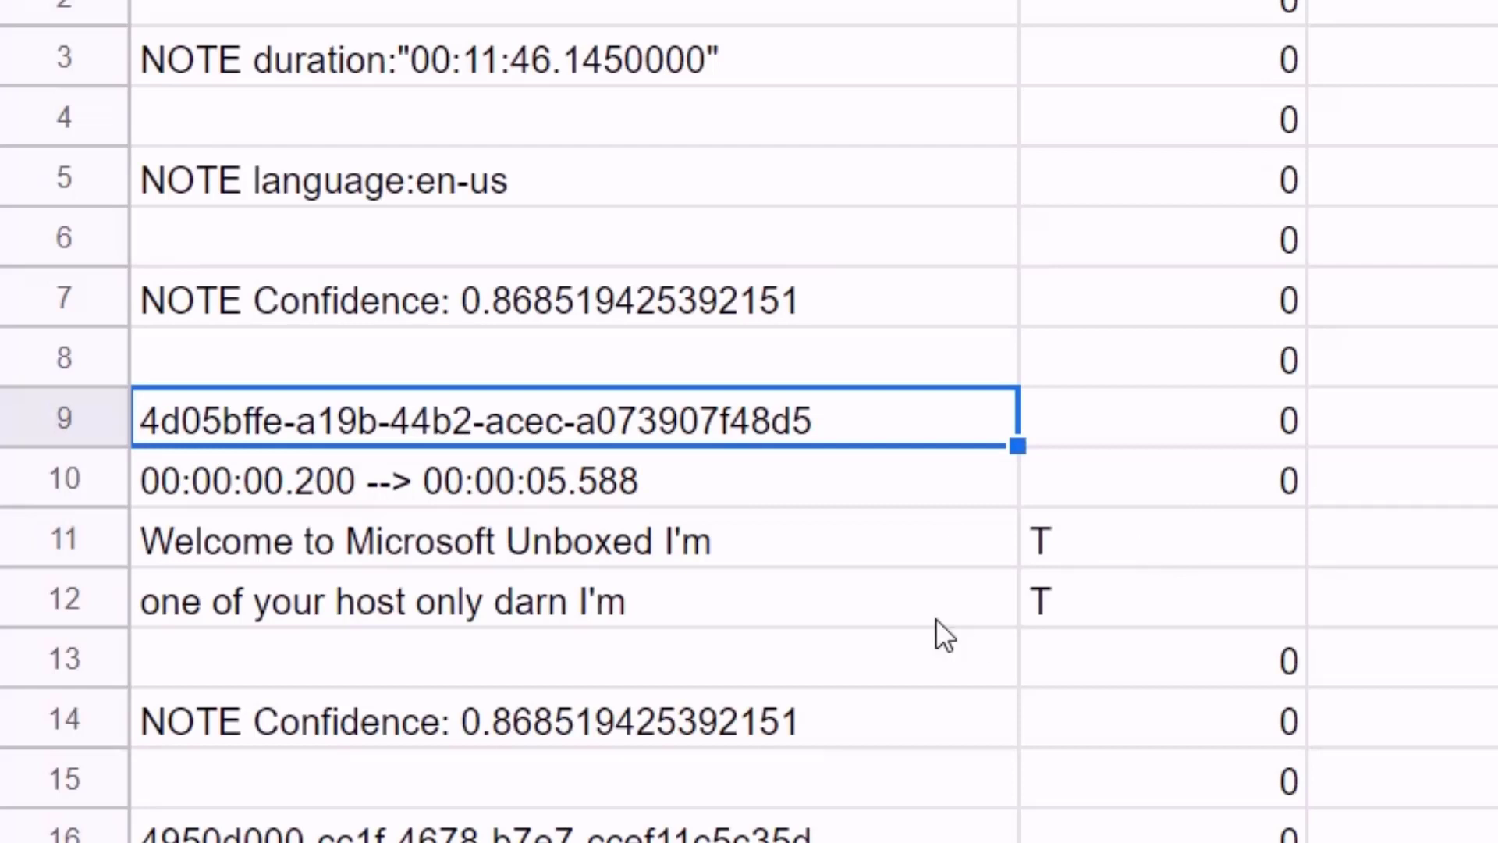
{"action": "left_click", "coordinate": [197, 594]}
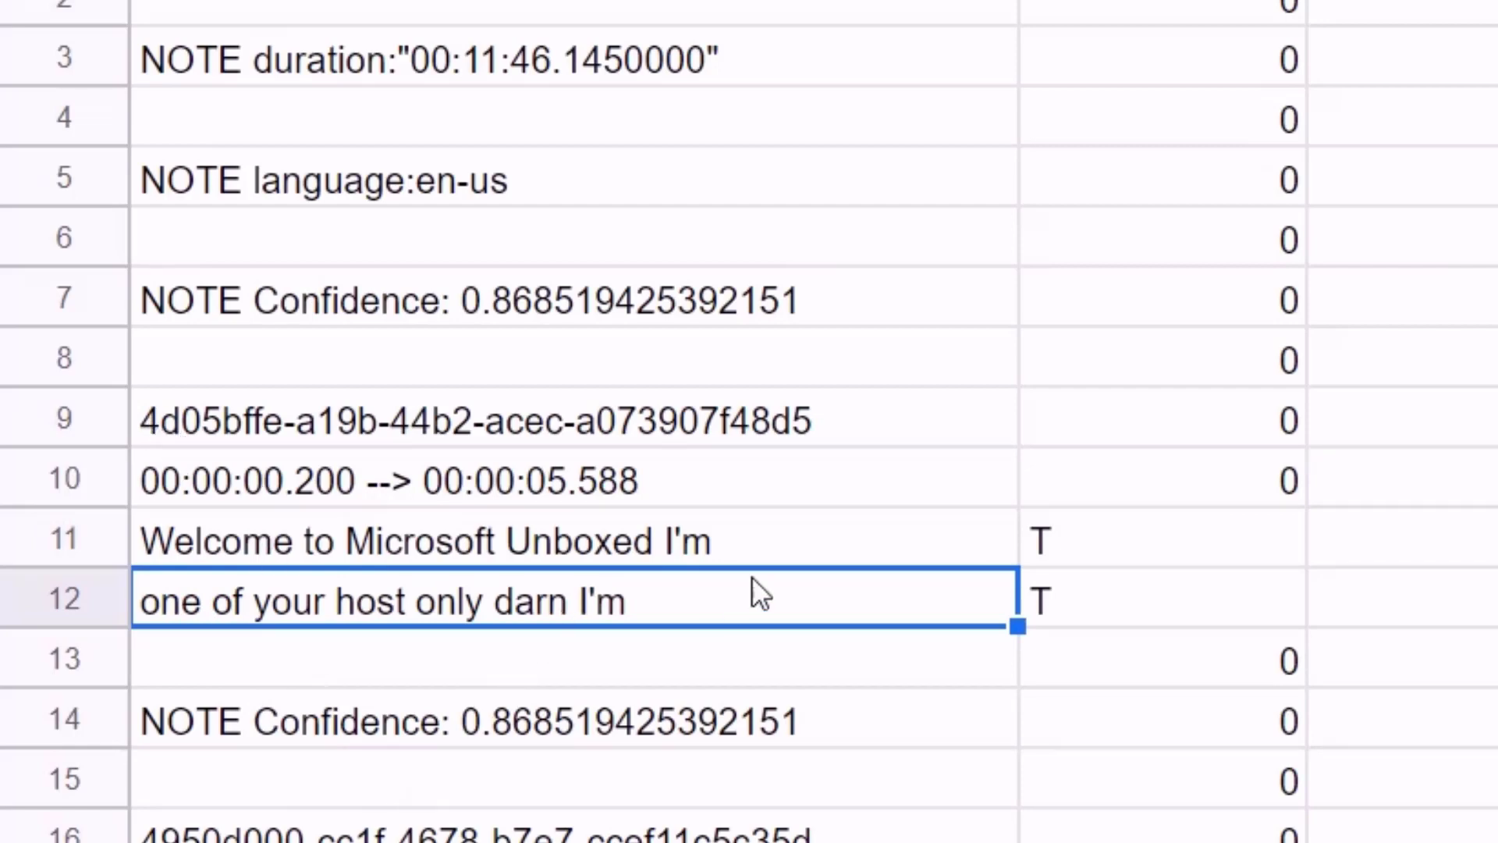
Look down column B for wrongly flagged subtitle text and overwrite cell B310, beside "back in 1981. They literally", with T
{"action": "scroll", "coordinate": [1263, 558], "scroll_direction": "down", "scroll_amount": 10}
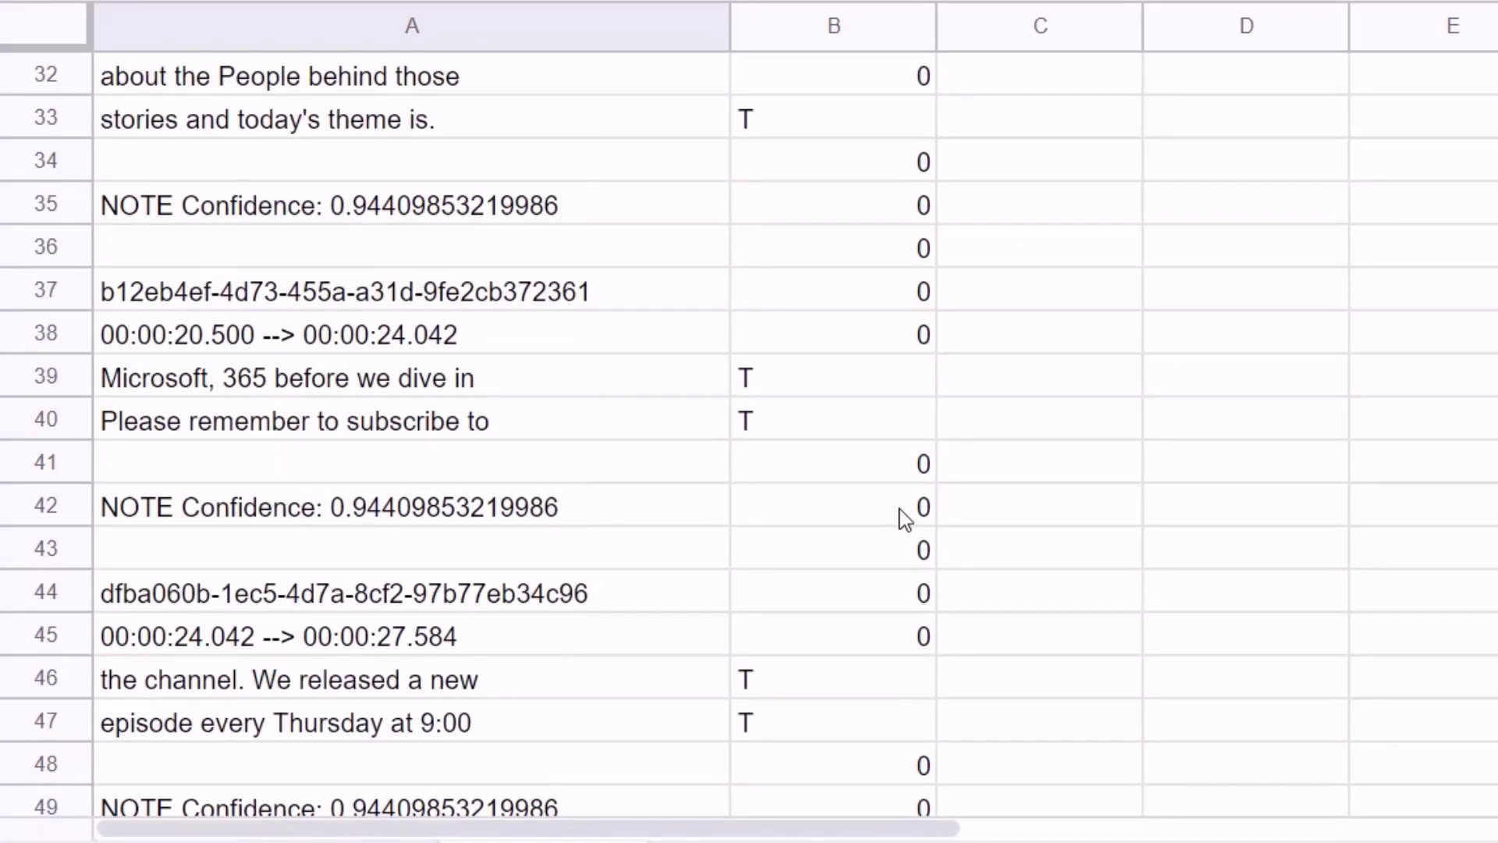
{"action": "scroll", "coordinate": [903, 517], "scroll_direction": "down", "scroll_amount": 7}
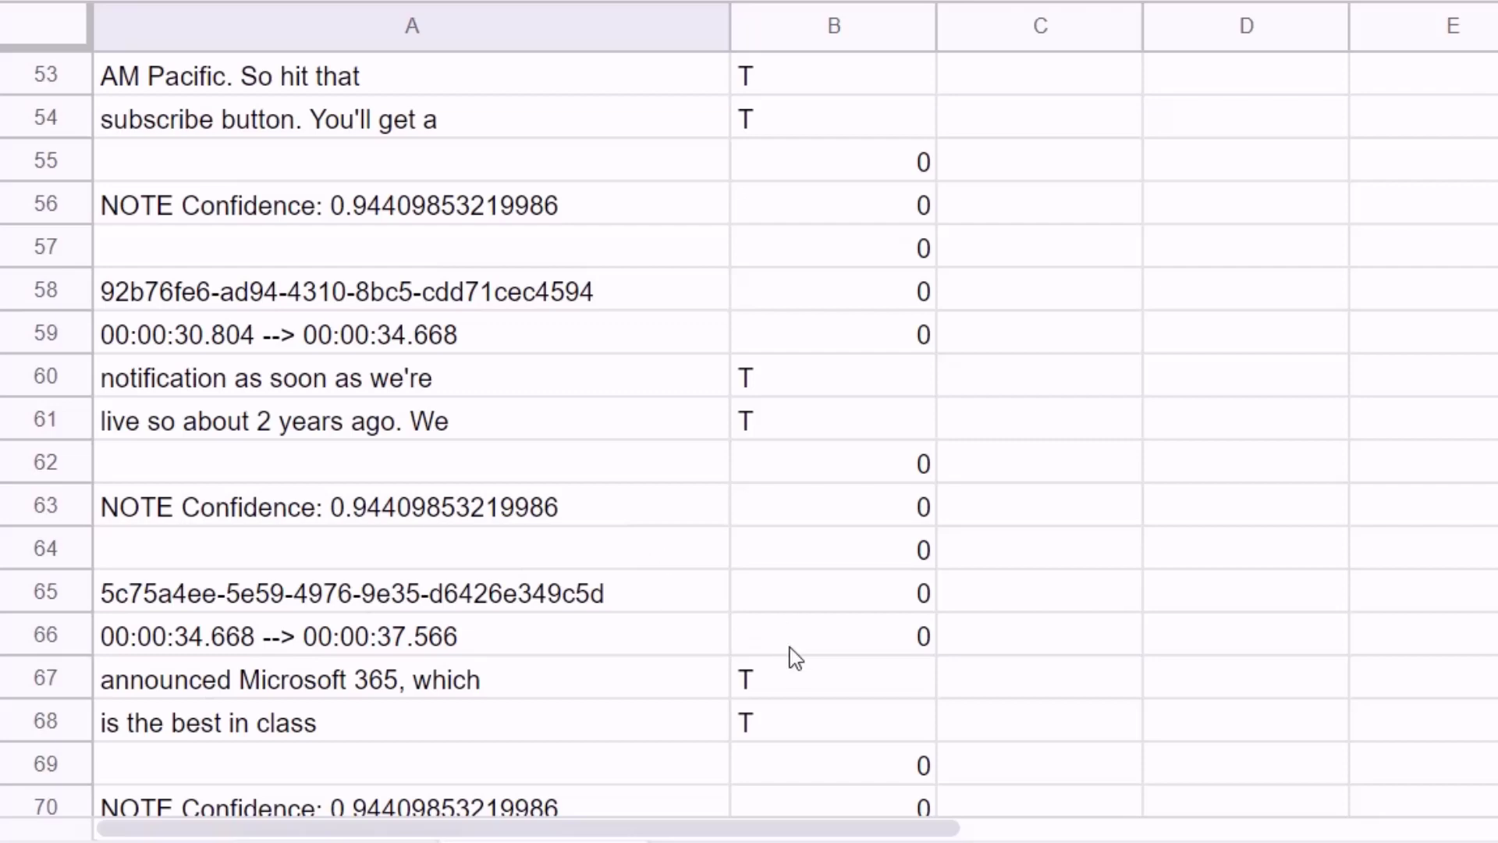
{"action": "scroll", "coordinate": [843, 575], "scroll_direction": "down", "scroll_amount": 4}
{"action": "scroll", "coordinate": [843, 576], "scroll_direction": "down", "scroll_amount": 20}
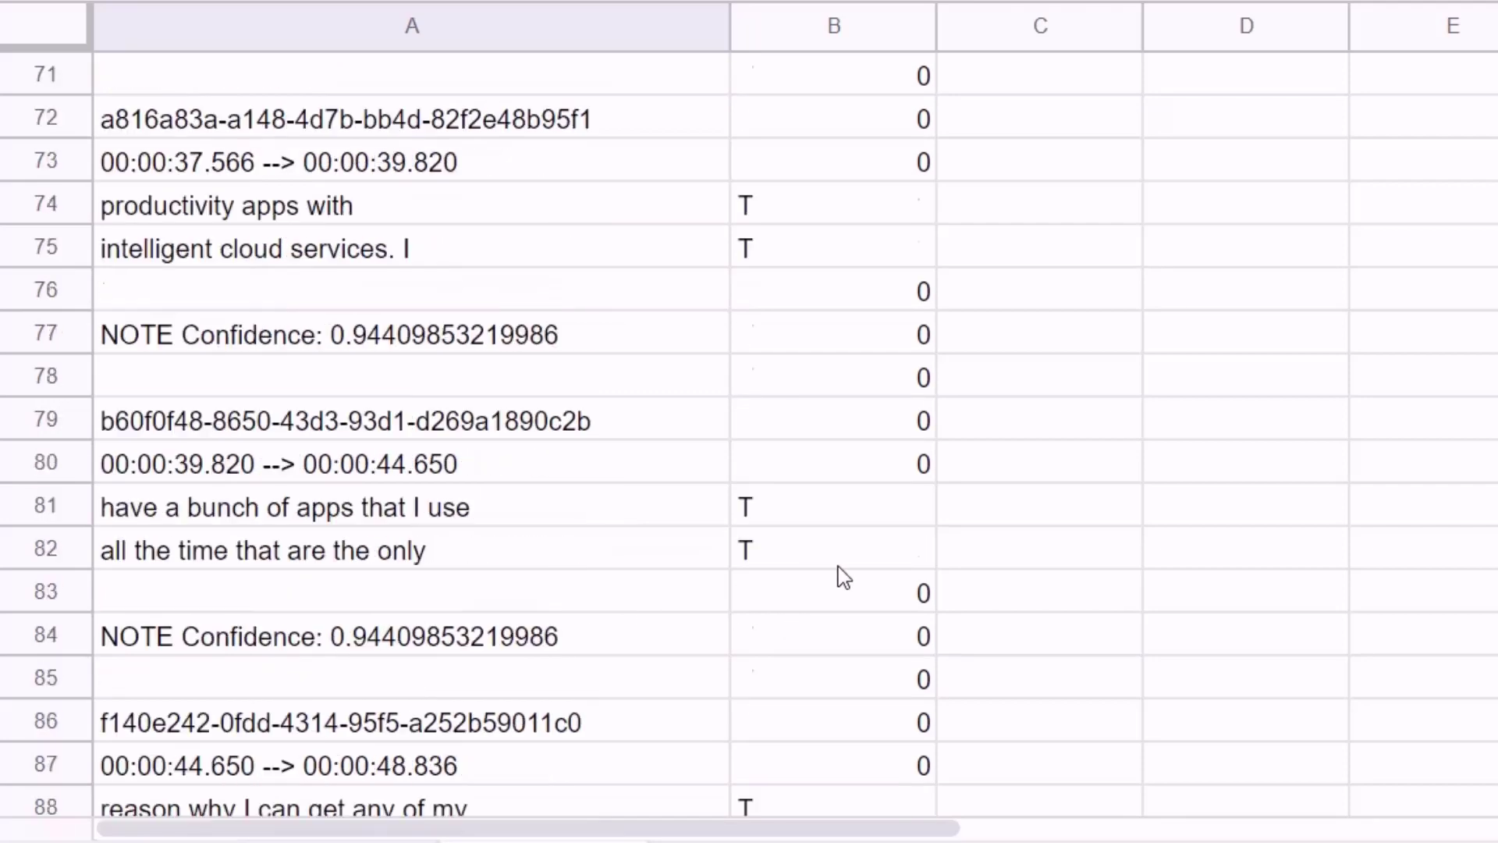
{"action": "scroll", "coordinate": [866, 582], "scroll_direction": "down", "scroll_amount": 20}
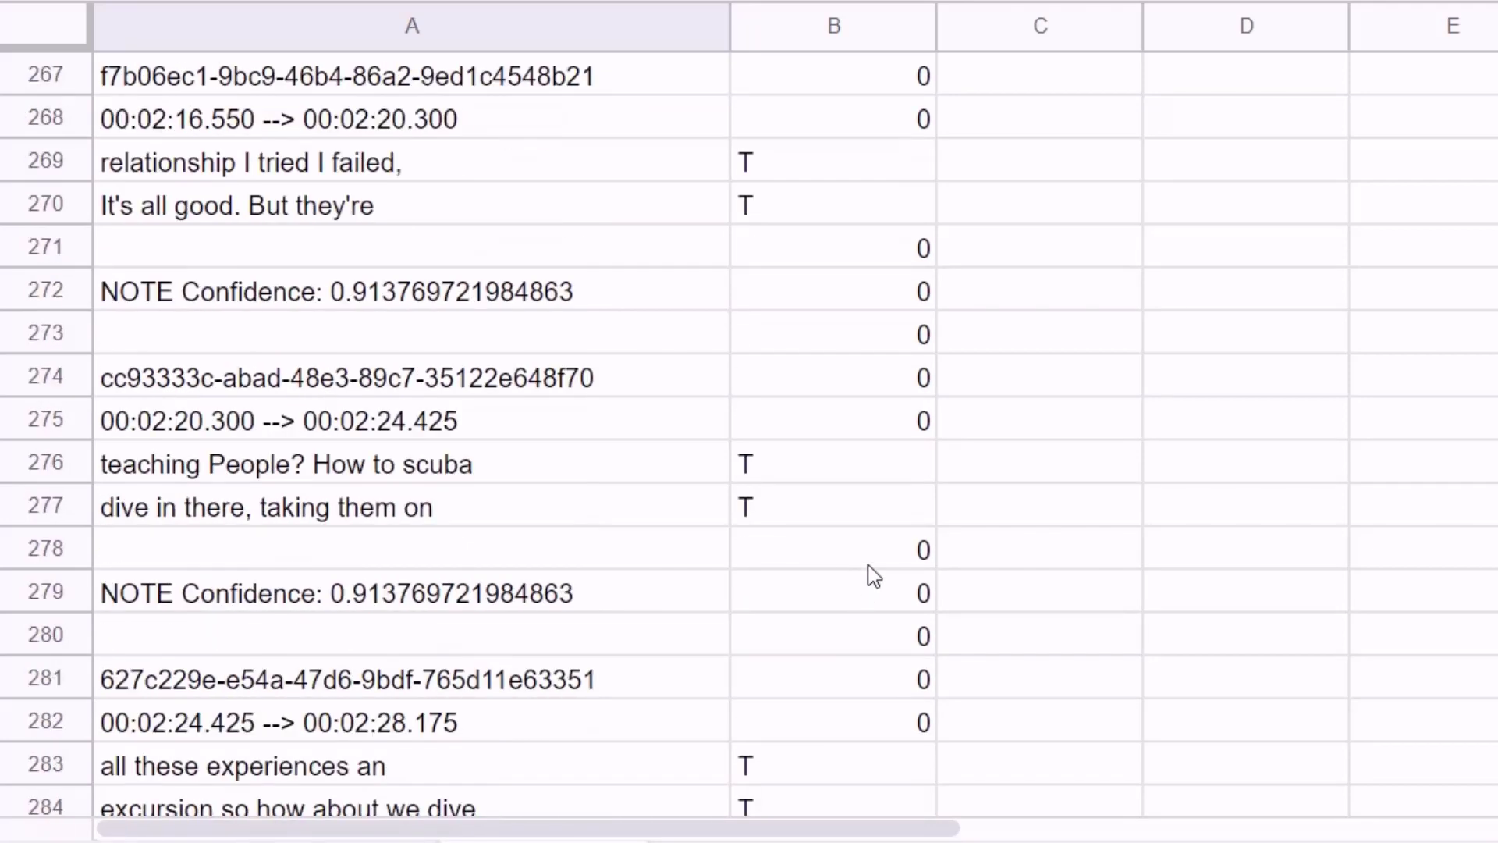
{"action": "scroll", "coordinate": [873, 576], "scroll_direction": "down", "scroll_amount": 12}
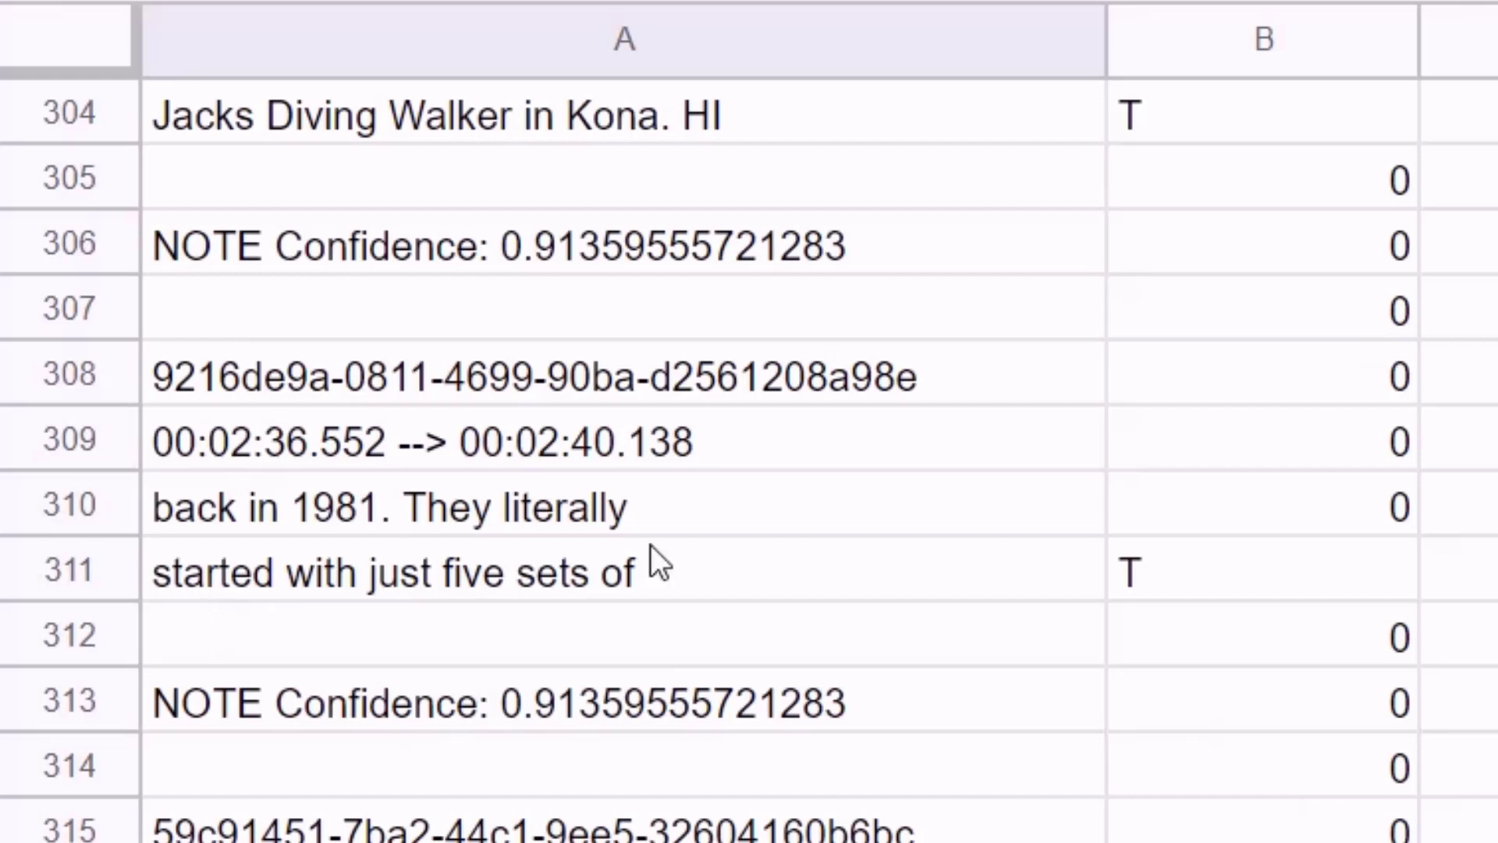
{"action": "left_click", "coordinate": [190, 508]}
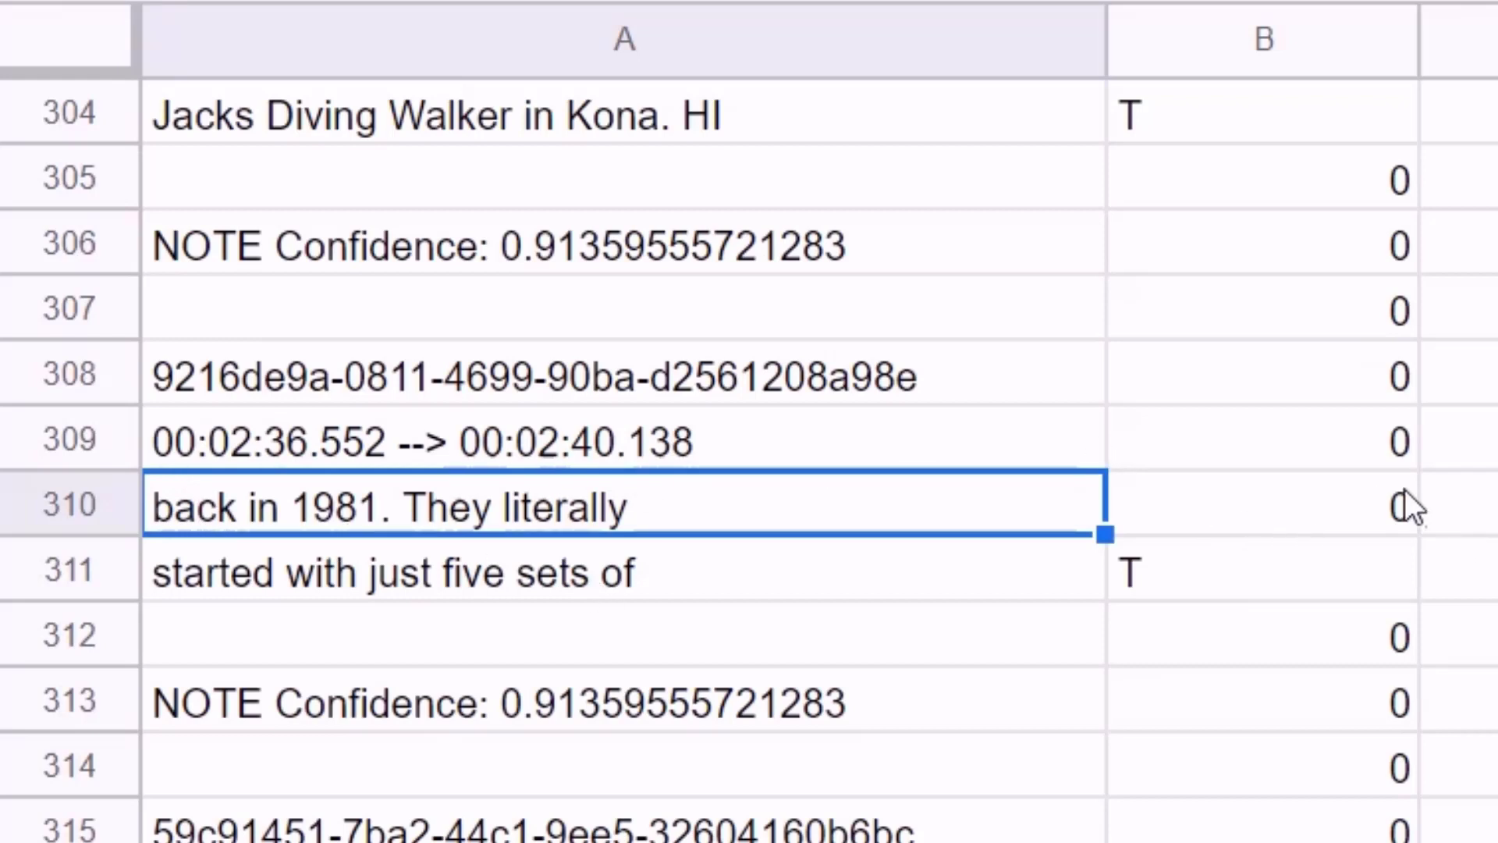
{"action": "left_click", "coordinate": [1342, 503]}
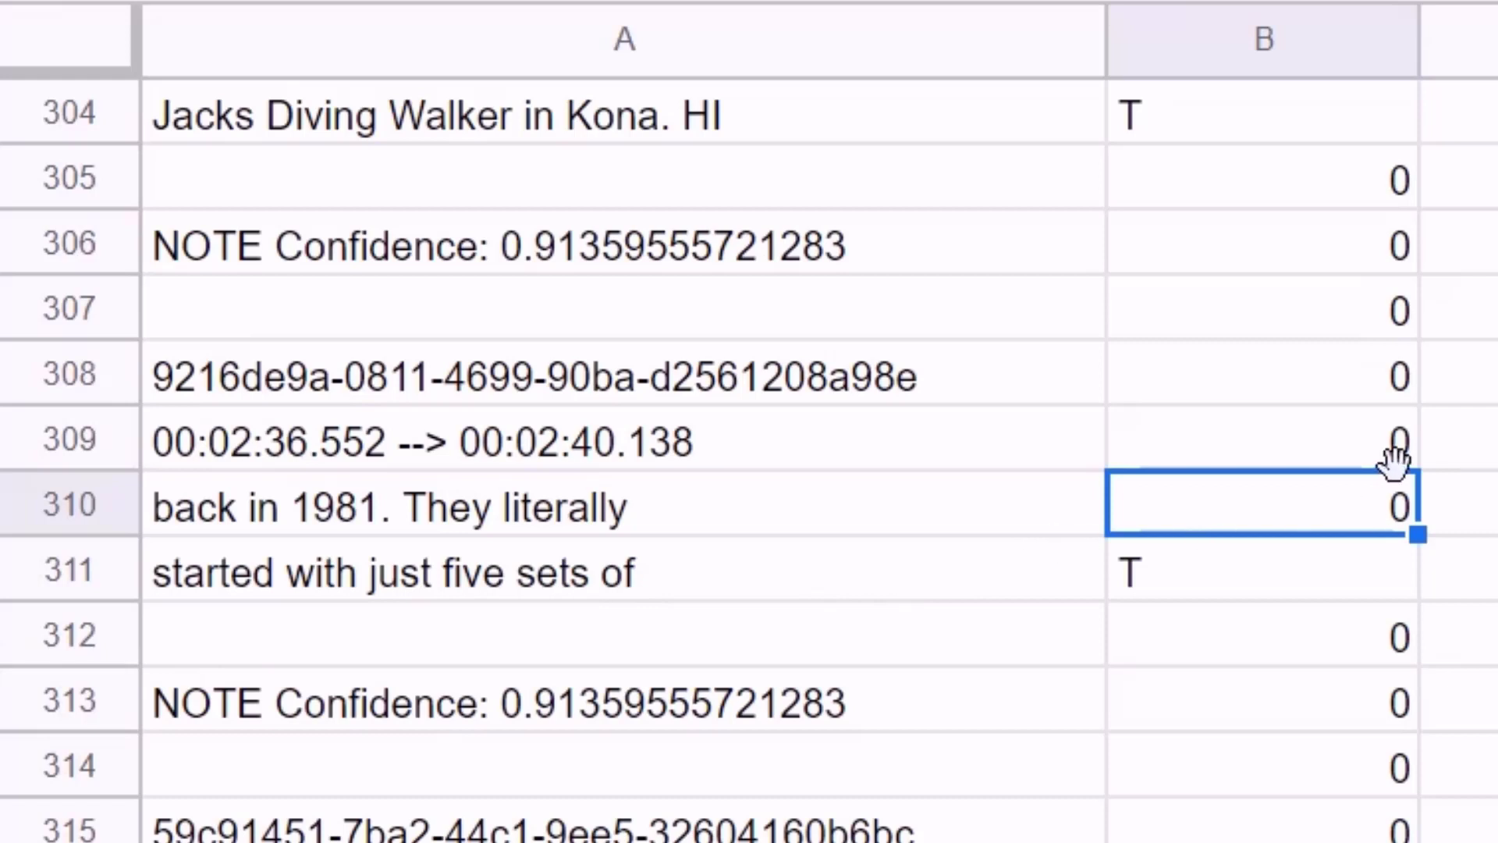
{"action": "type", "text": "T"}
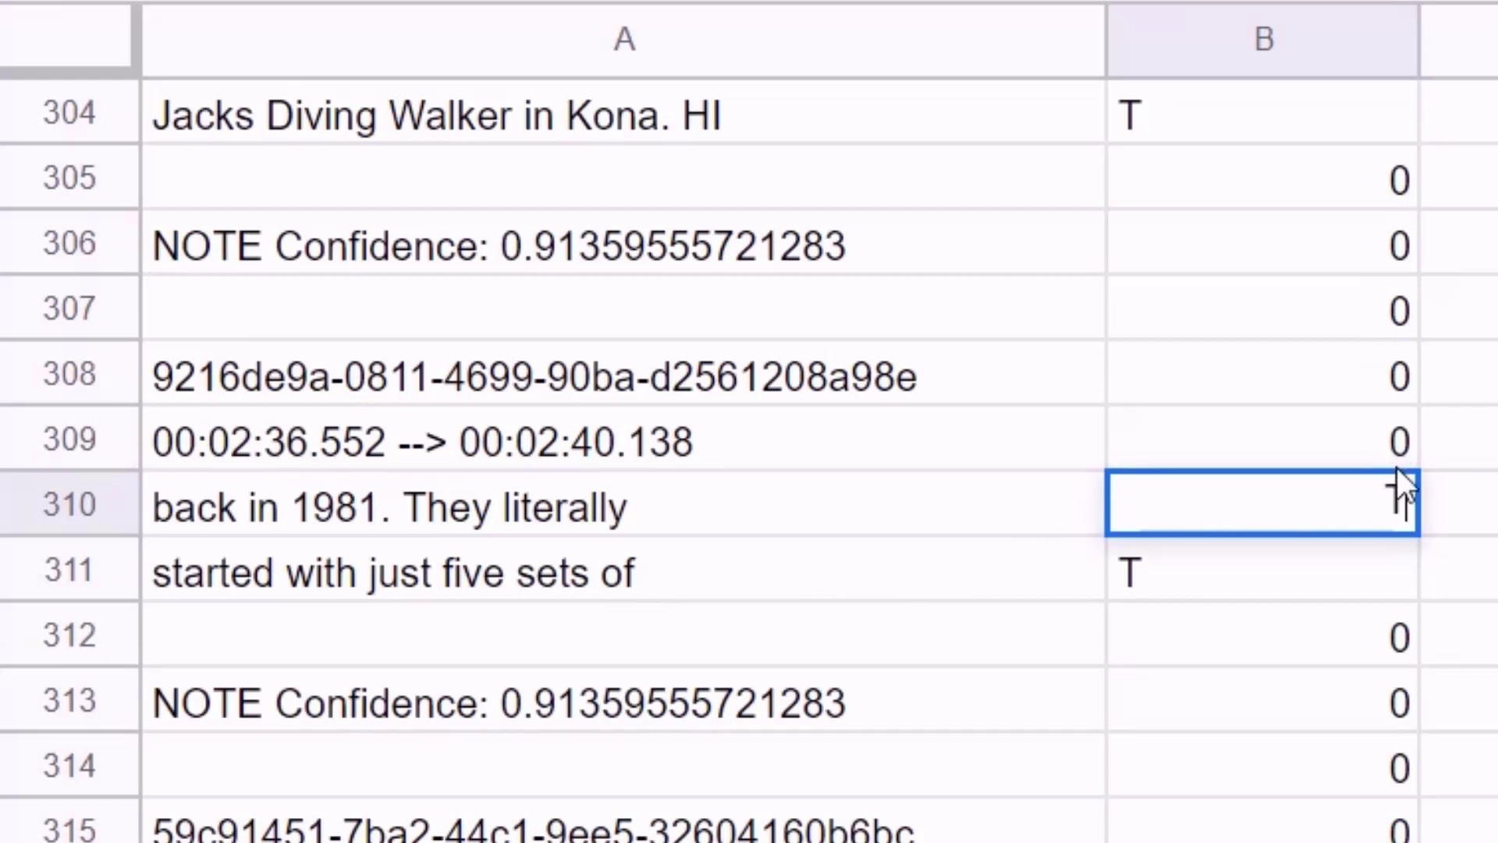
{"action": "key", "text": "Return"}
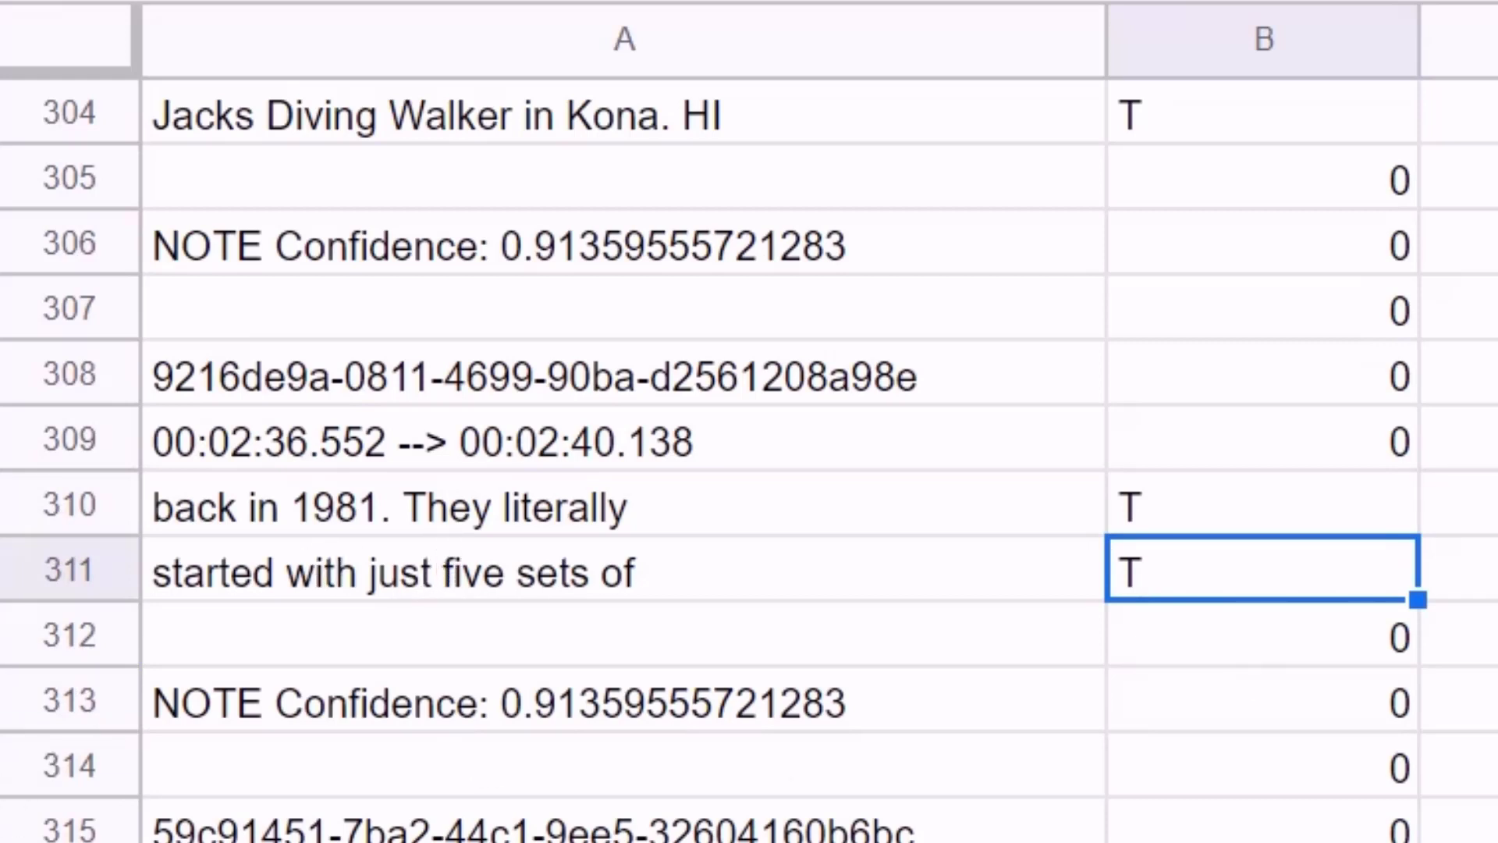
Return to the Notepad notes and copy formula 語法2 from the .vtt section
{"action": "scroll", "coordinate": [749, 421], "scroll_direction": "up", "scroll_amount": 20}
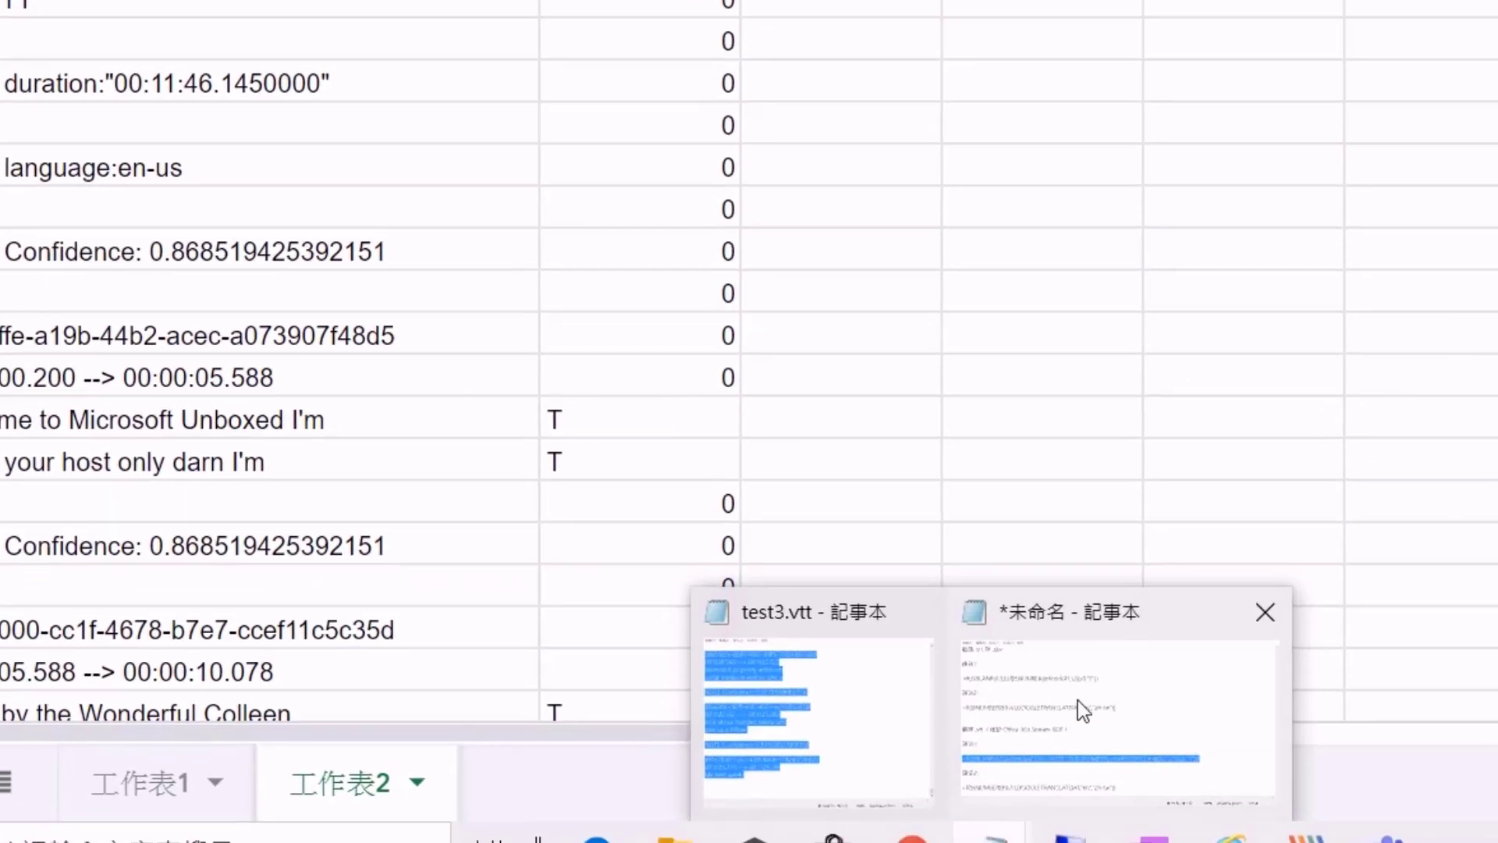
{"action": "left_click", "coordinate": [1079, 699]}
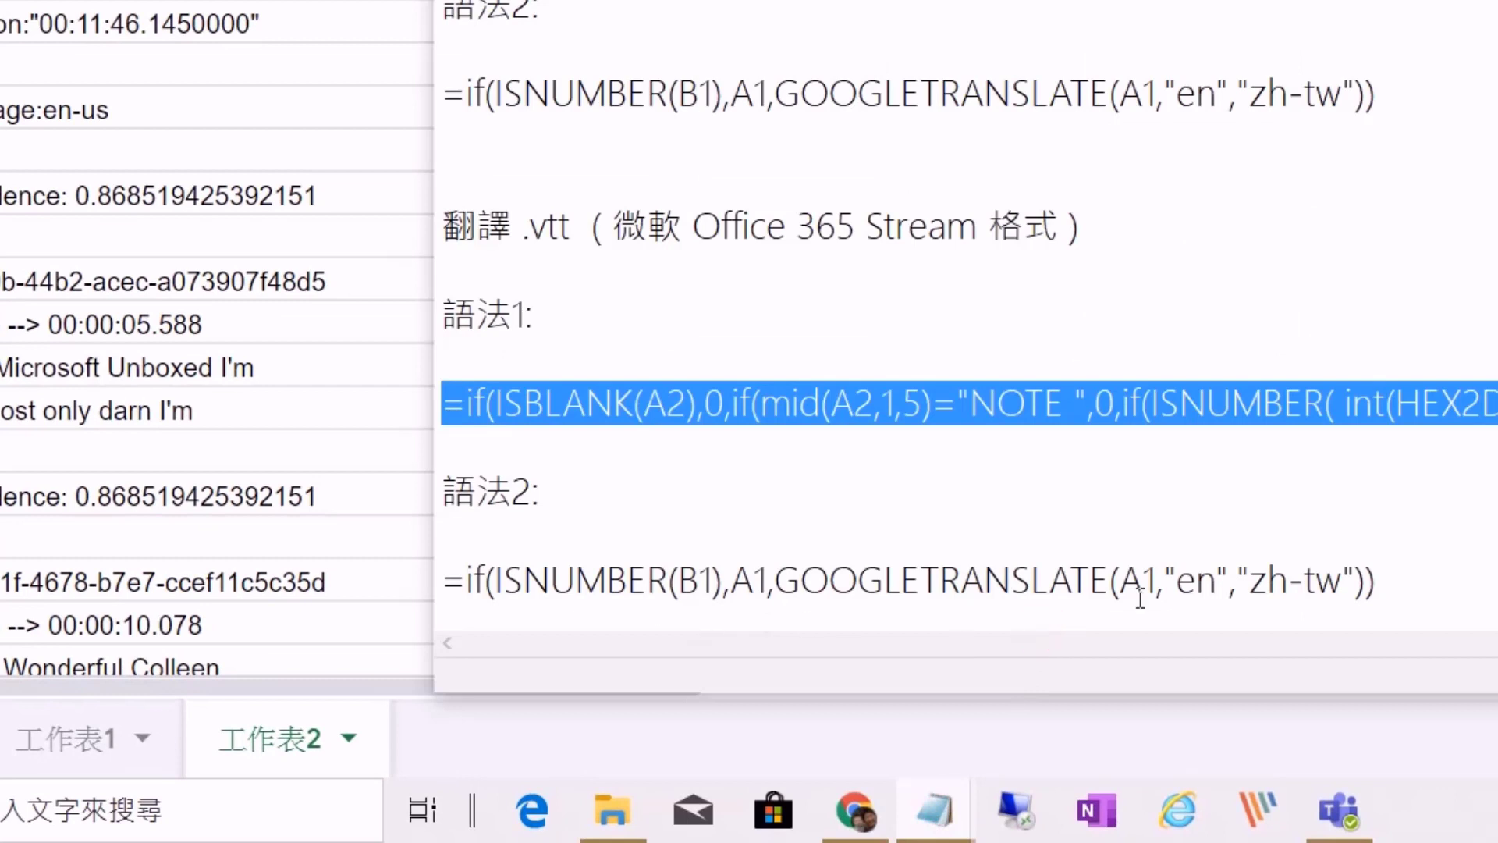
{"action": "left_click_drag", "start_coordinate": [1418, 579], "coordinate": [441, 616]}
{"action": "key", "text": "ctrl+c"}
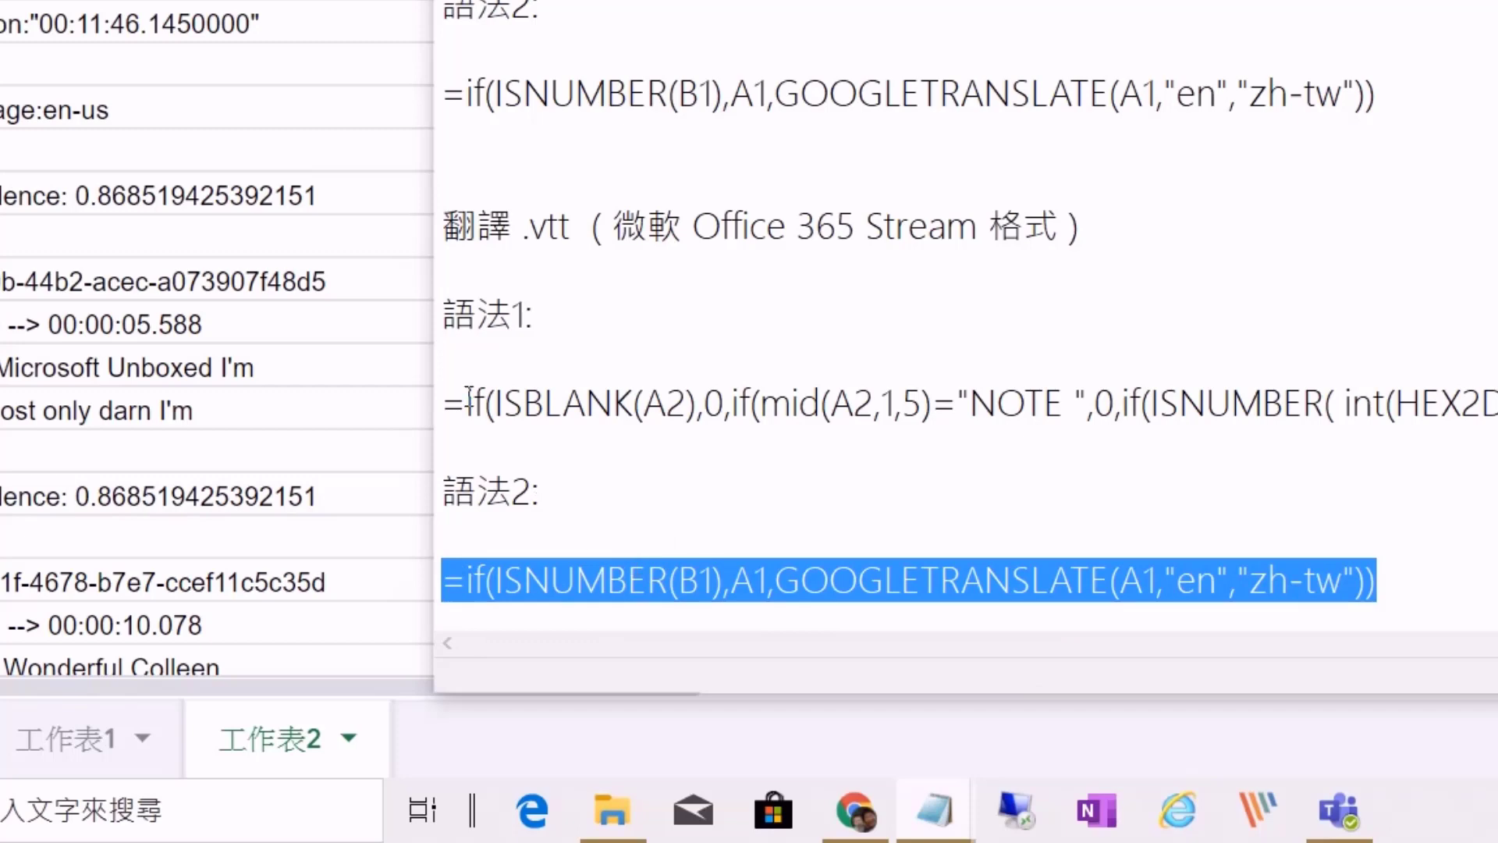
Enter the copied formula =if(ISNUMBER(B1),A1,GOOGLETRANSLATE(A1,"en","zh-tw")) in cell C1 of 工作表2 in Google Sheets
{"action": "left_click", "coordinate": [615, 265]}
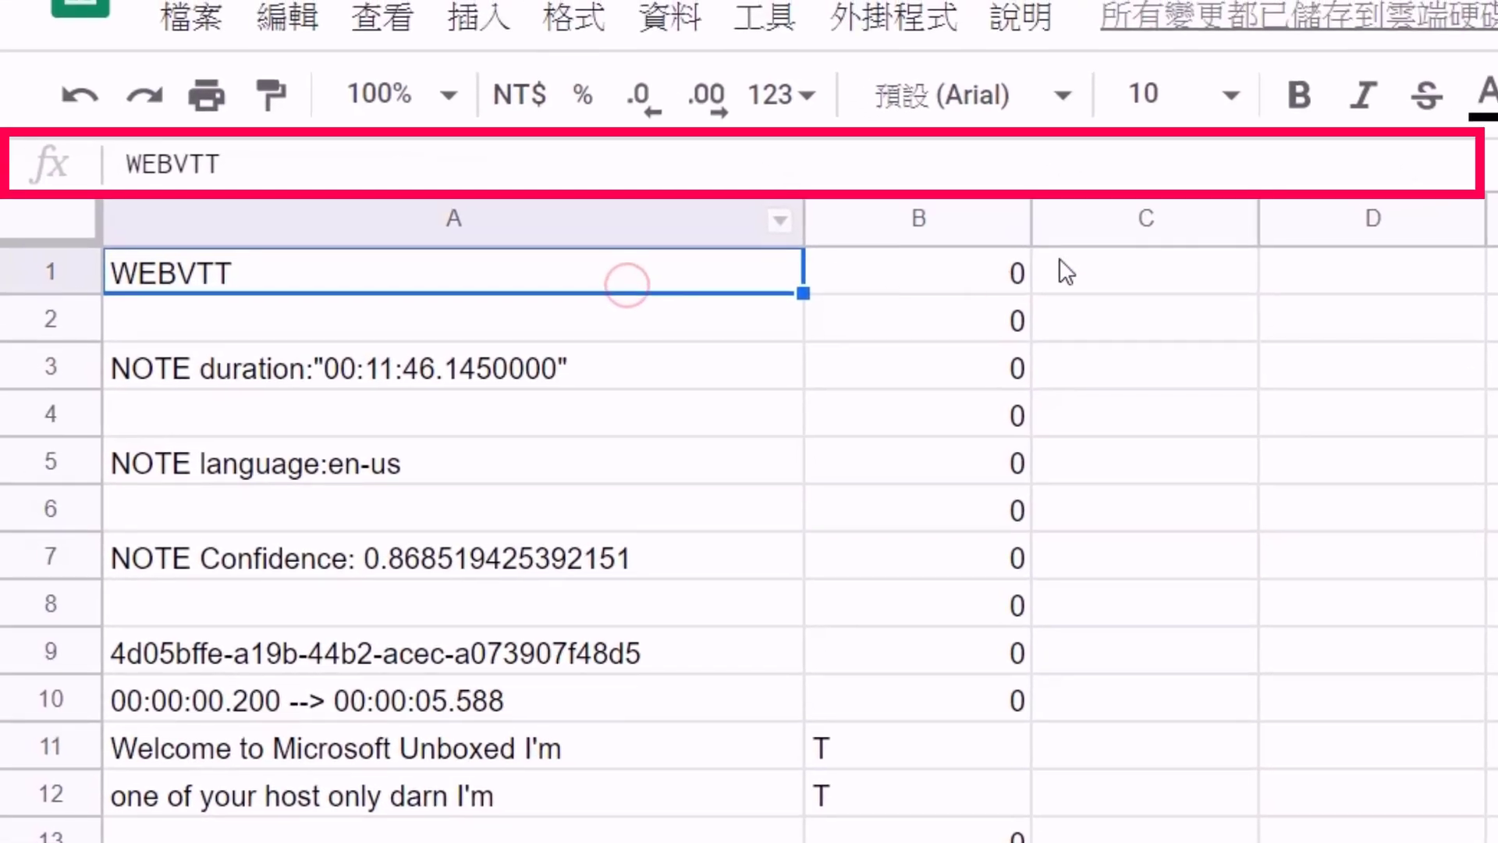
{"action": "left_click", "coordinate": [1065, 270]}
{"action": "left_click", "coordinate": [516, 161]}
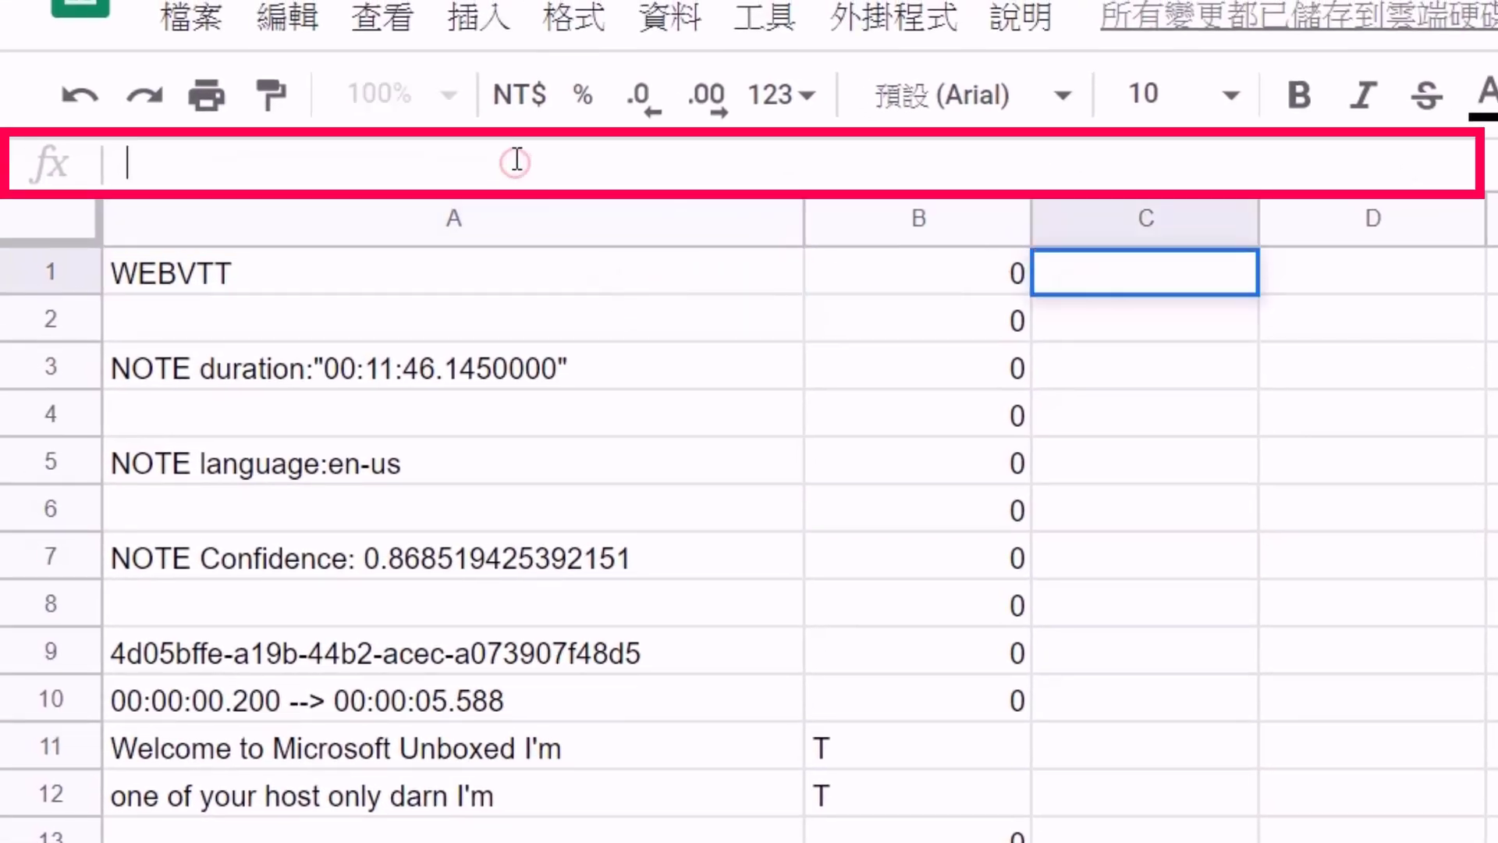
{"action": "key", "text": "ctrl+v"}
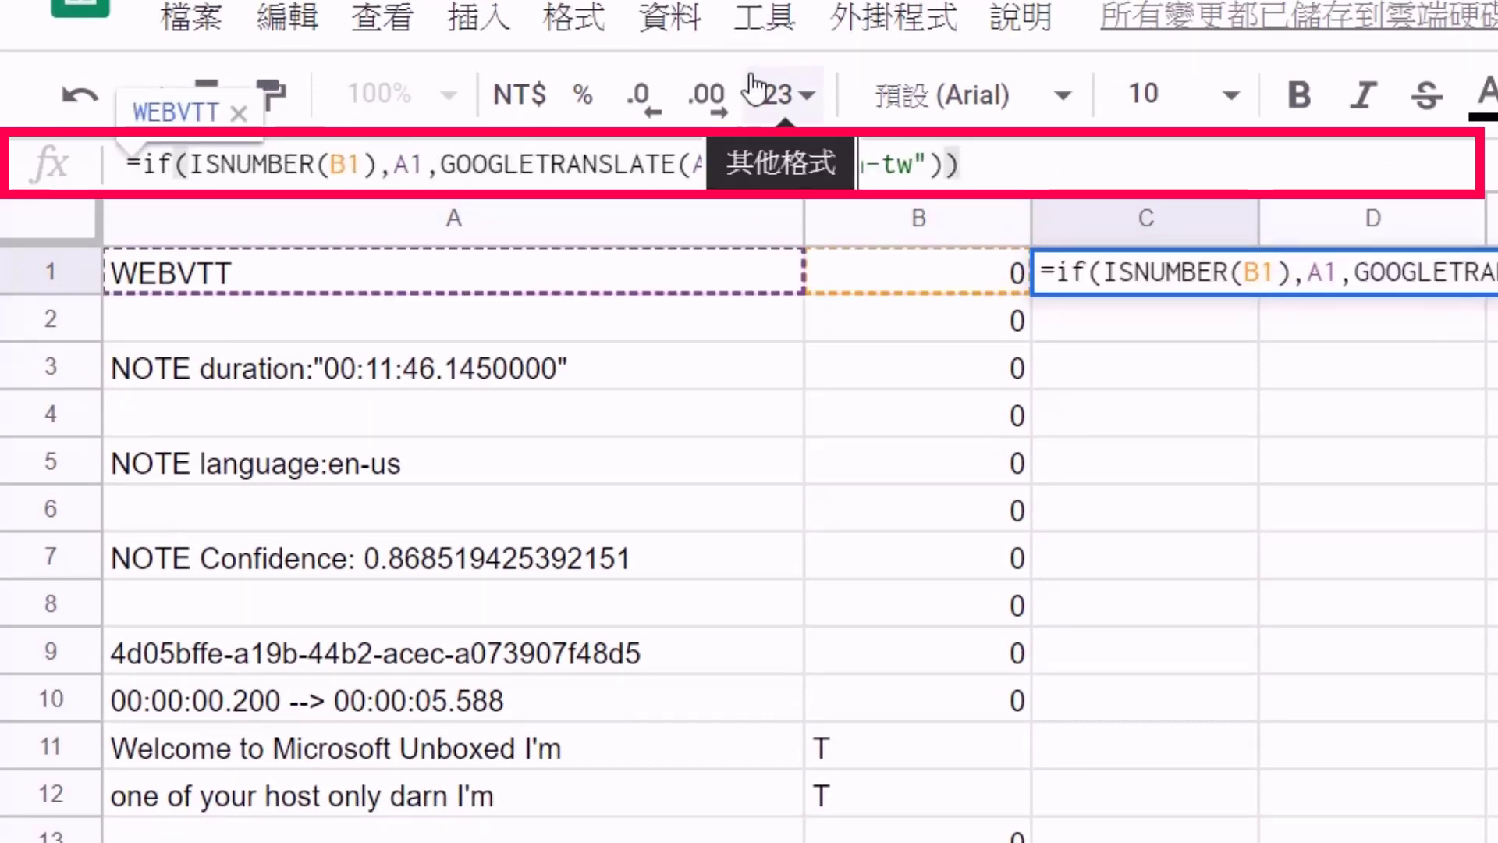
{"action": "key", "text": "Return"}
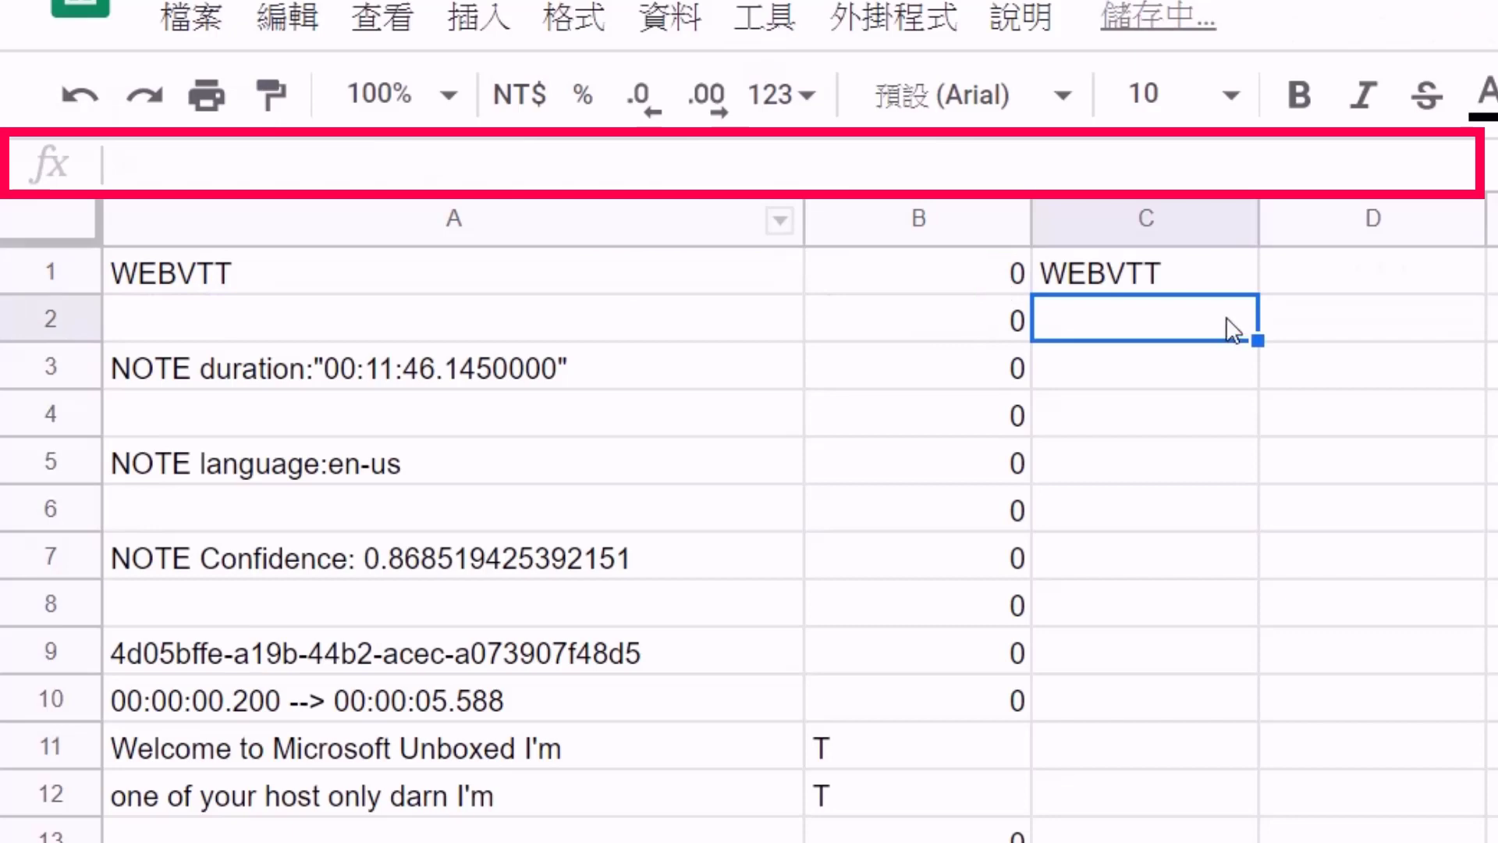
Fill the translation formula in C1 down through the last subtitle row and copy the whole of column C
{"action": "left_click", "coordinate": [1236, 266]}
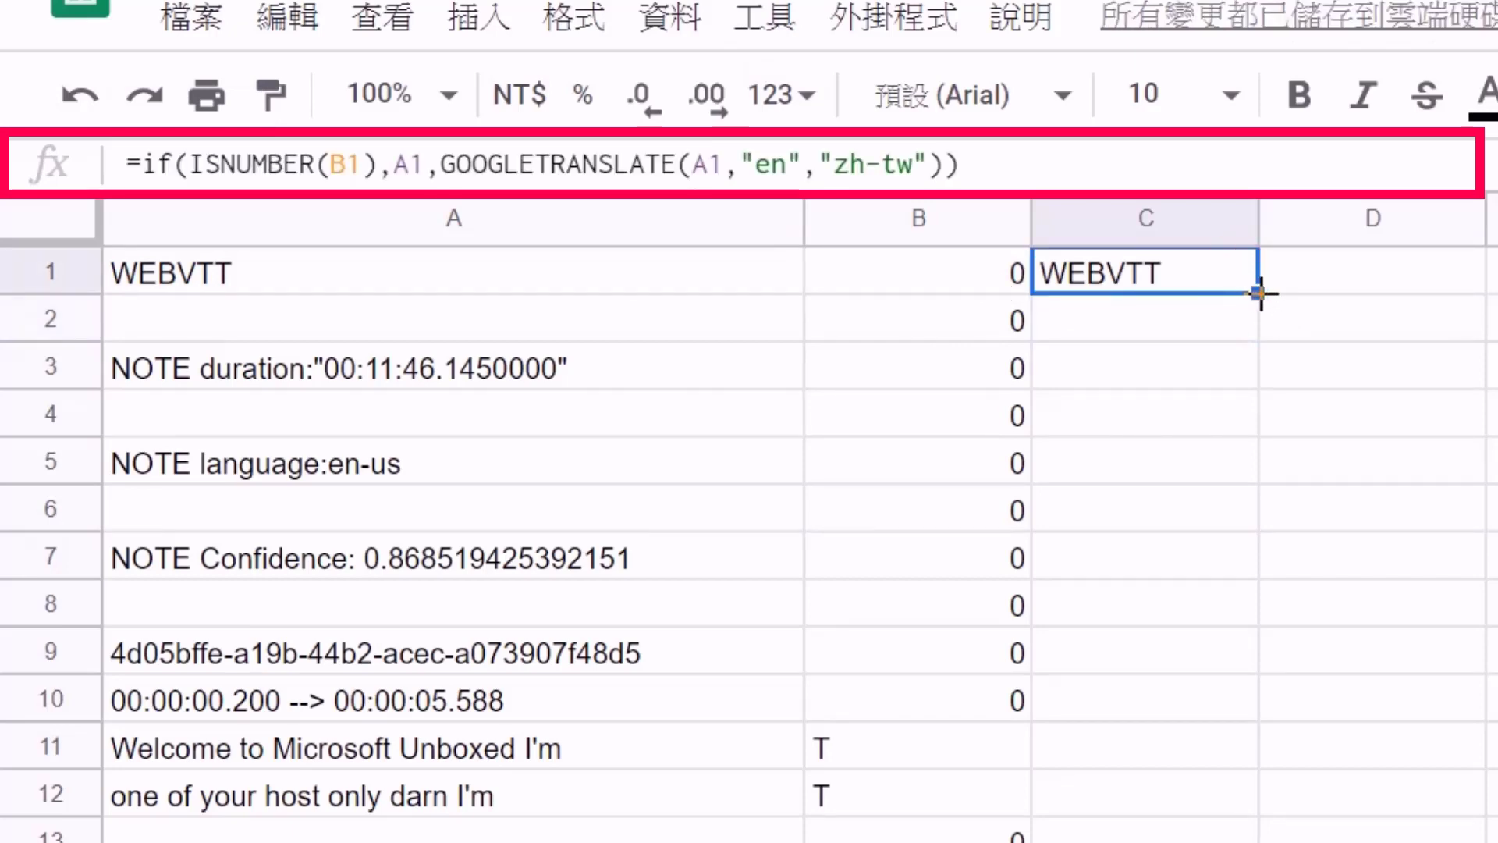
{"action": "double_click", "coordinate": [1258, 292]}
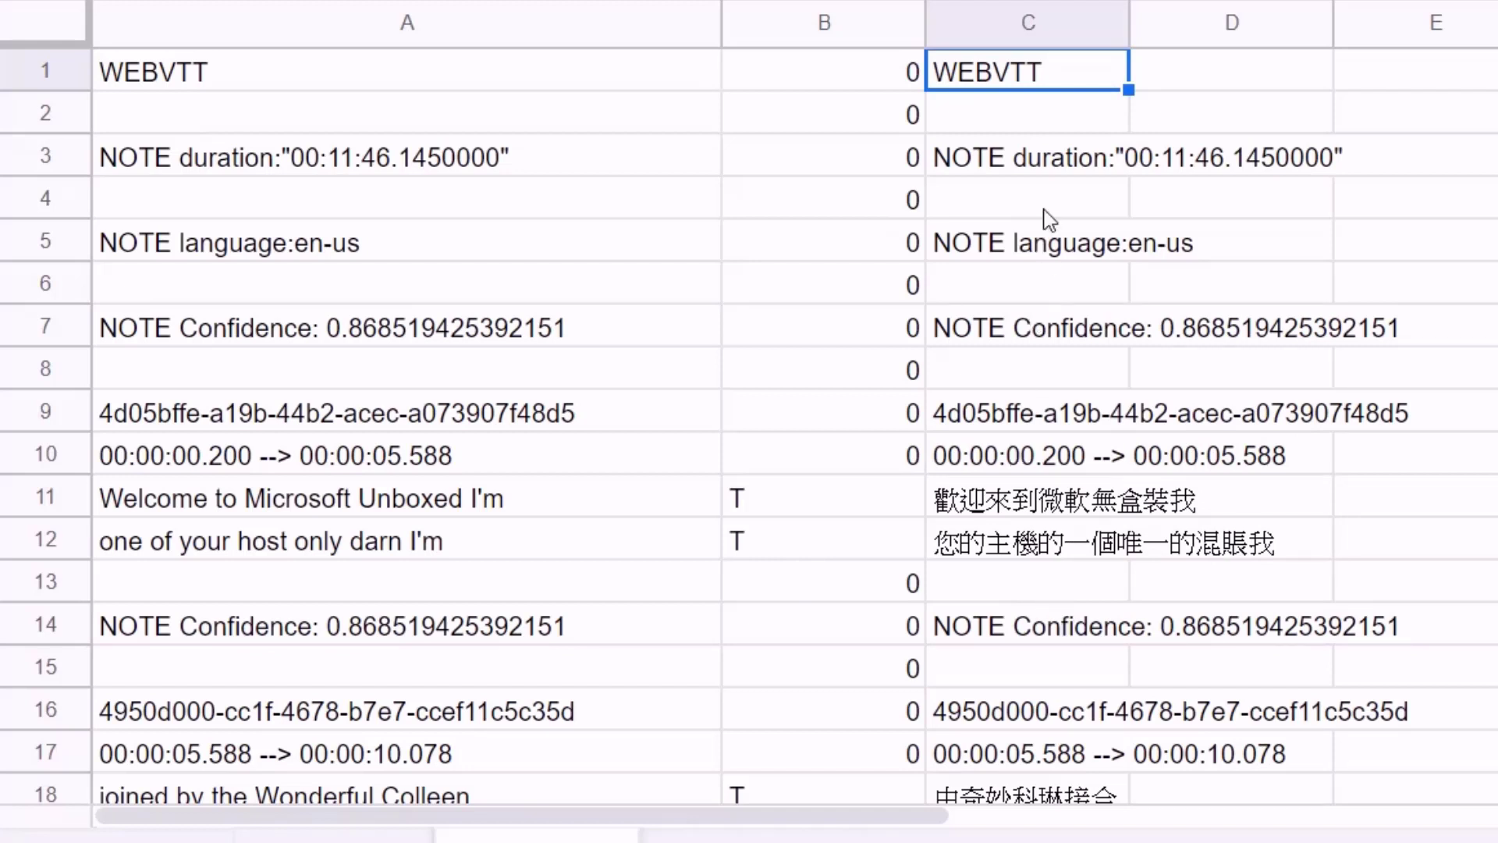
{"action": "left_click", "coordinate": [1064, 31]}
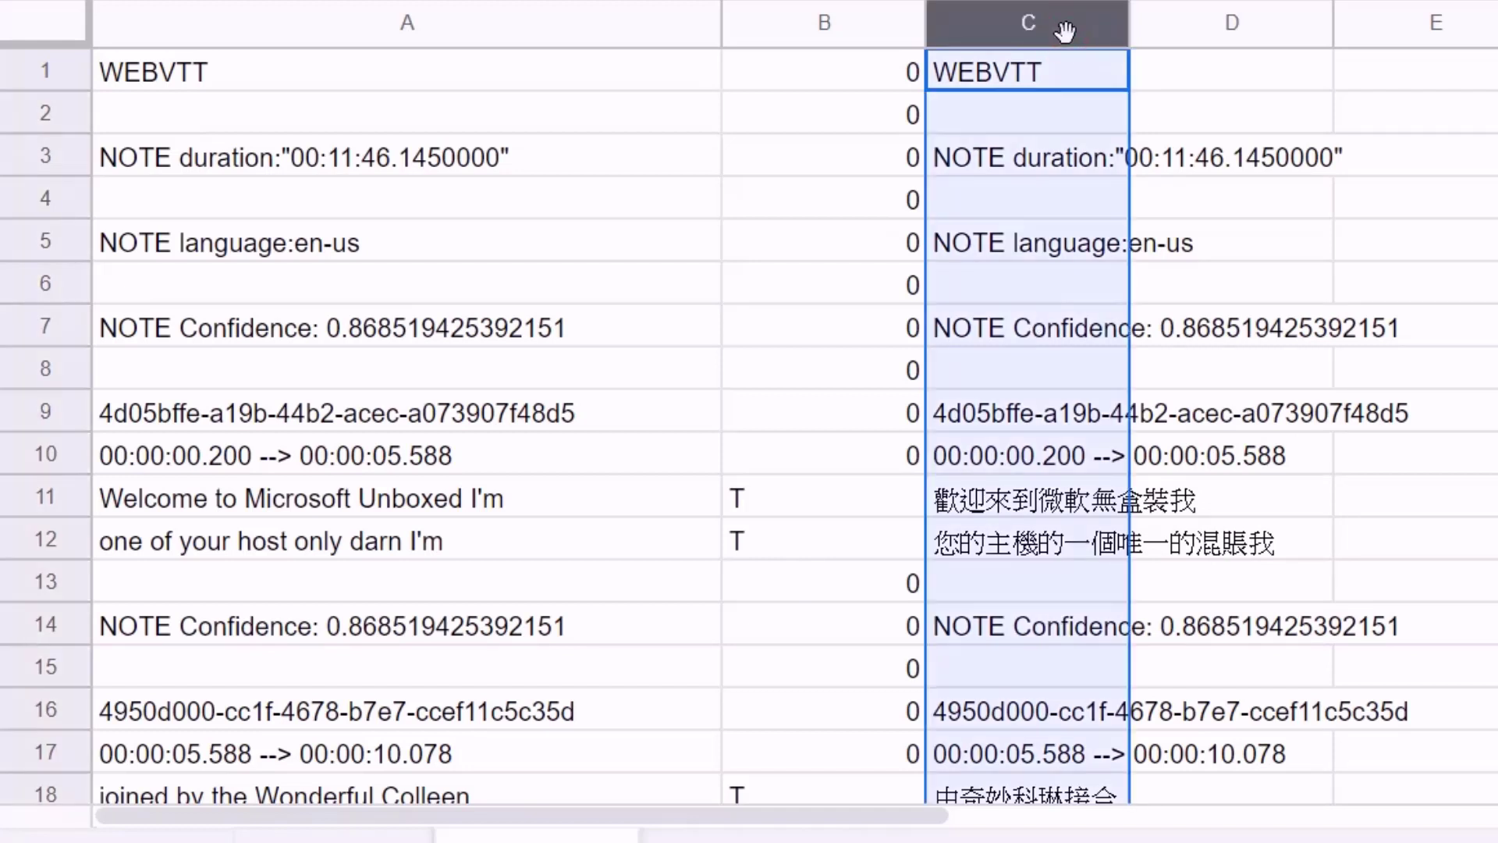
{"action": "key", "text": "ctrl+c"}
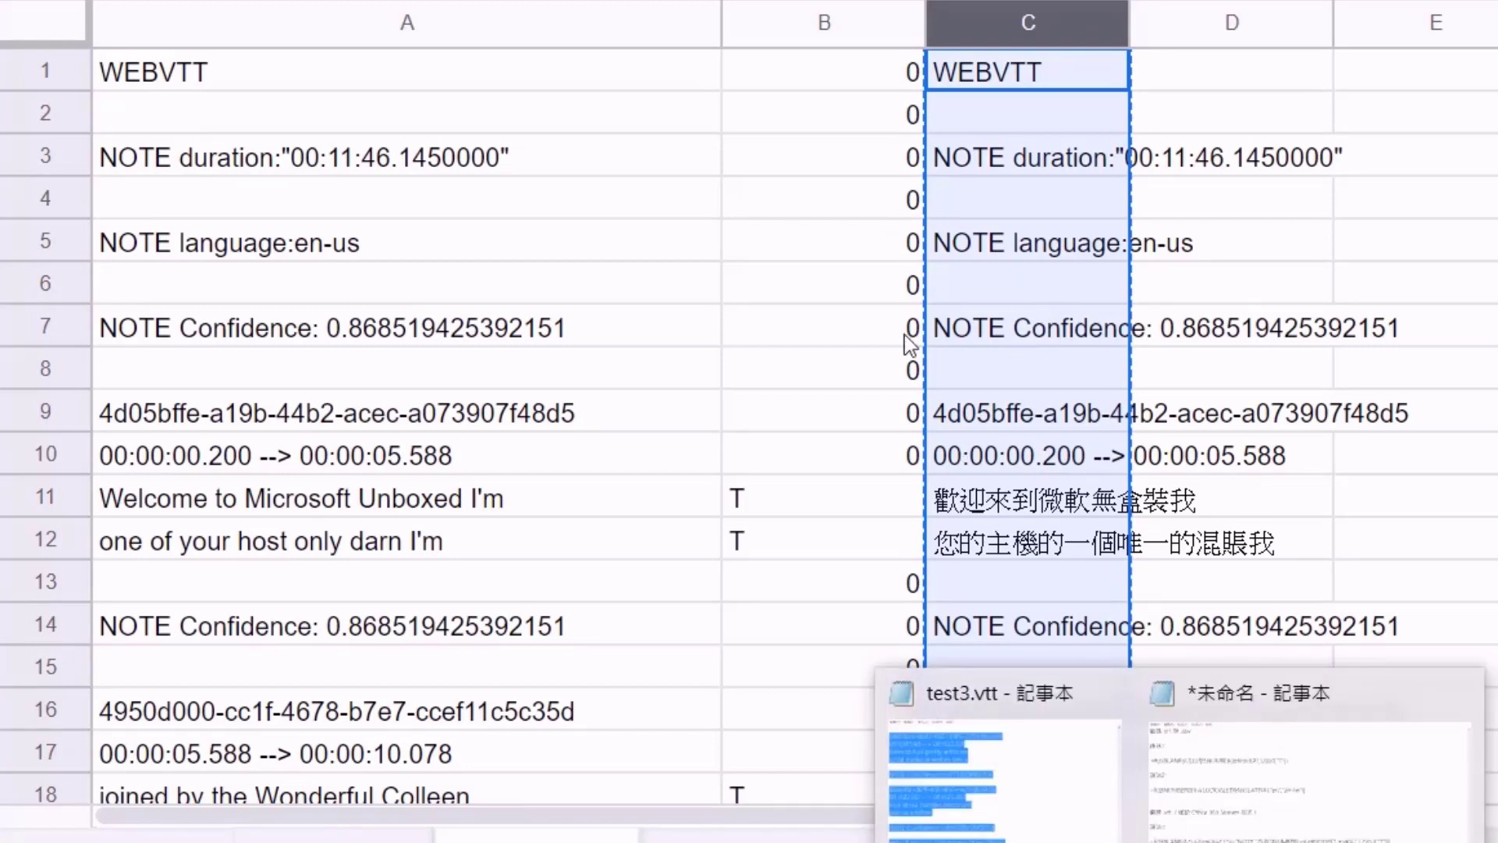
Switch to the test3.vtt Notepad window, start a new blank document, paste the copied column C and check the text back to the WEBVTT line
{"action": "left_click", "coordinate": [973, 688]}
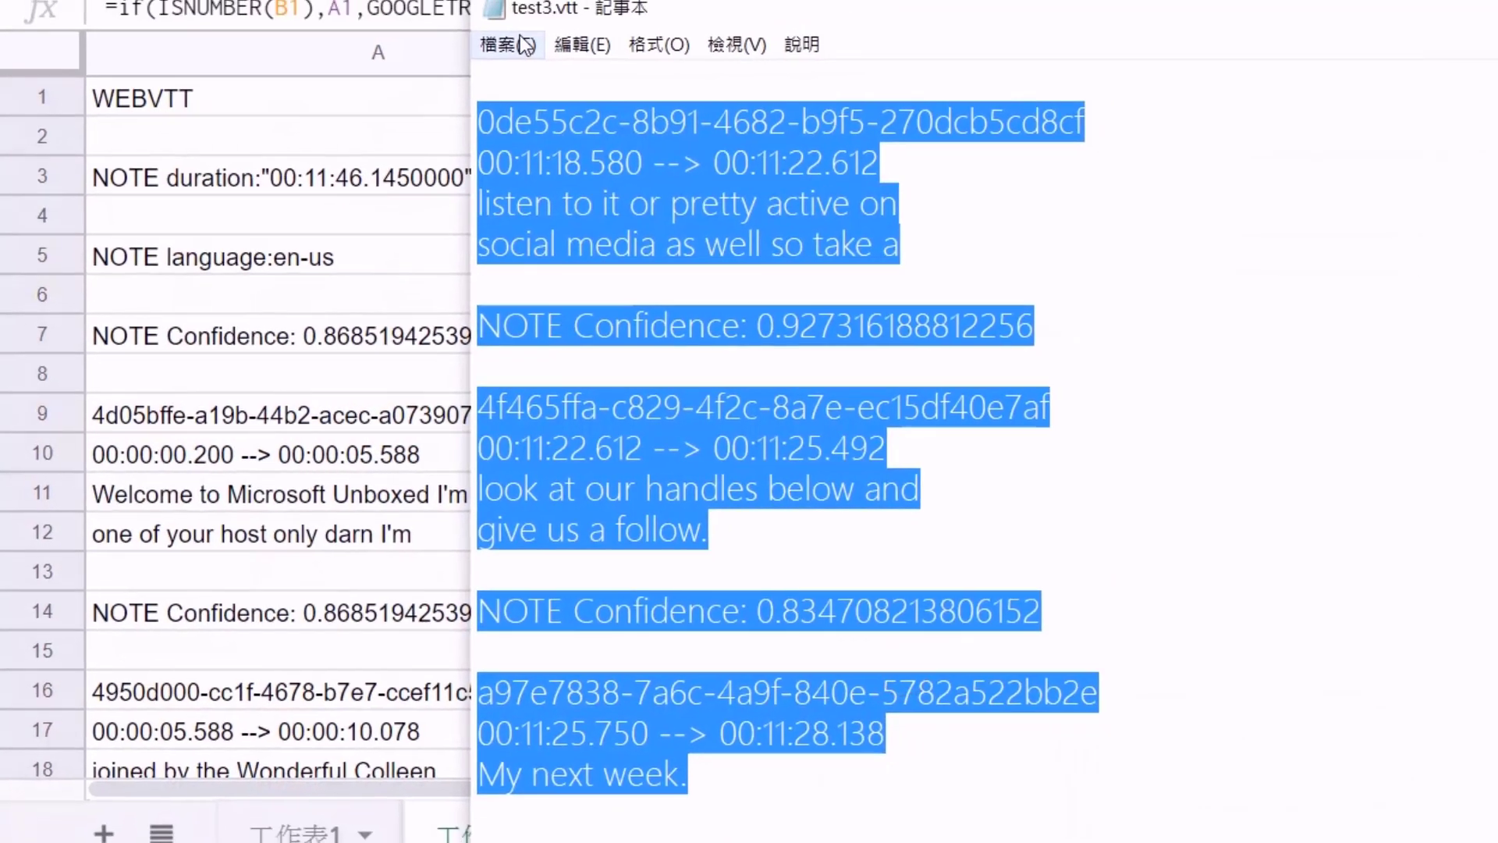
{"action": "left_click", "coordinate": [547, 14]}
{"action": "left_click", "coordinate": [504, 117]}
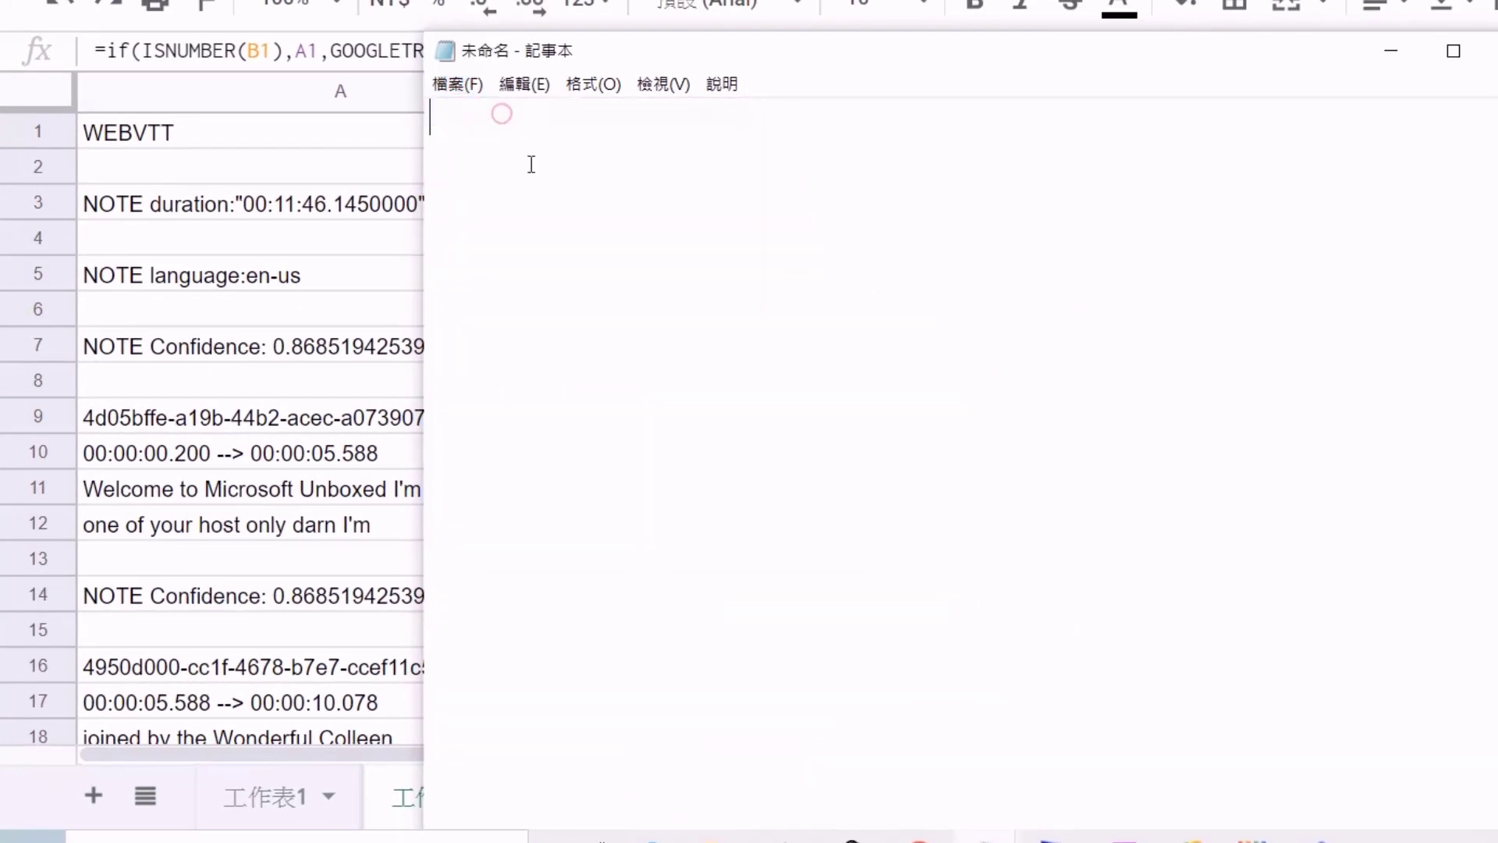
{"action": "key", "text": "ctrl+v"}
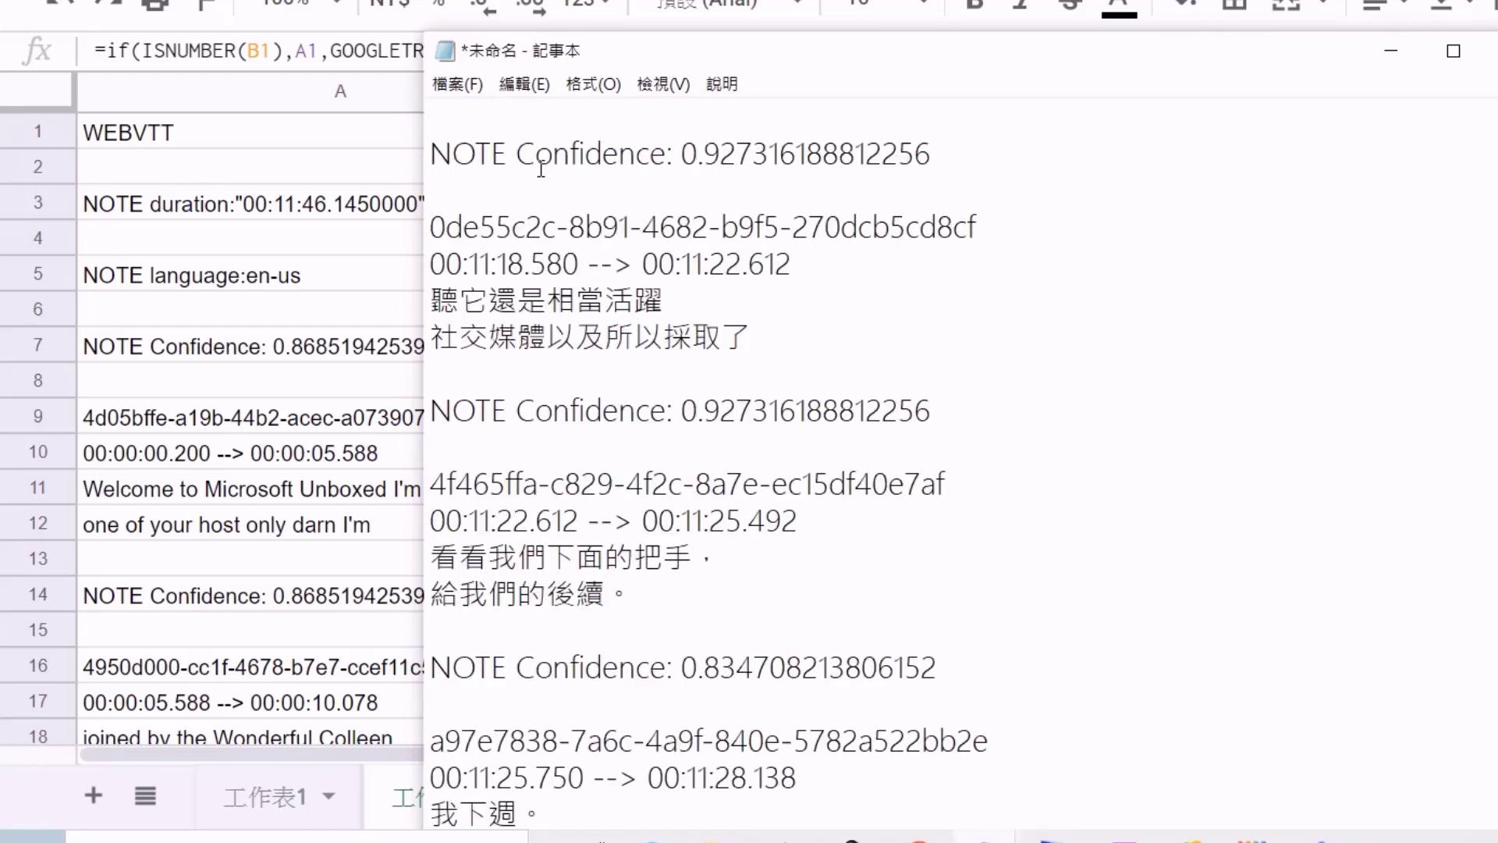
{"action": "scroll", "coordinate": [541, 168], "scroll_direction": "up", "scroll_amount": 20}
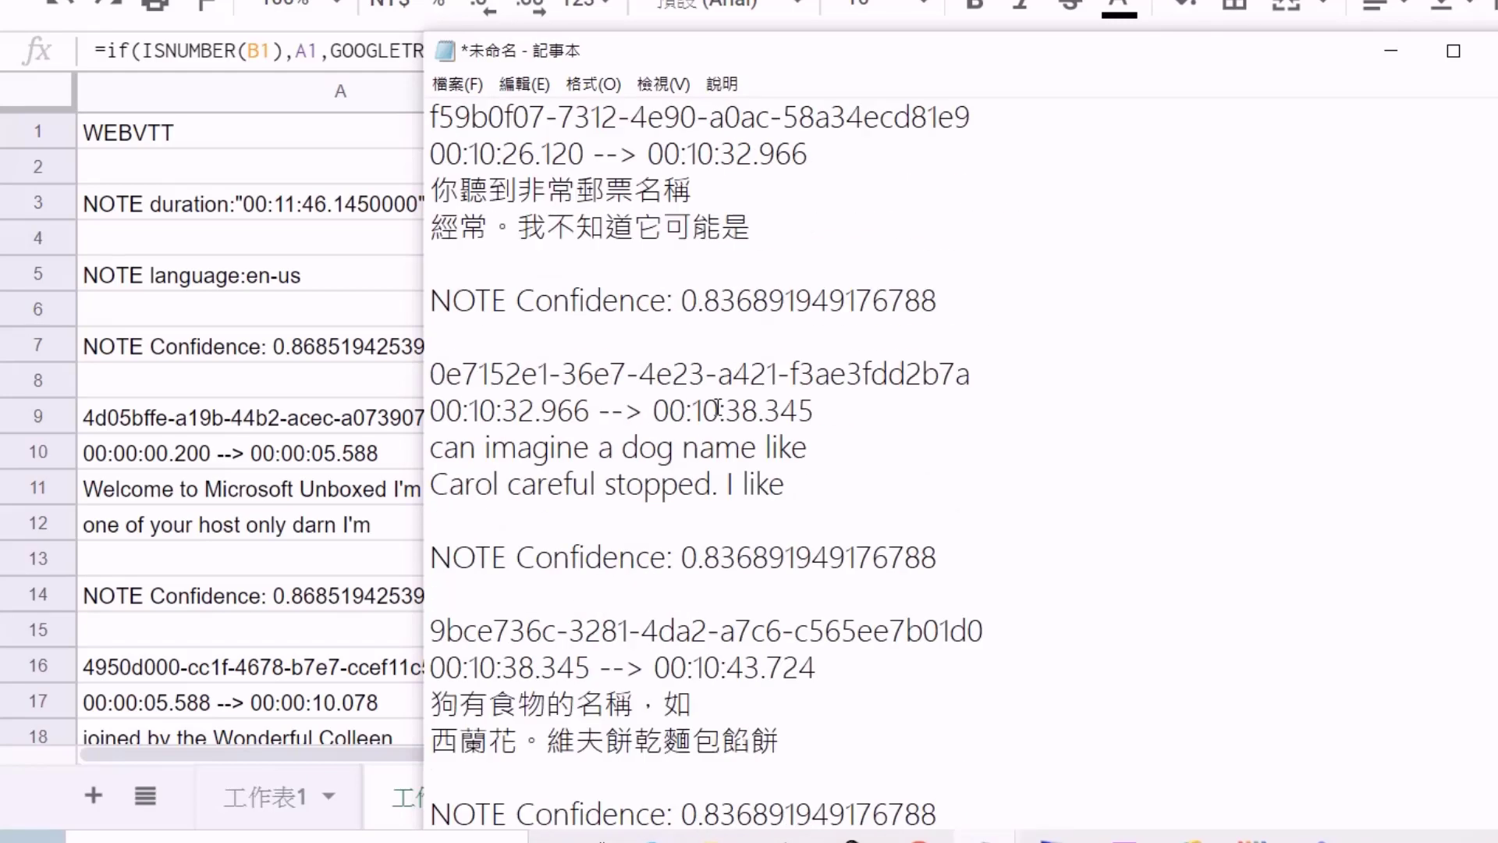
{"action": "scroll", "coordinate": [717, 408], "scroll_direction": "up", "scroll_amount": 15}
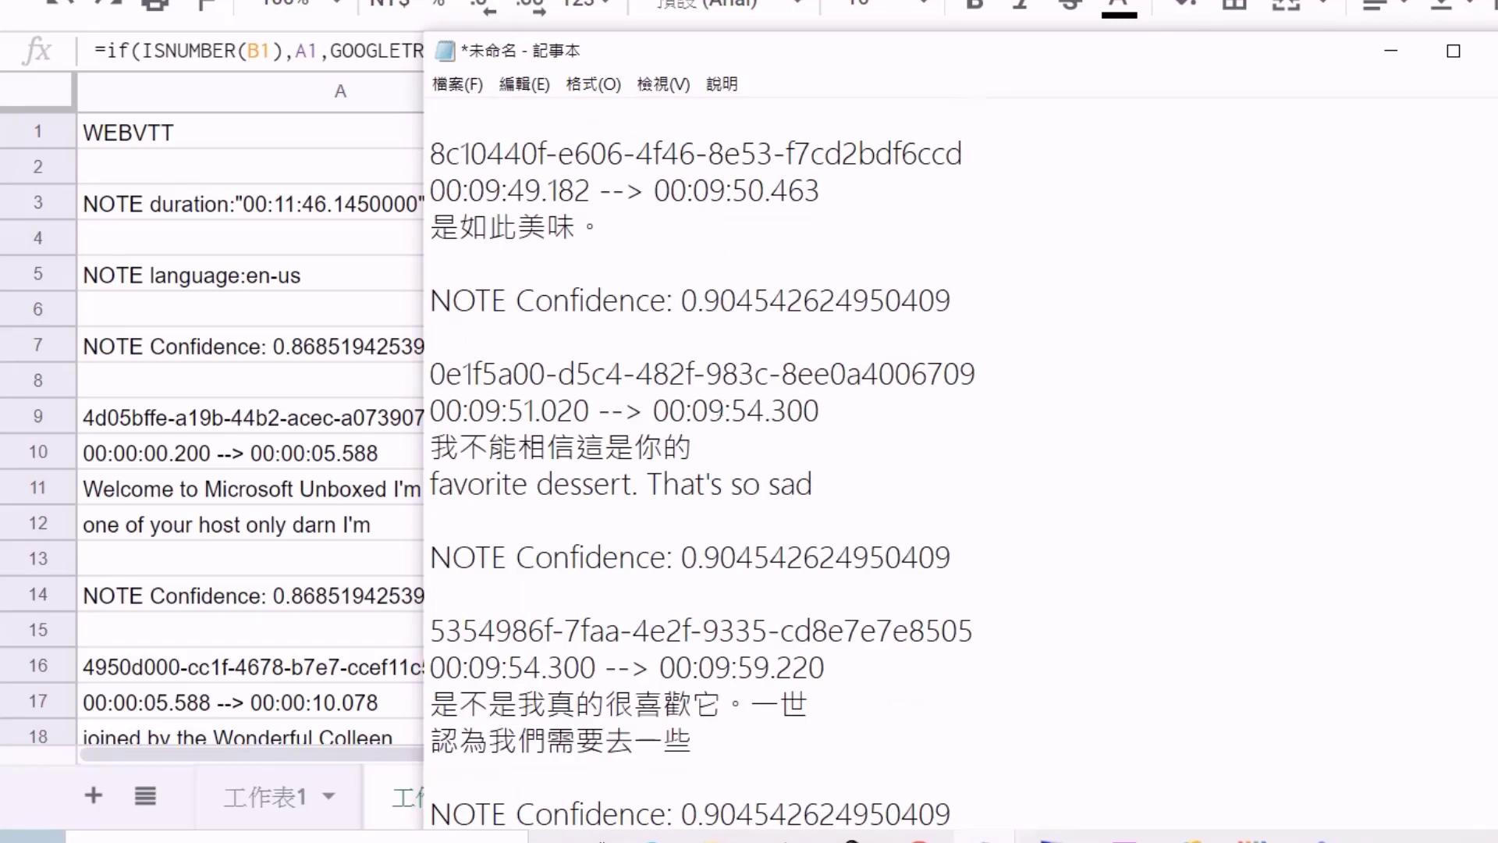
{"action": "scroll", "coordinate": [960, 468], "scroll_direction": "up", "scroll_amount": 20}
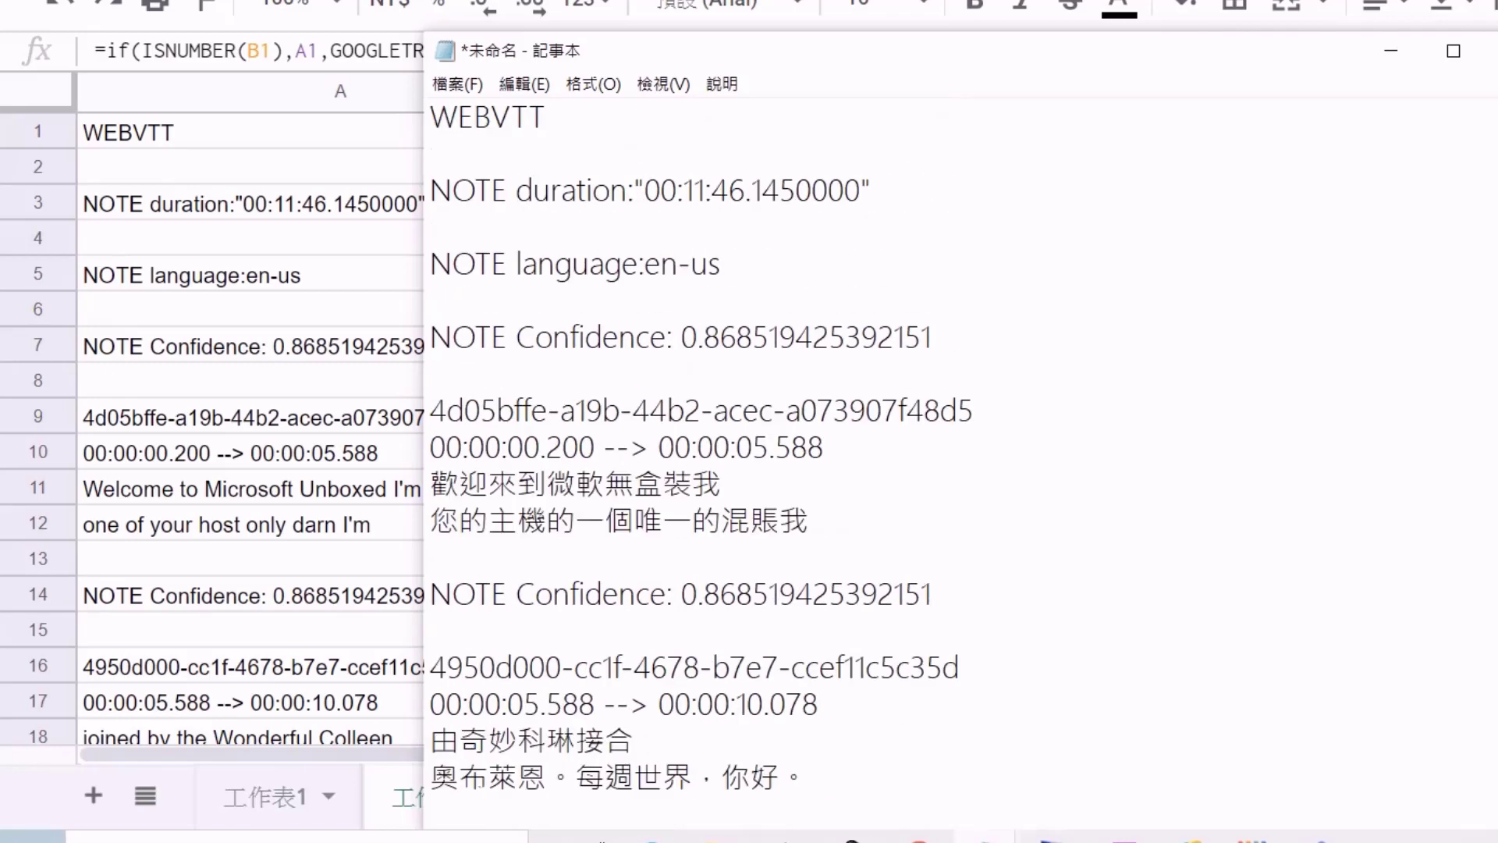
{"action": "left_click", "coordinate": [589, 117]}
Return to Google Sheets and select cell A1 of 工作表2
{"action": "key", "text": "alt+Tab"}
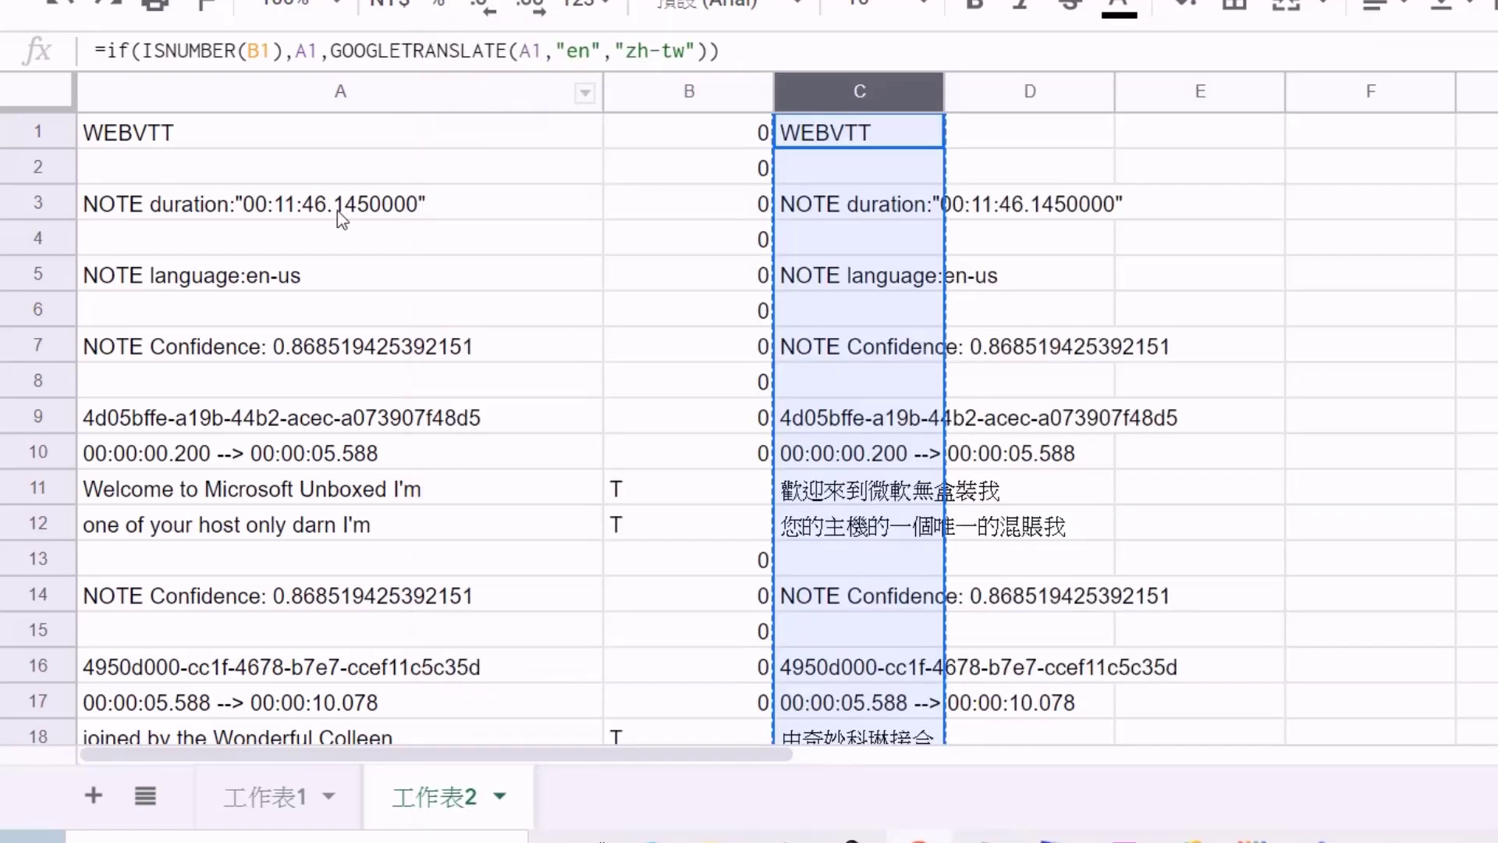
{"action": "left_click", "coordinate": [434, 133]}
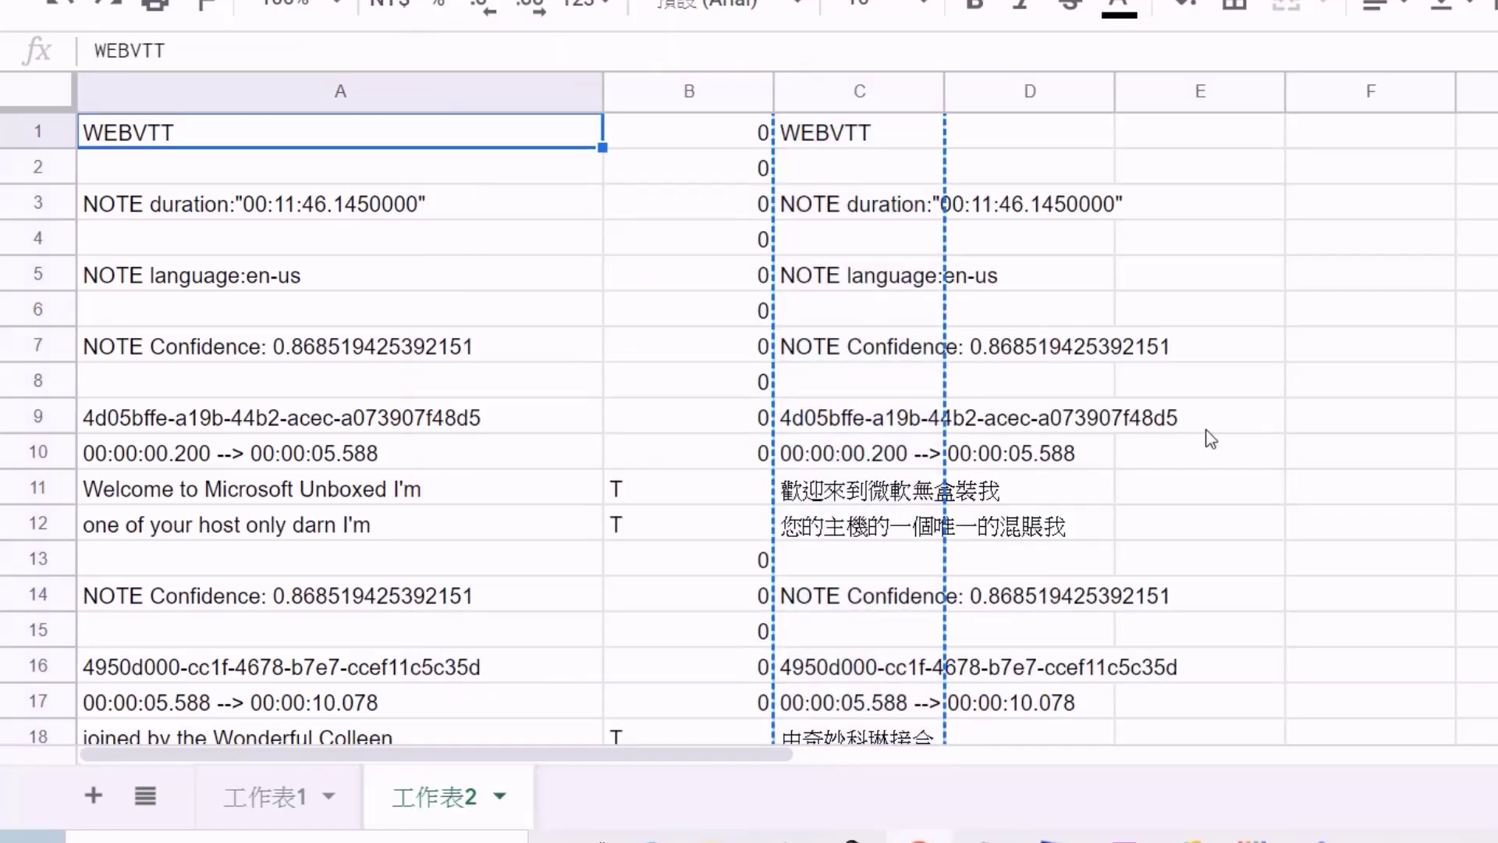